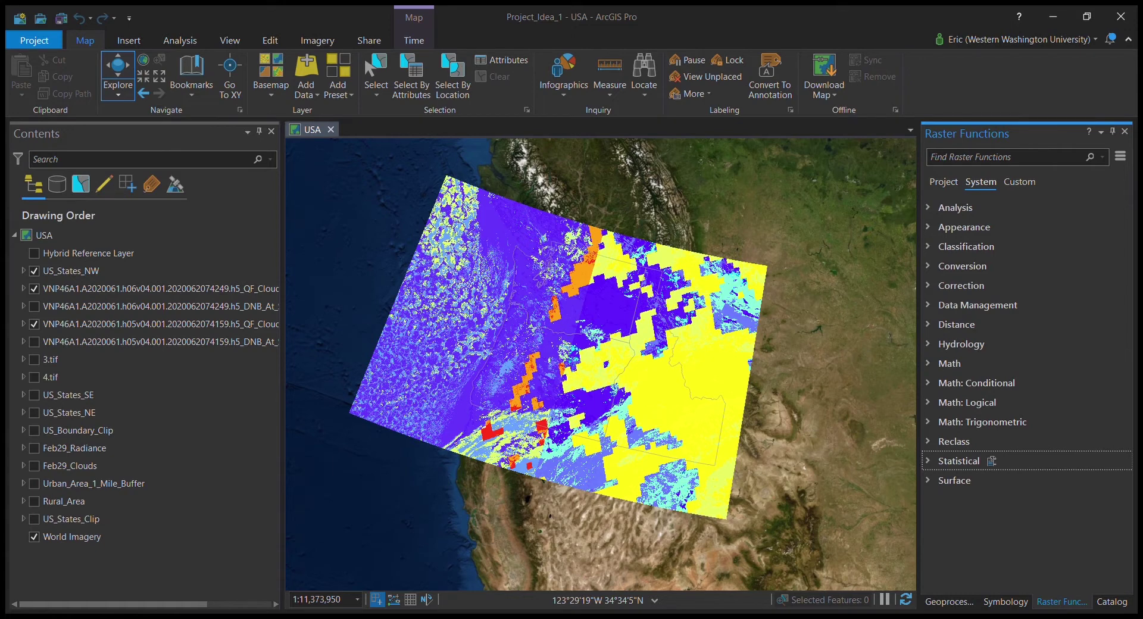
Recentre the map on the two VNP46A1 cloud-mask rasters and show the Imagery ribbon tools
scroll(799, 441, down, 3)
drag(799, 441, 669, 406)
scroll(615, 381, up, 2)
drag(527, 374, 616, 371)
scroll(591, 372, up, 1)
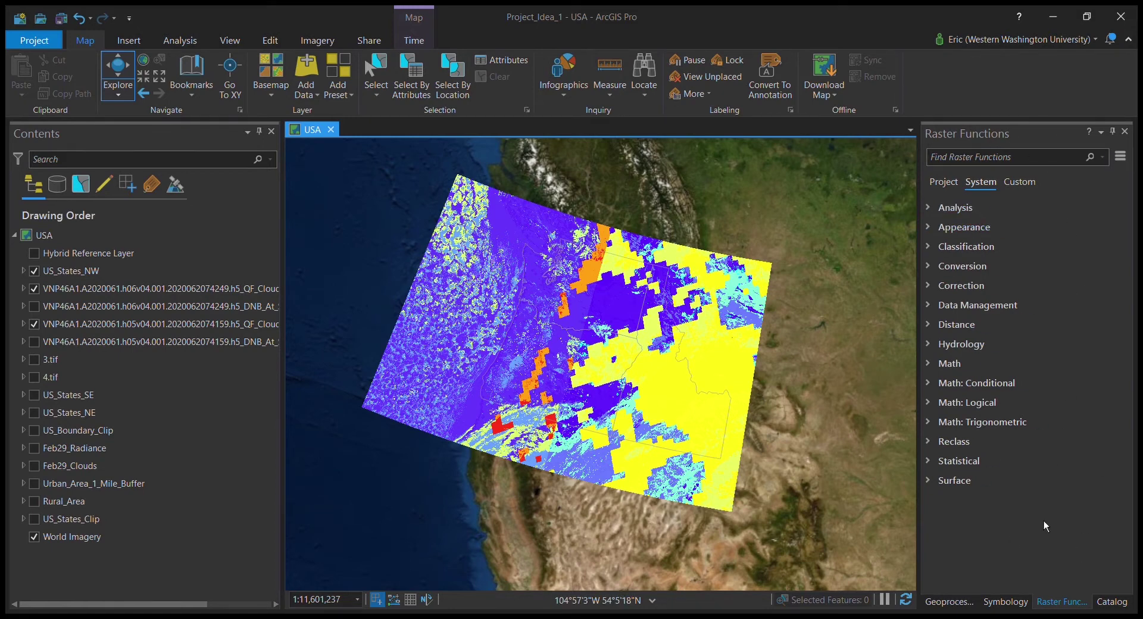
click(316, 42)
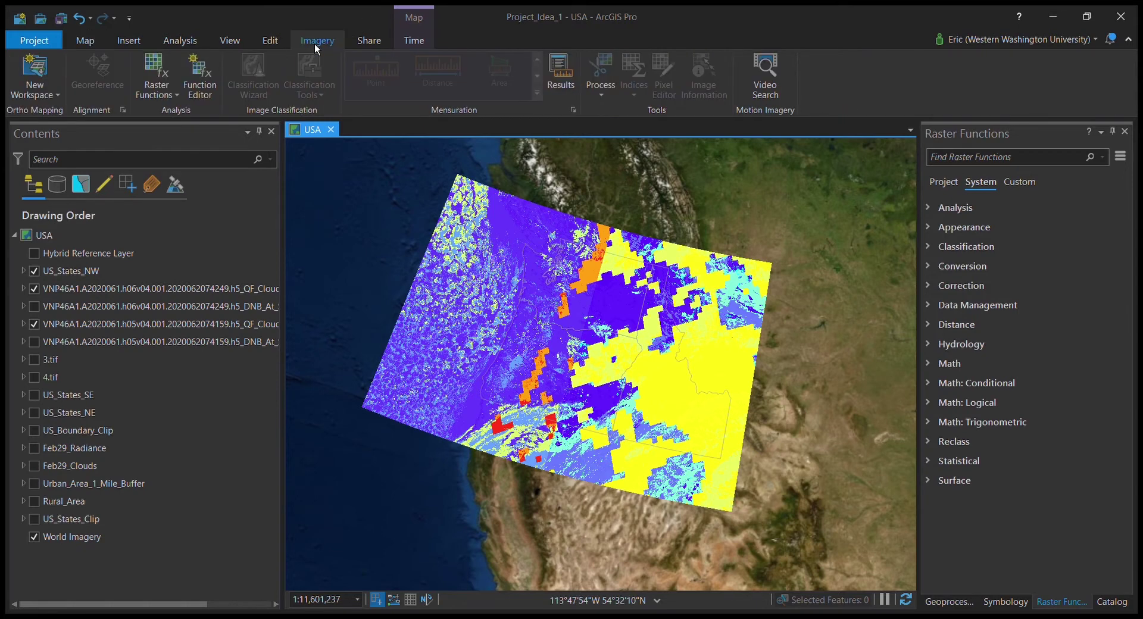
Open the Raster Functions pane from the Imagery tab
click(173, 100)
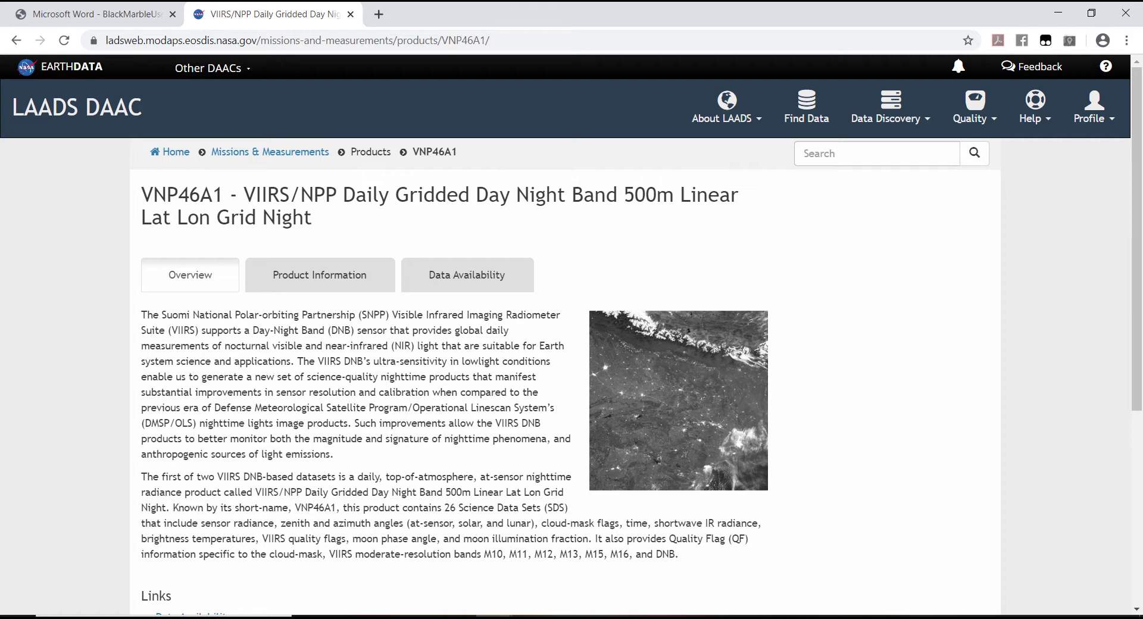
Highlight 'sensor radiance' and 'cloud-mask flags' in the VNP46A1 overview text
drag(201, 524, 274, 524)
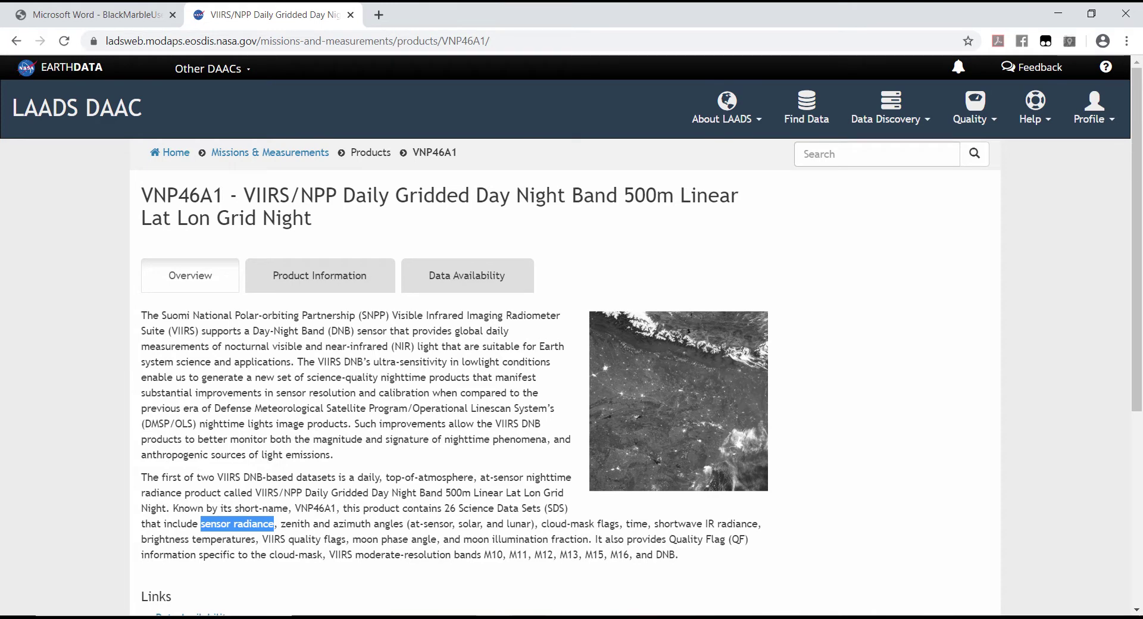
drag(541, 524, 619, 524)
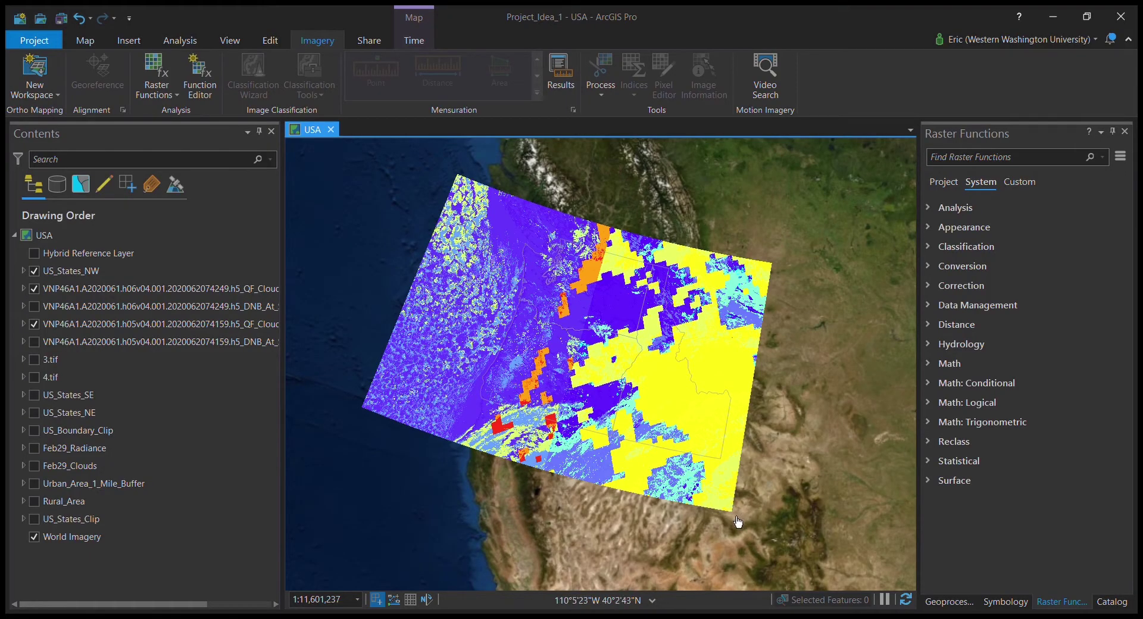
click(60, 295)
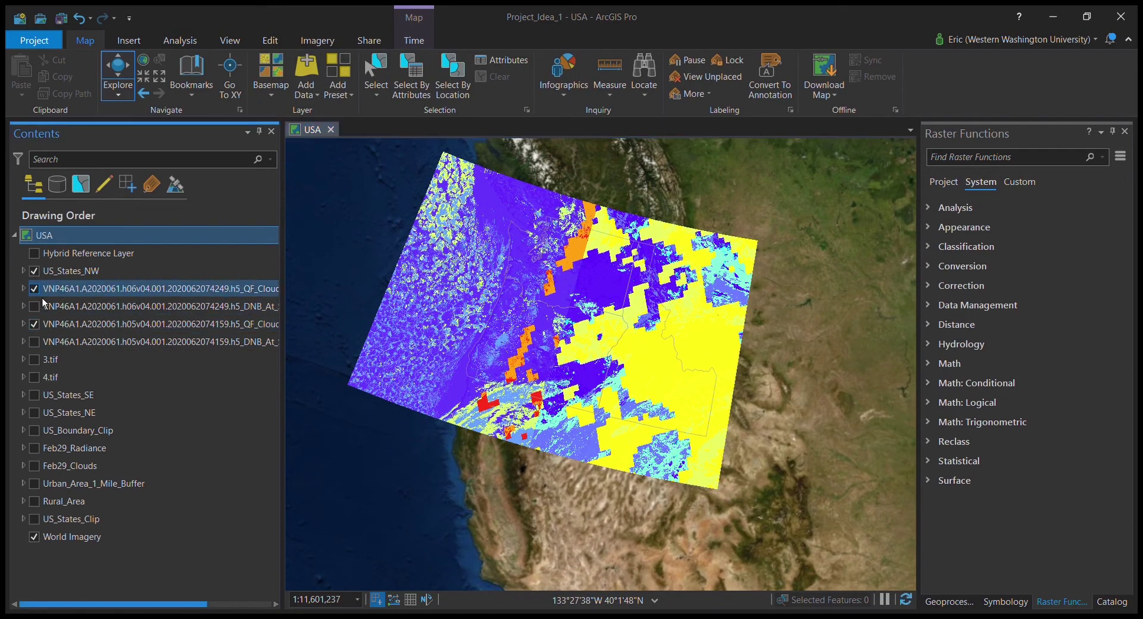
click(34, 288)
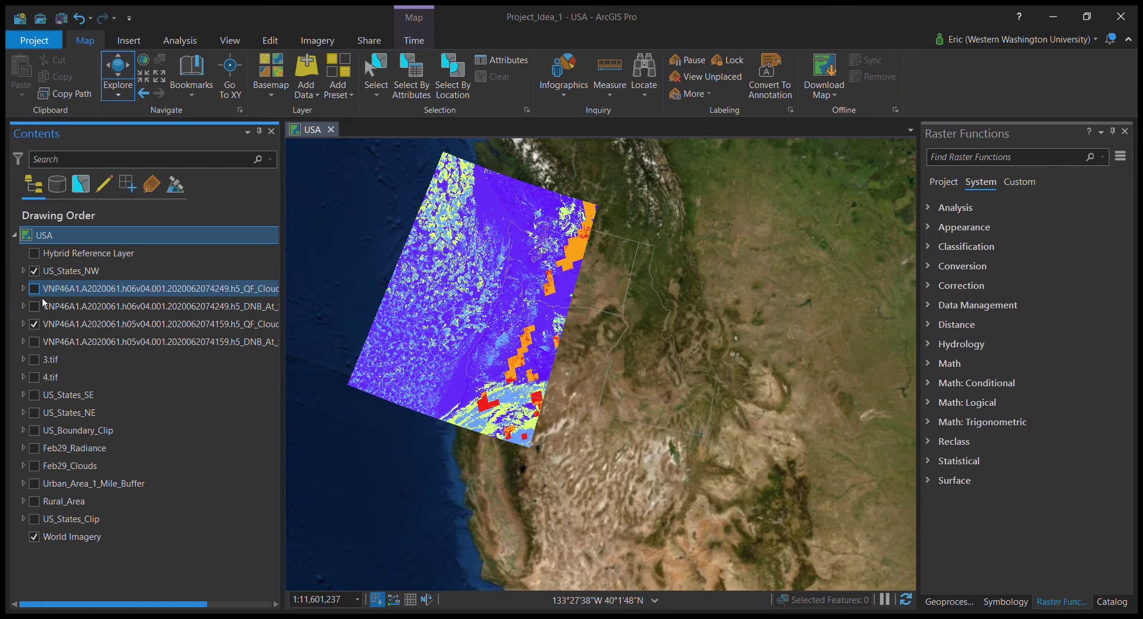
click(33, 288)
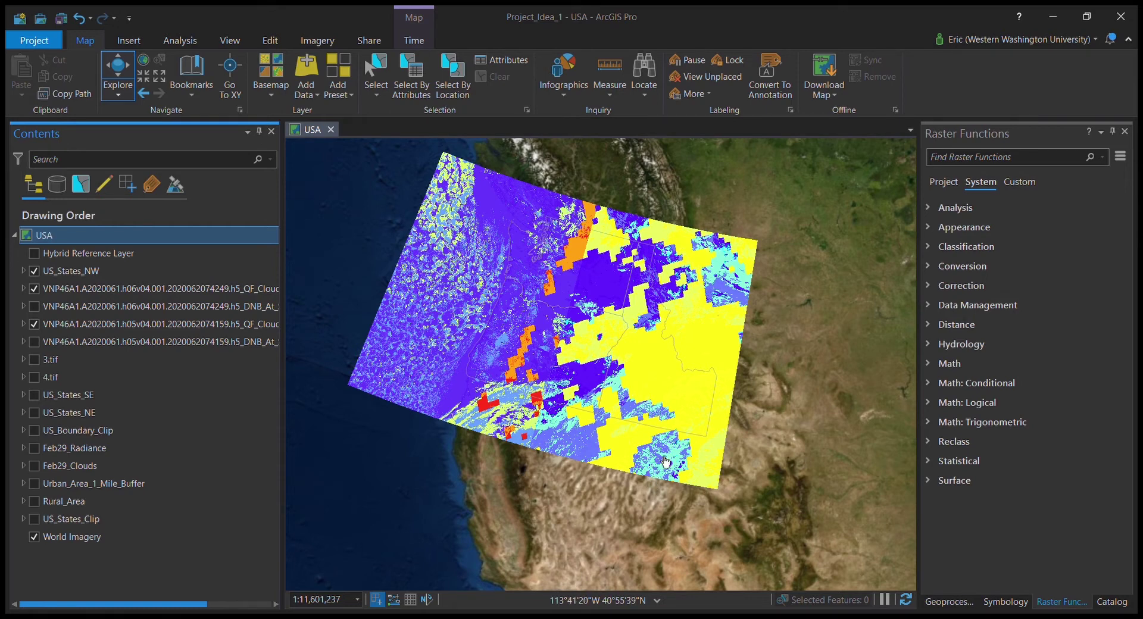
Mosaic both QF_Cloud rasters with the Mean operation into a new Mosaic Rasters layer
click(934, 309)
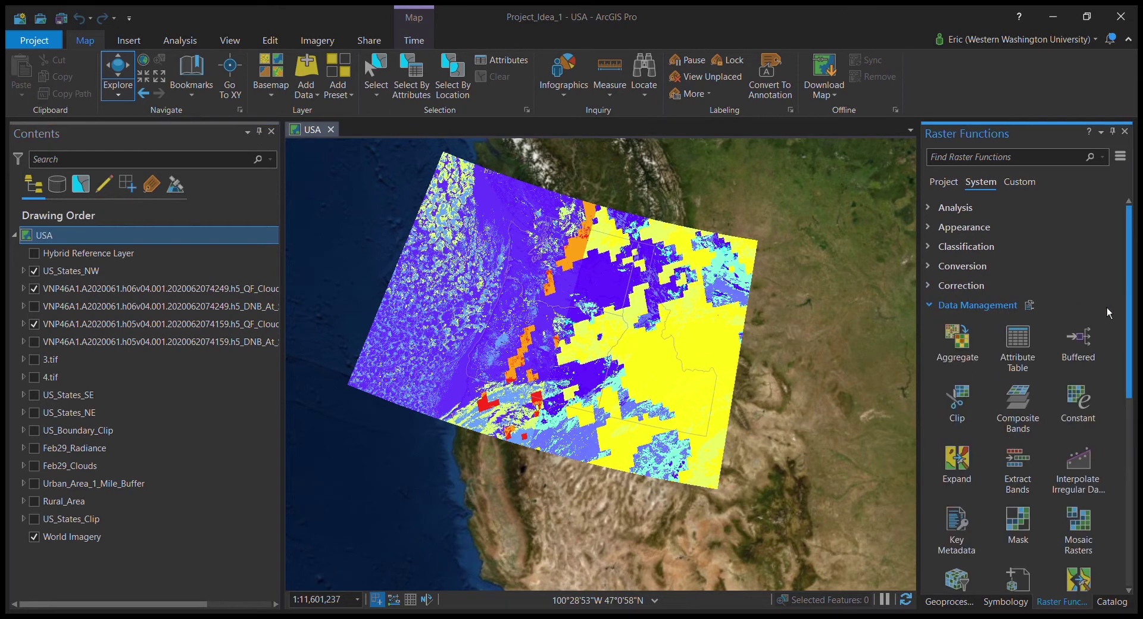
scroll(1105, 348, down, 2)
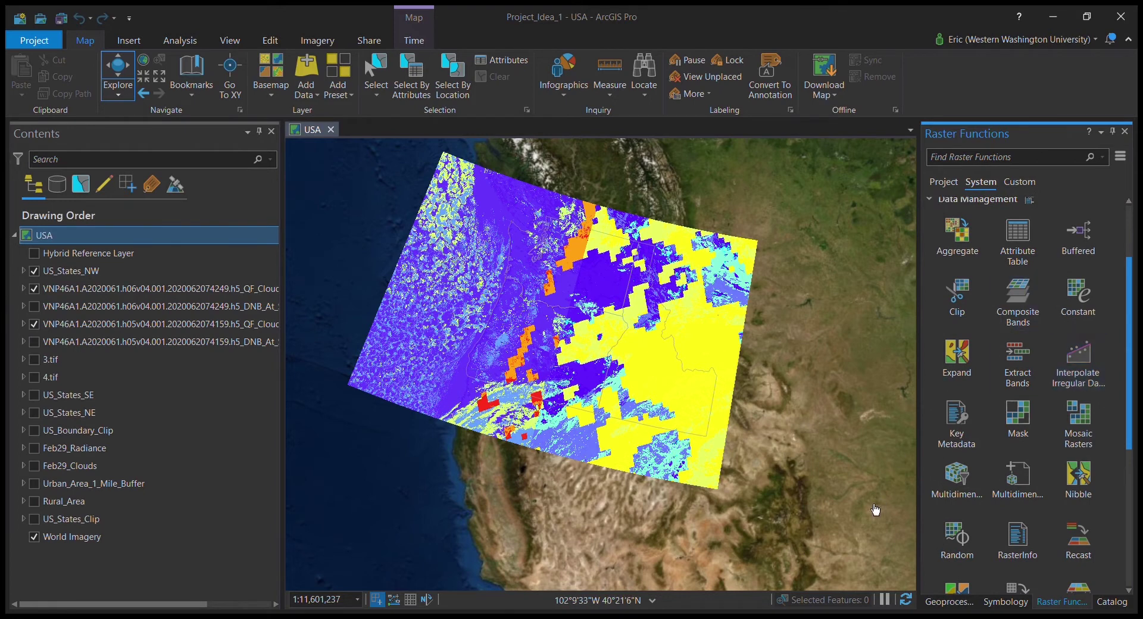
scroll(991, 397, up, 1)
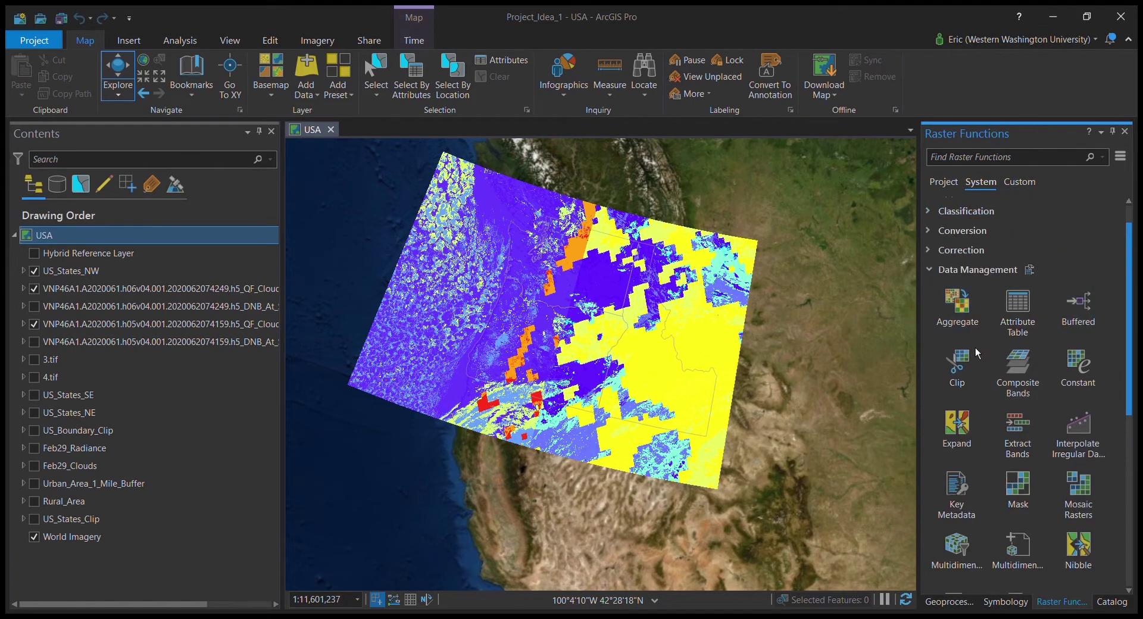
scroll(958, 279, down, 1)
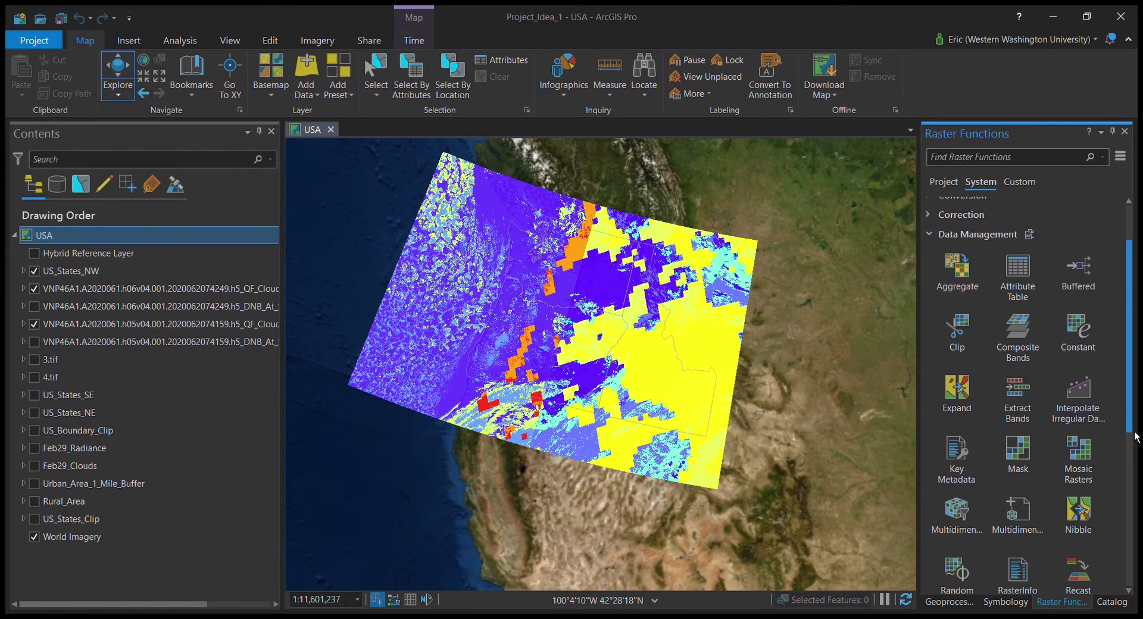
click(1084, 463)
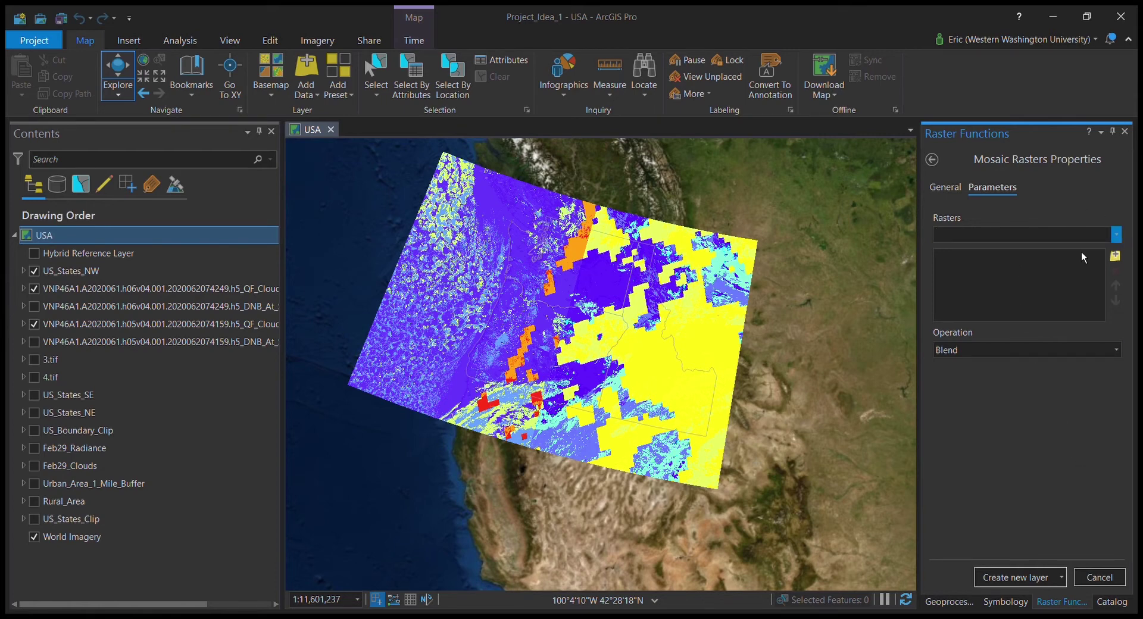
click(1116, 255)
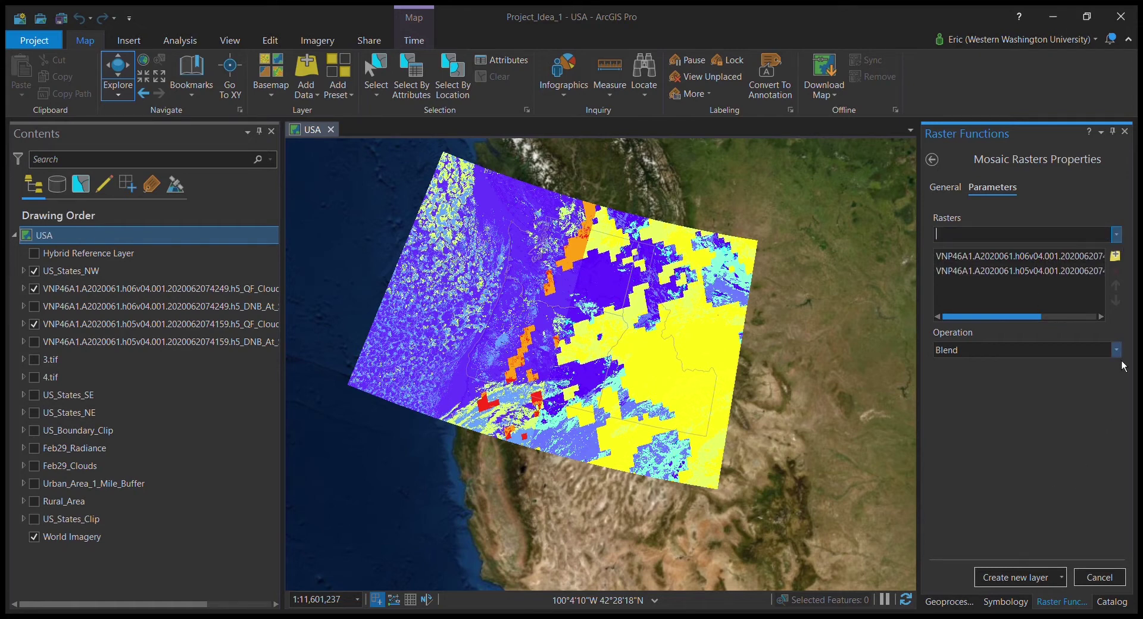
key(Down)
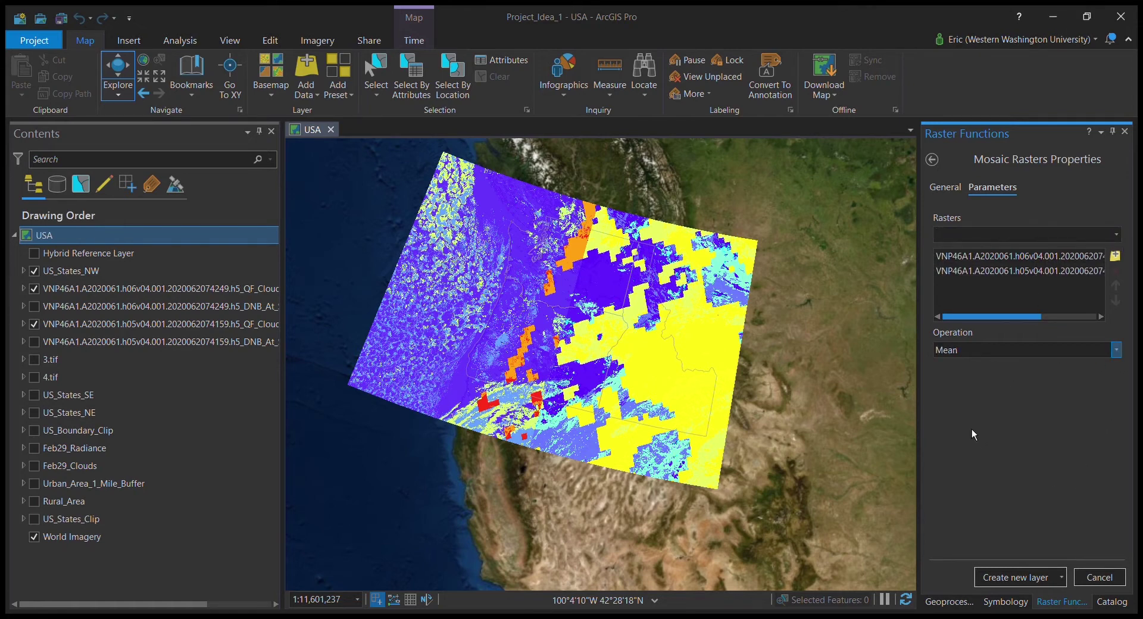
click(1026, 584)
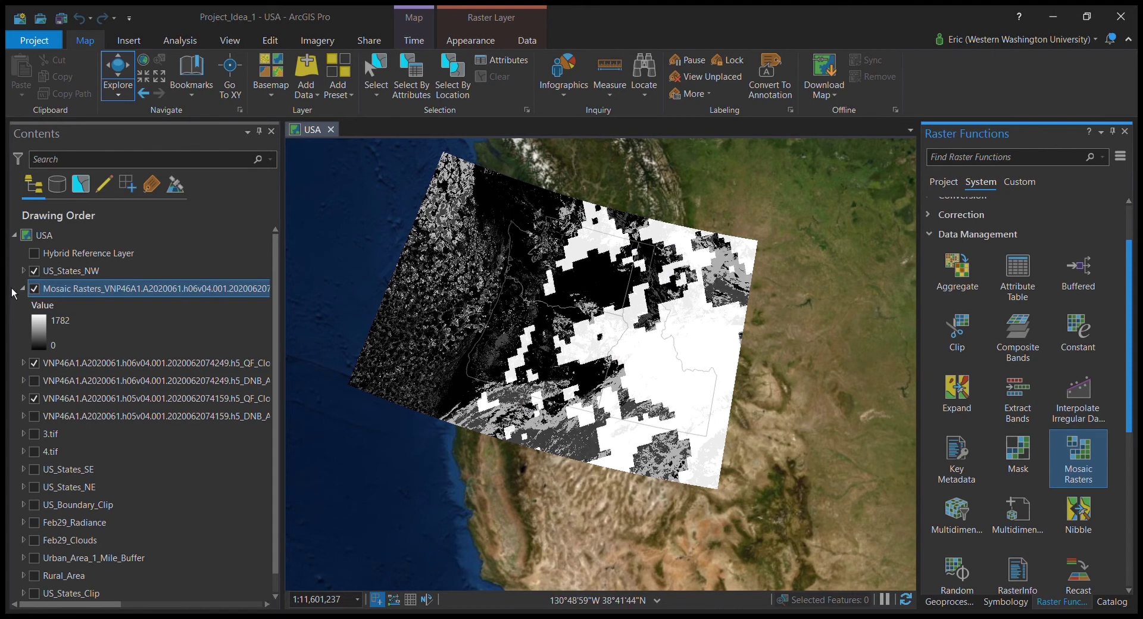
Toggle the mosaicked cloud layer off and on to compare it with the source tile
click(35, 289)
click(35, 289)
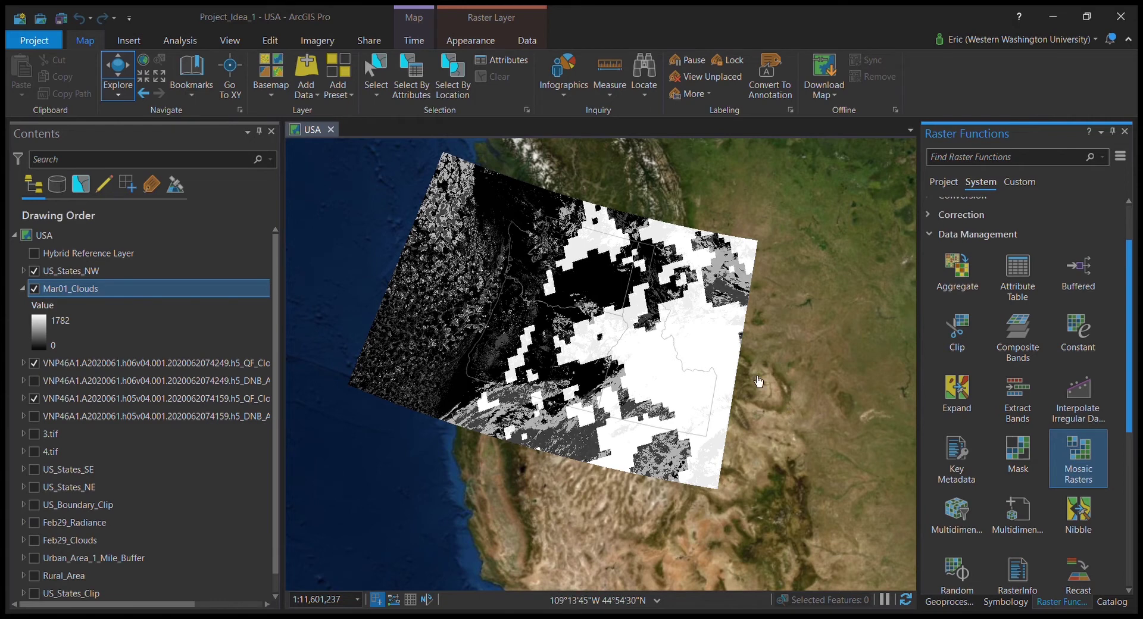
Mosaic both DNB_At_Sensor_Radiance tiles by Mean into a new layer named Mar01_Radiance
click(1094, 467)
click(1116, 233)
click(1092, 284)
click(1115, 256)
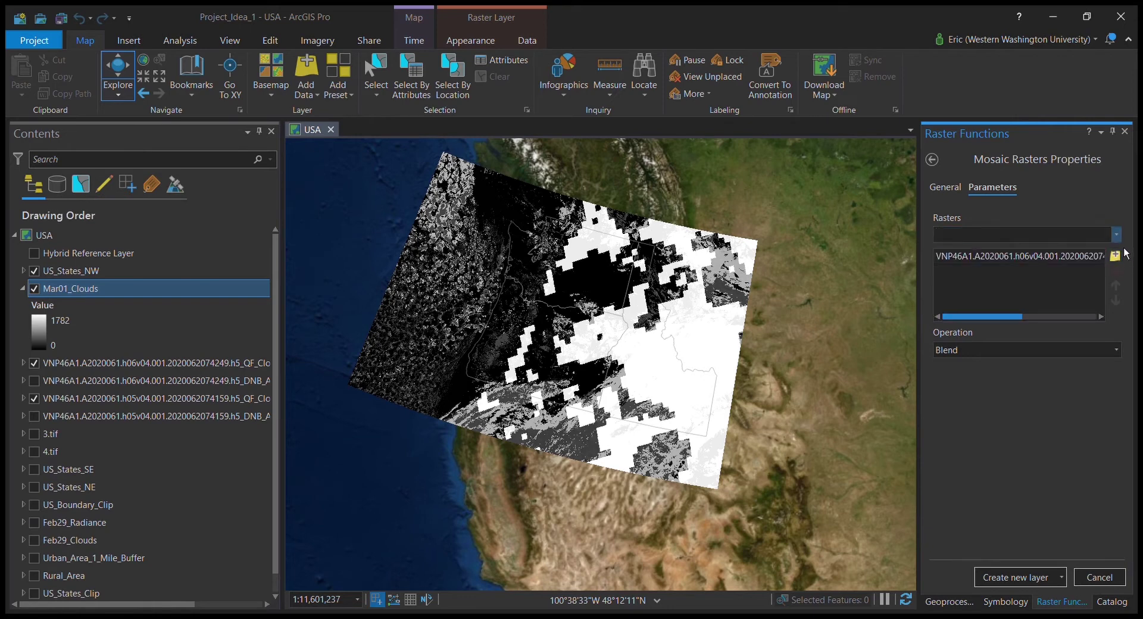
click(1116, 234)
click(1082, 317)
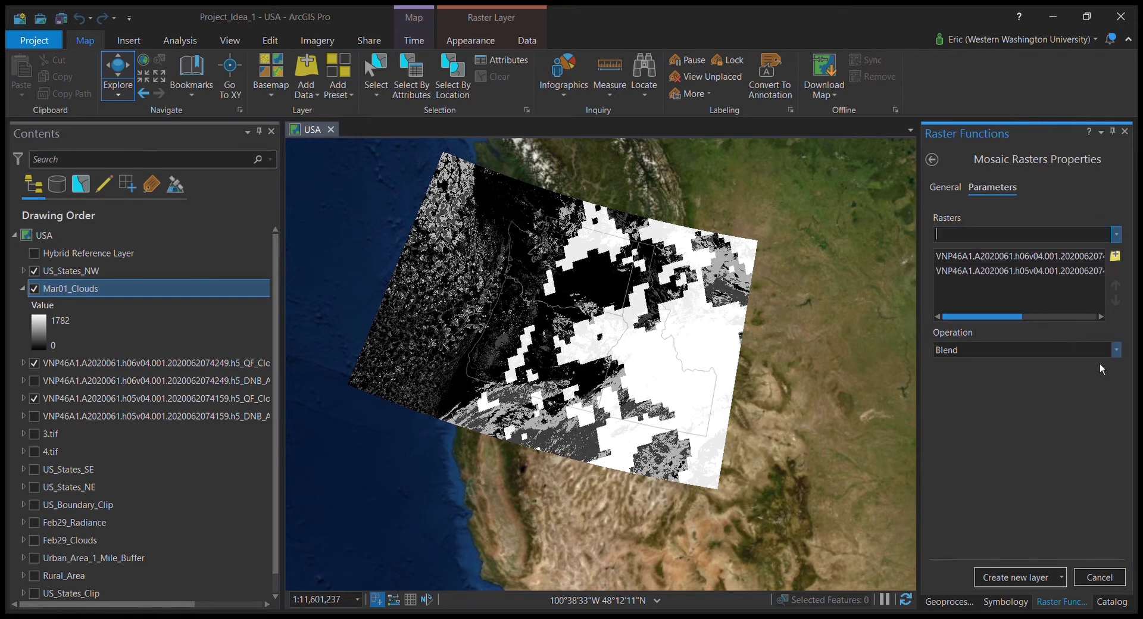
click(1116, 350)
click(970, 428)
click(1013, 580)
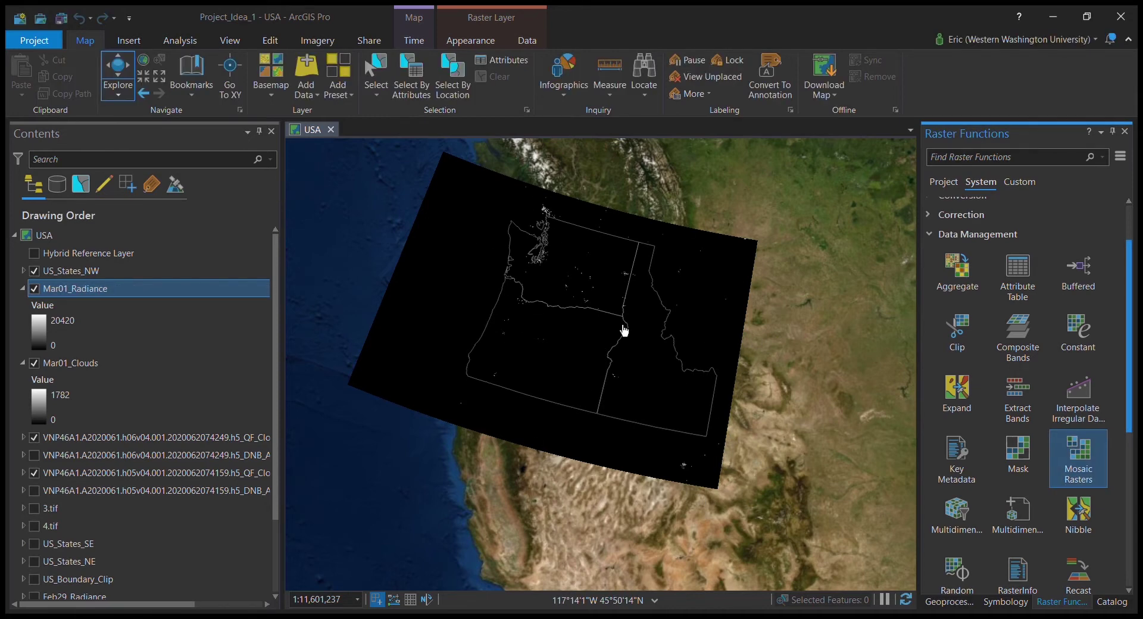
Switch off Mar01_Radiance in Contents to reveal the Mar01_Clouds mosaic
click(35, 289)
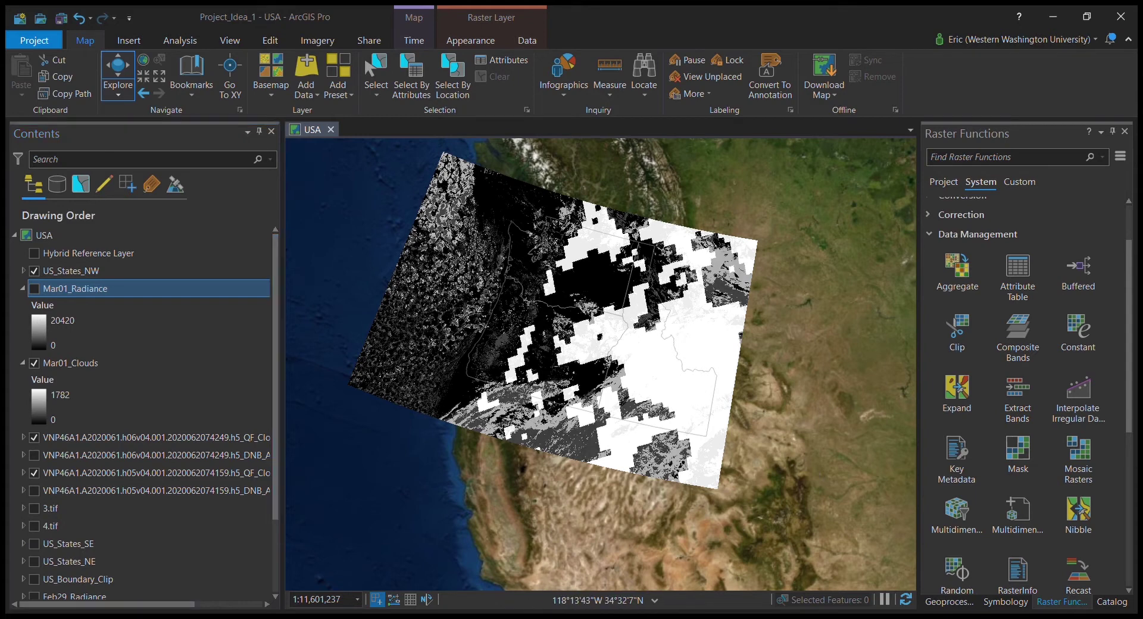
Check the Black Marble guide's Table 4 for QF_Cloud_Mask bit meanings, then return to ArcGIS Pro
key(alt+Tab)
click(1077, 455)
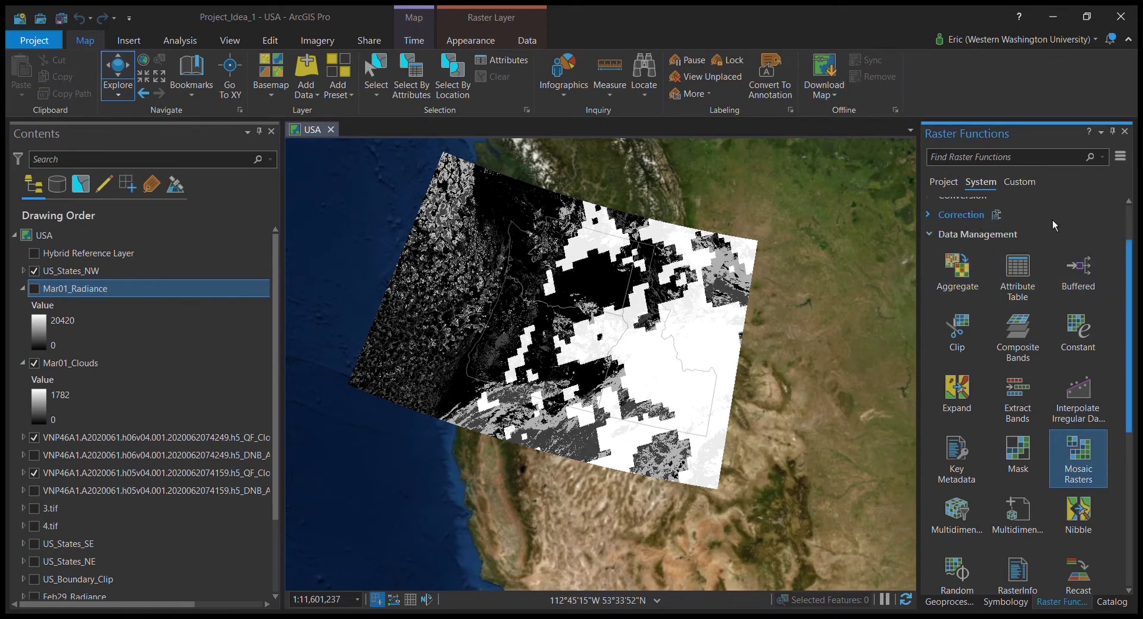
Start the Transpose Bits function with Mar01_Clouds as the input raster
scroll(1074, 303, down, 3)
scroll(1075, 303, down, 3)
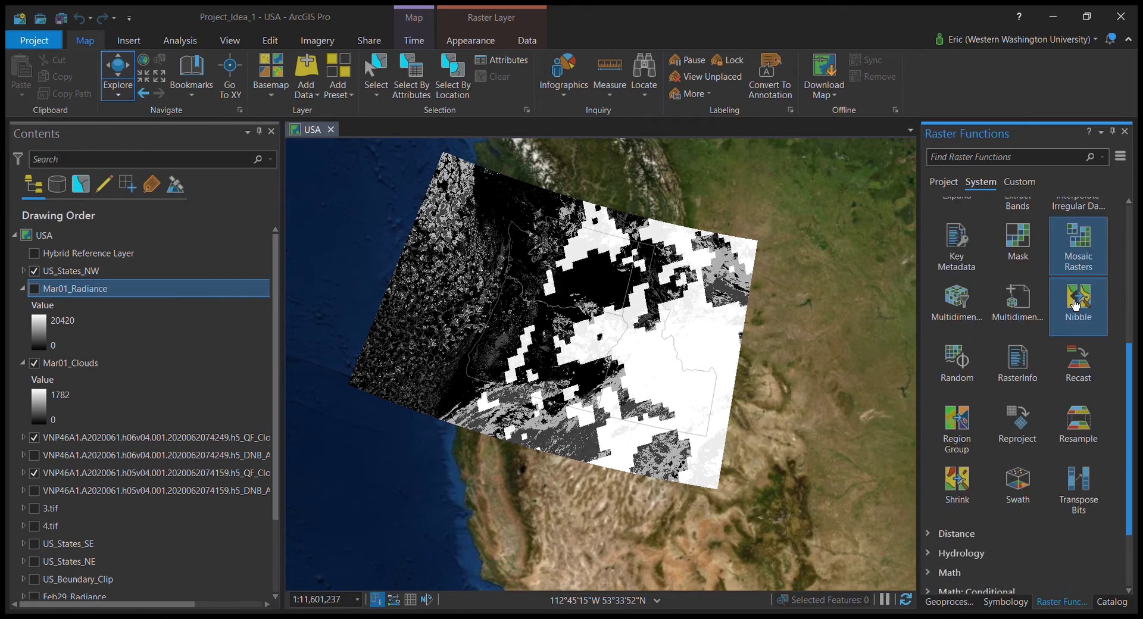
click(1079, 501)
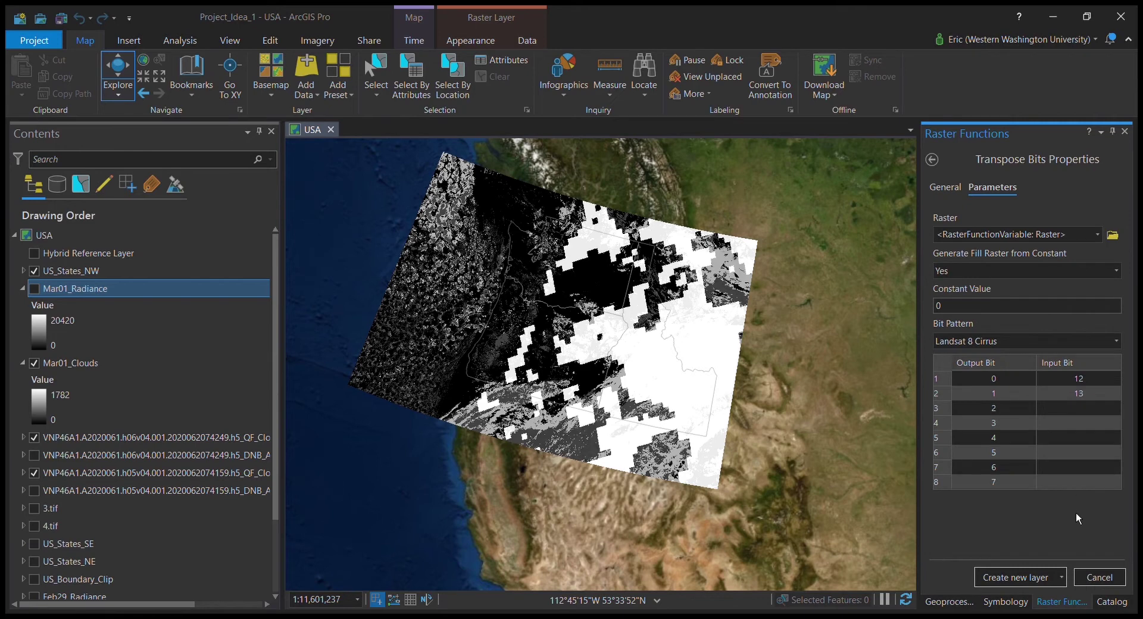
click(1101, 241)
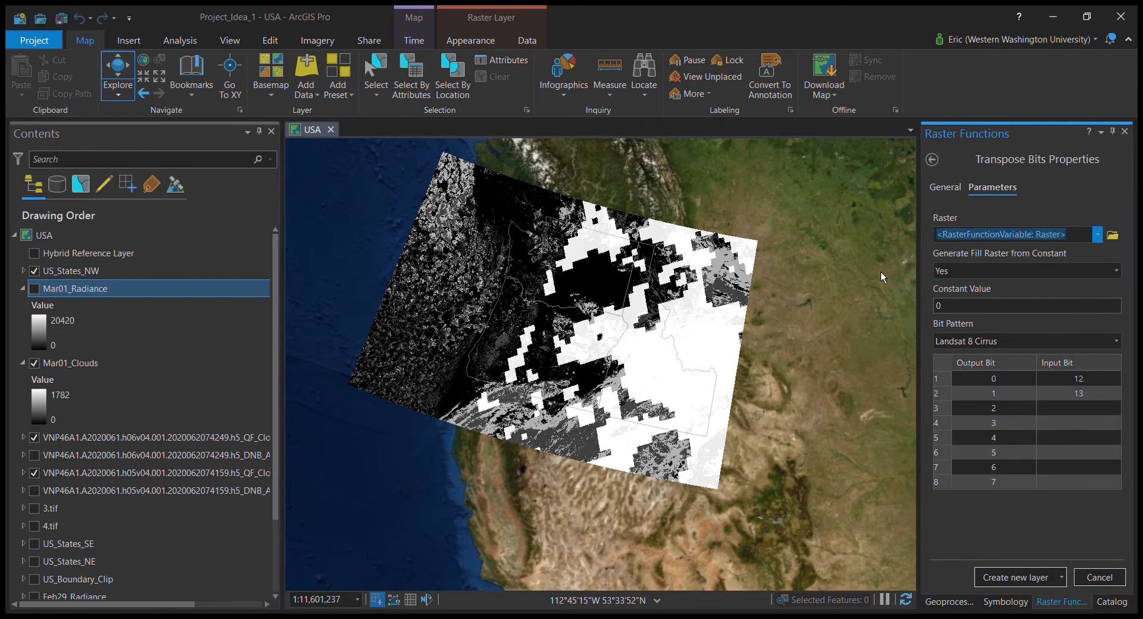
key(Down)
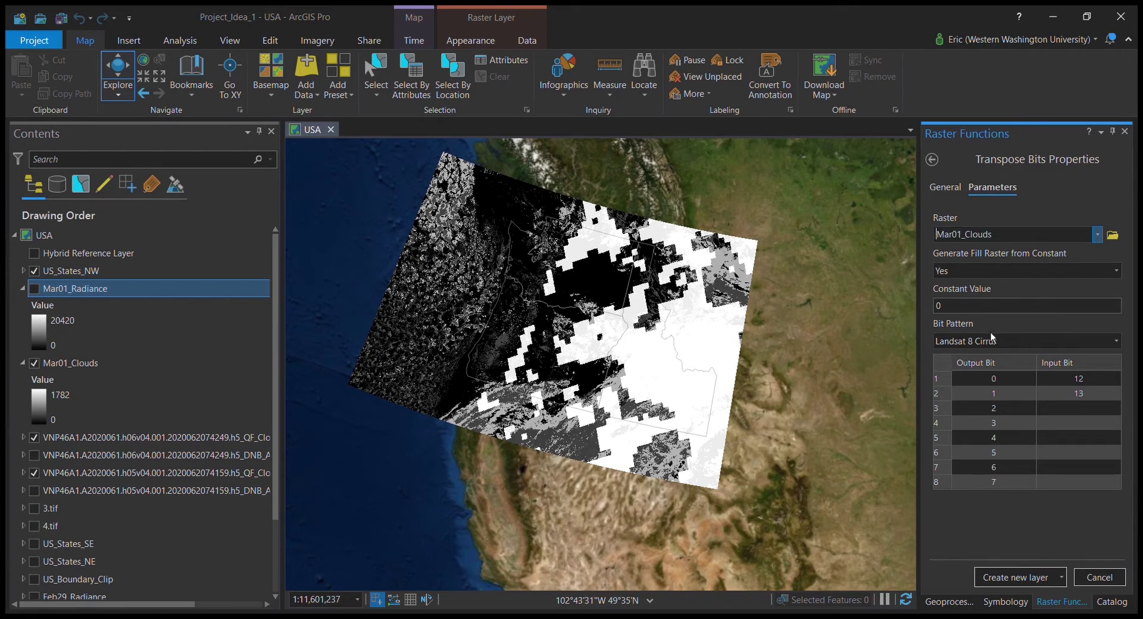
Use a User Defined bit pattern with input bits 6 and 7 and create the layer
click(1046, 344)
key(Up)
click(1079, 379)
text(6)
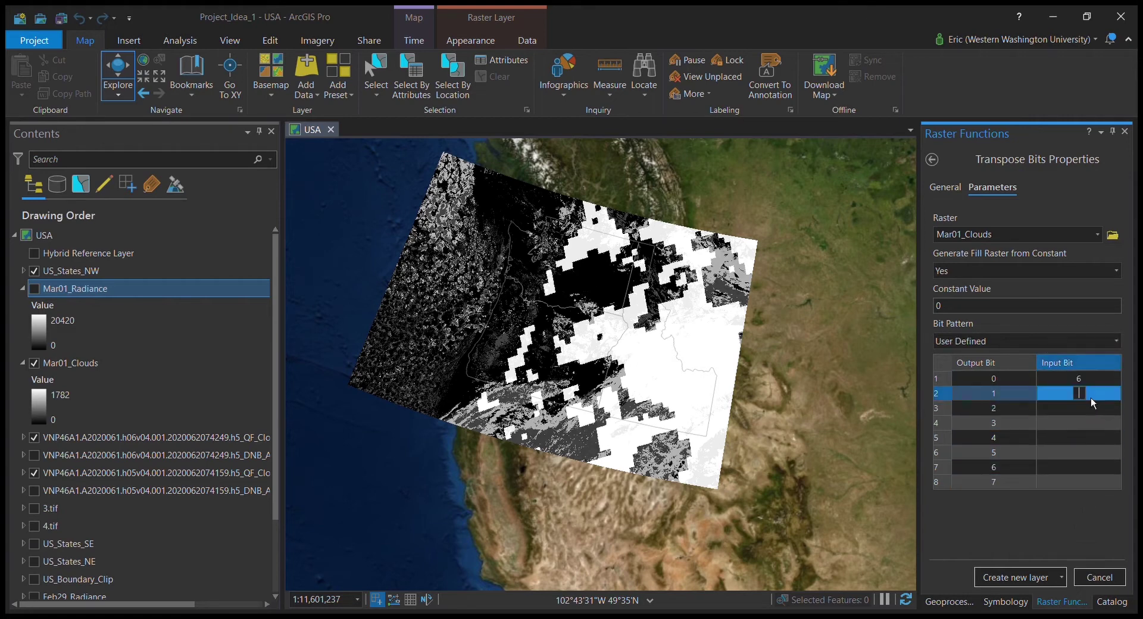
click(1090, 397)
text(7)
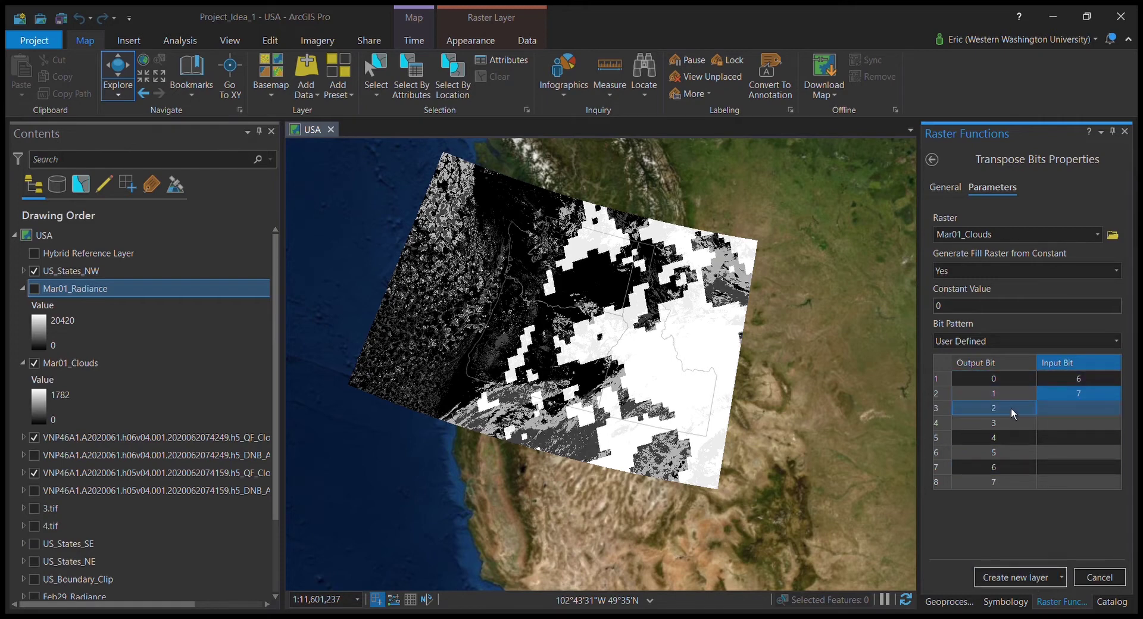
click(1028, 584)
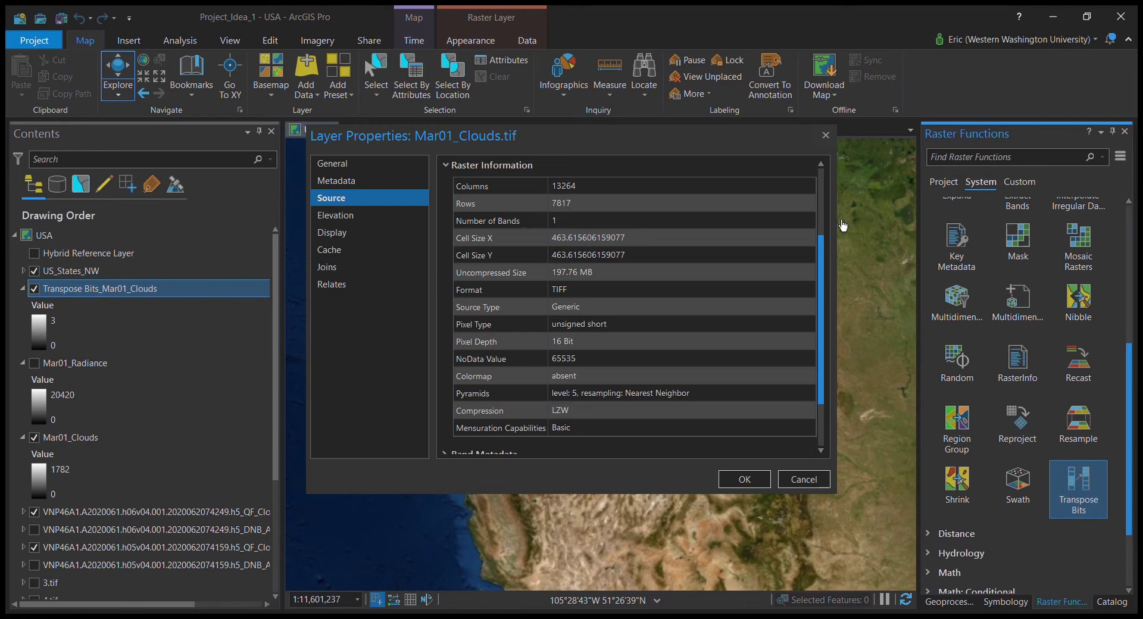
Close the Mar01_Clouds.tif source properties to view the Transpose Bits cloud layer
key(Escape)
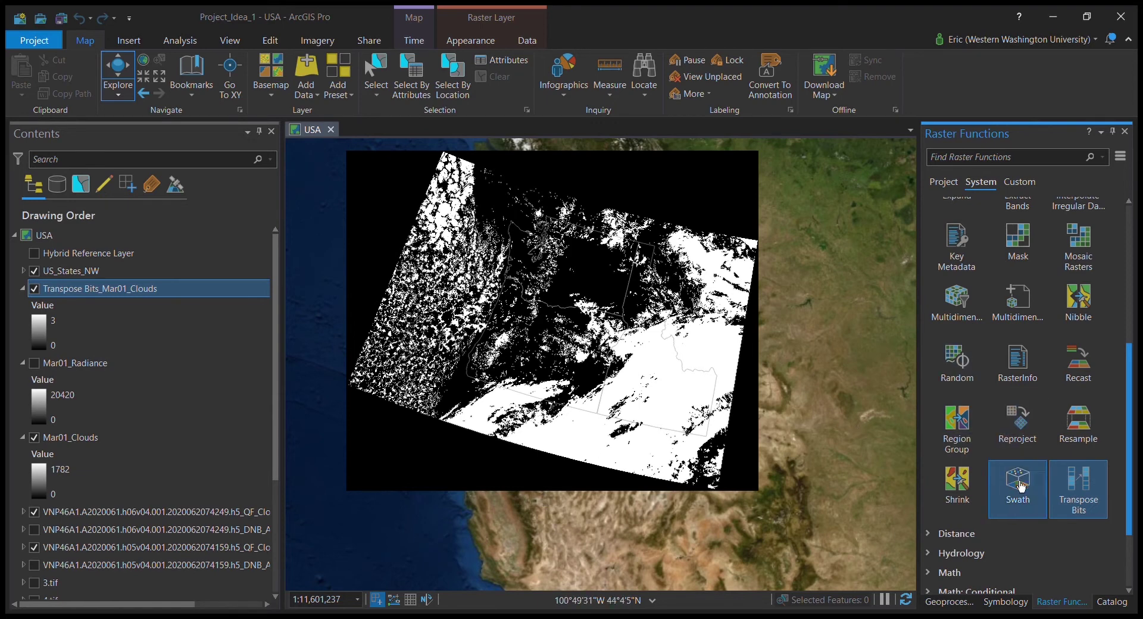
Open the Reclass > Remap raster function with Transpose Bits_Mar01_Clouds as its input raster
scroll(1023, 487, up, 4)
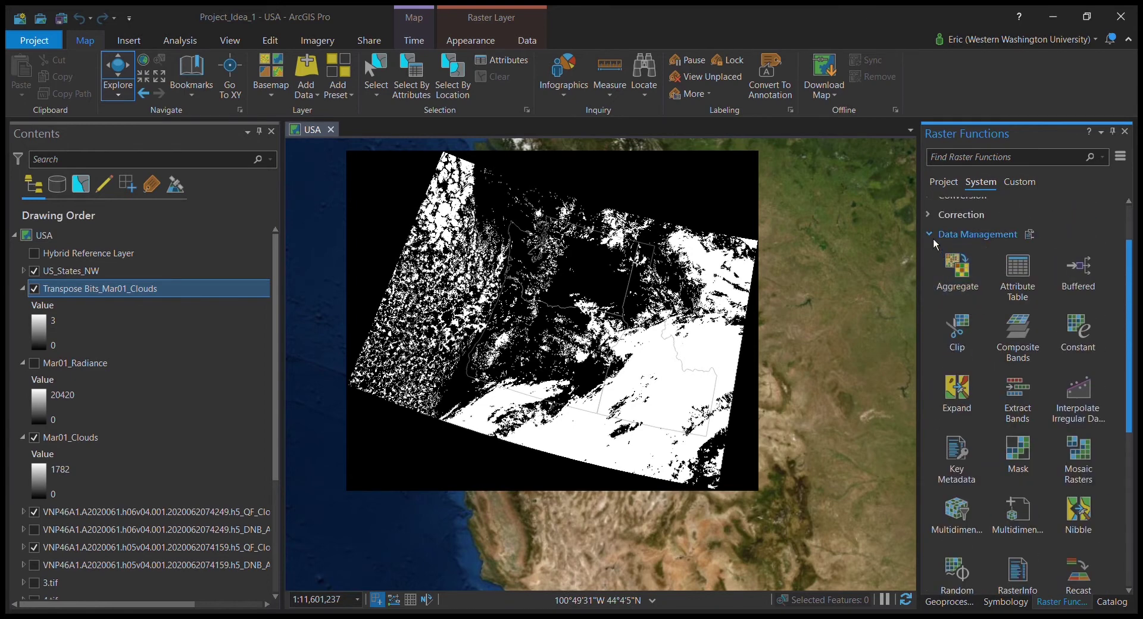
click(933, 237)
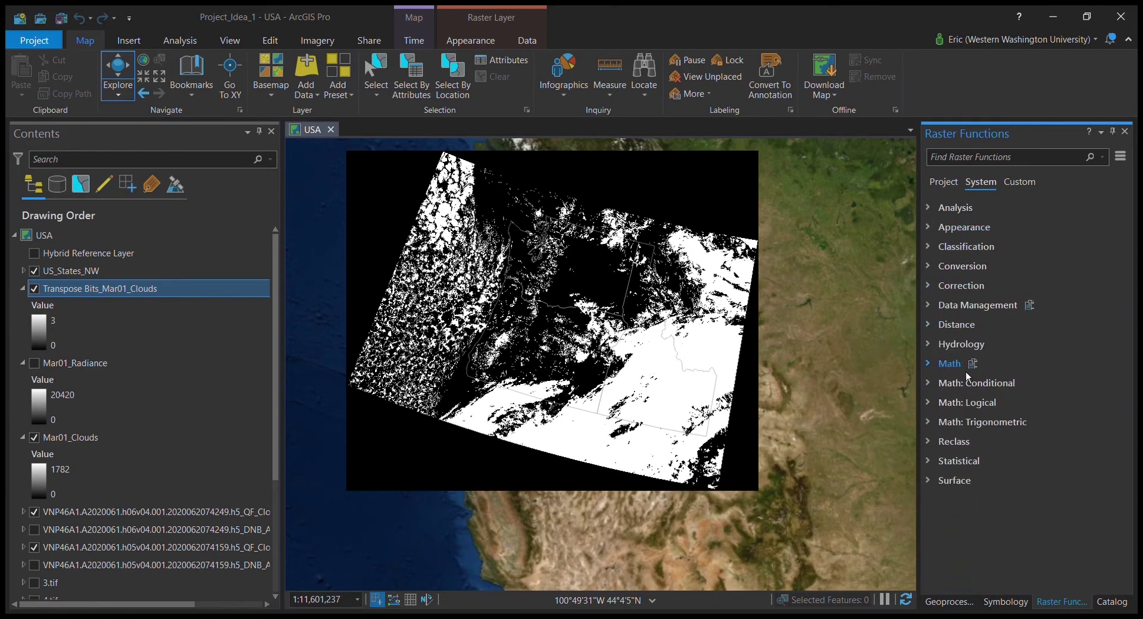
click(959, 448)
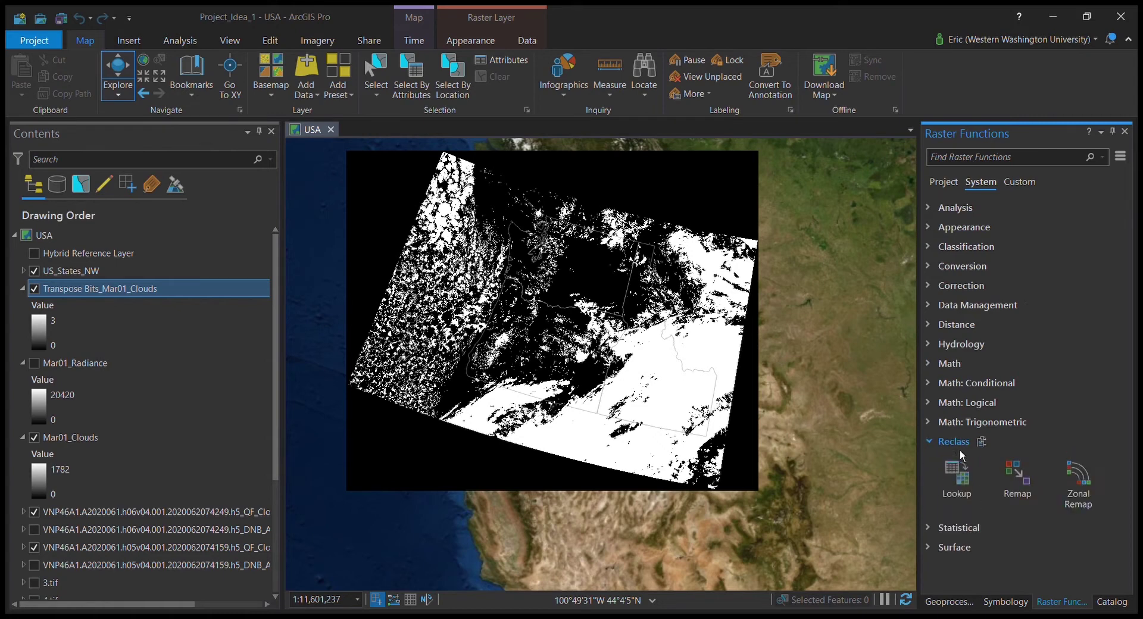
click(1022, 486)
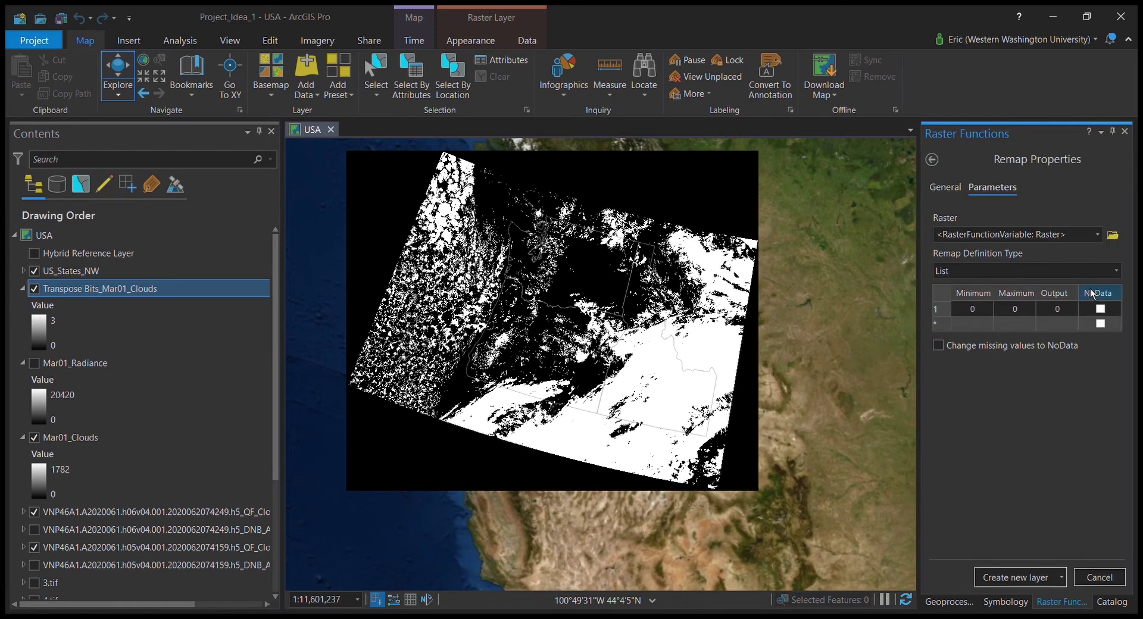
click(1104, 241)
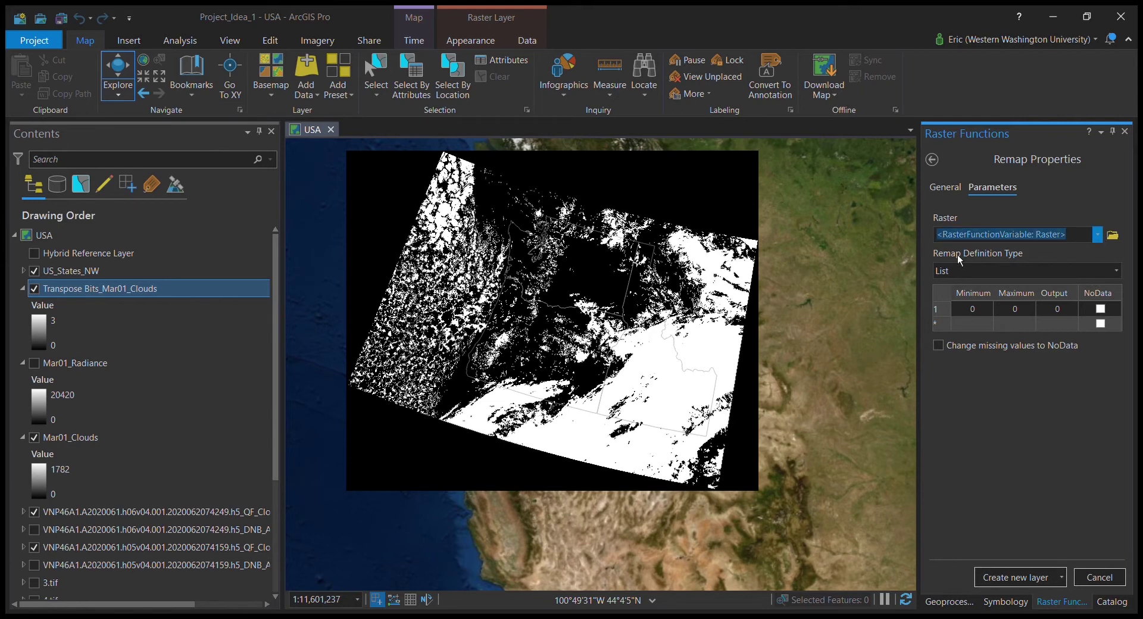
key(Down)
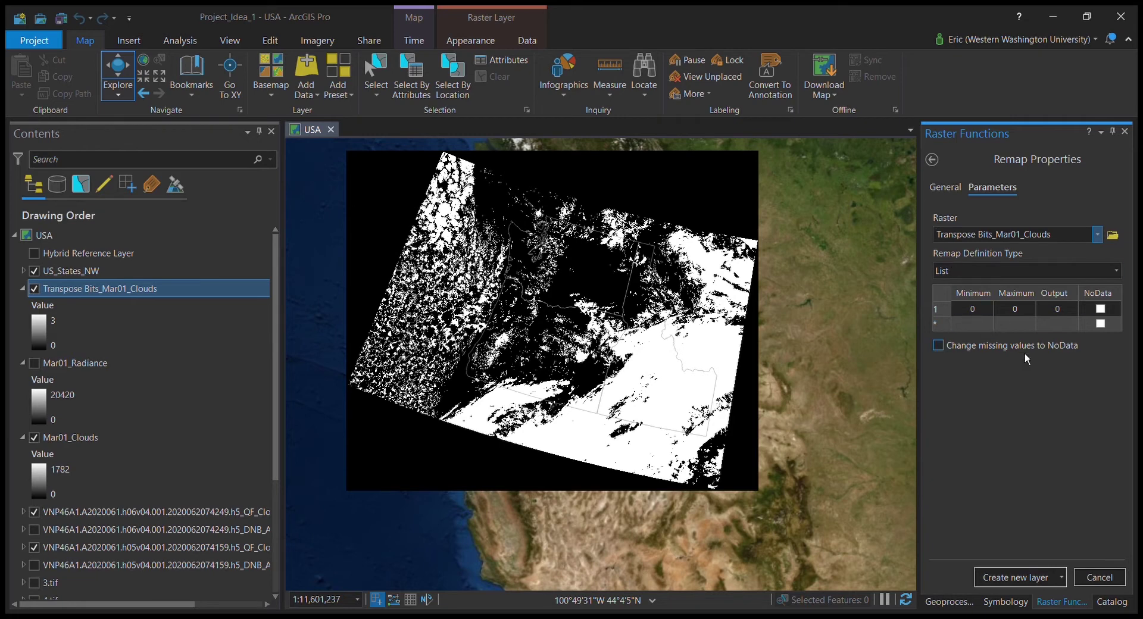
Fill the remap table with rows 0–3 → 0 and 3–3 → 1
click(1024, 315)
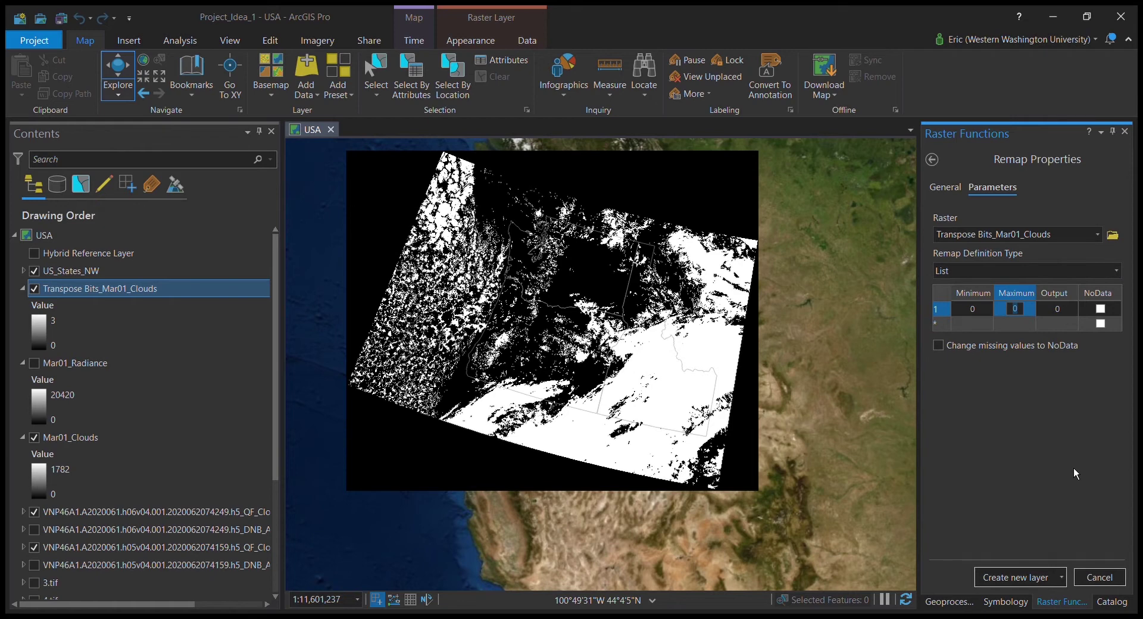
text(3)
click(980, 328)
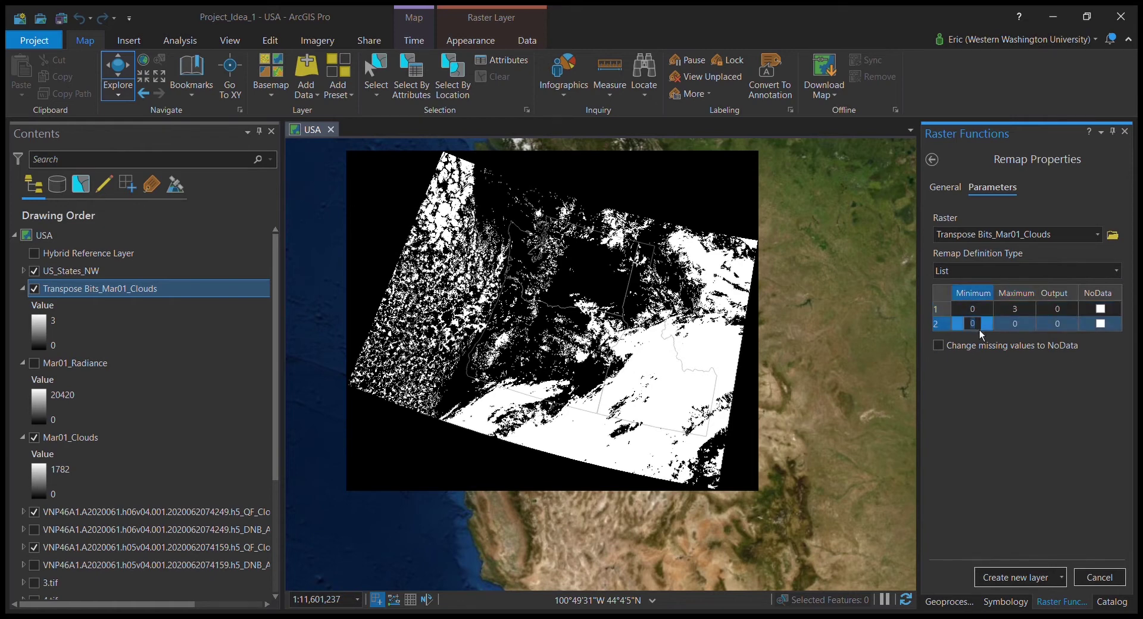
text(3)
click(1020, 326)
text(3)
key(Tab)
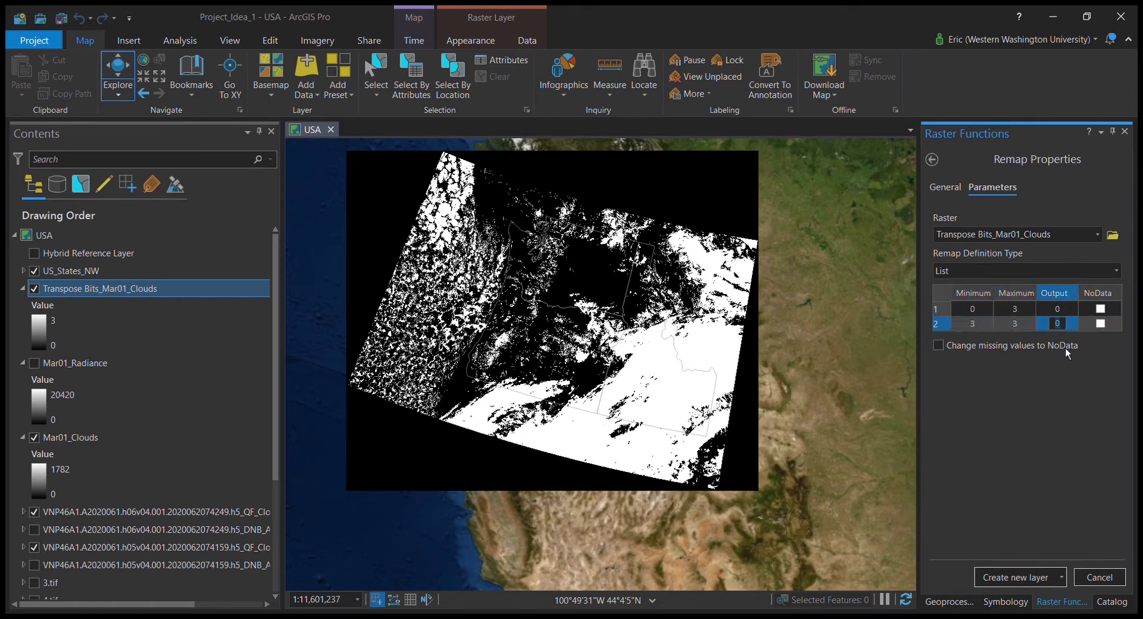
key(Return)
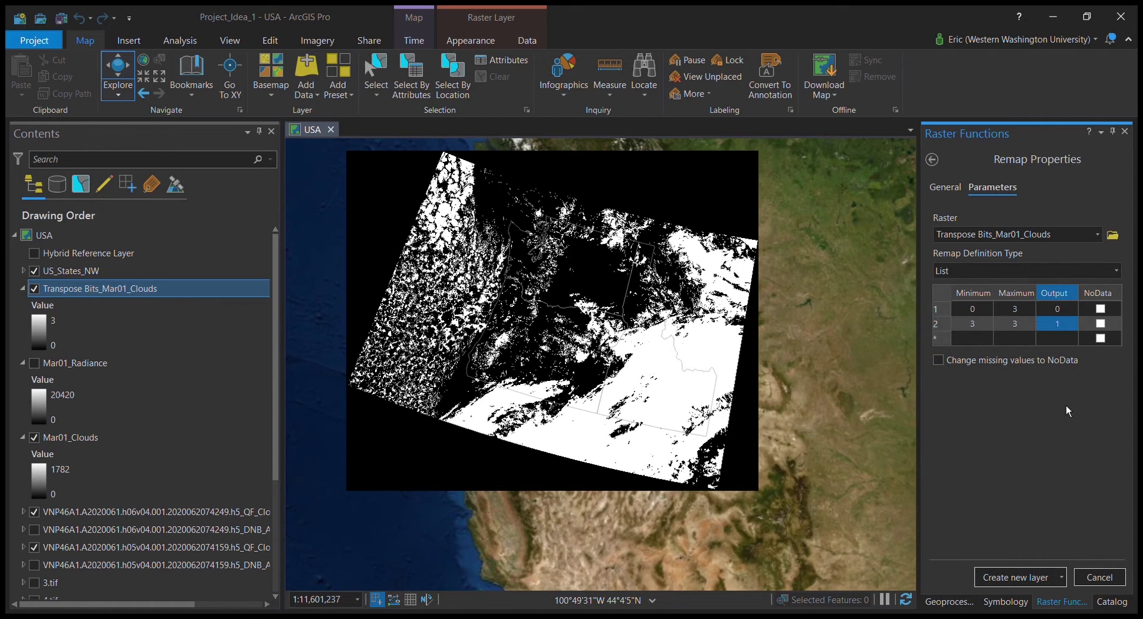
click(1028, 315)
click(982, 312)
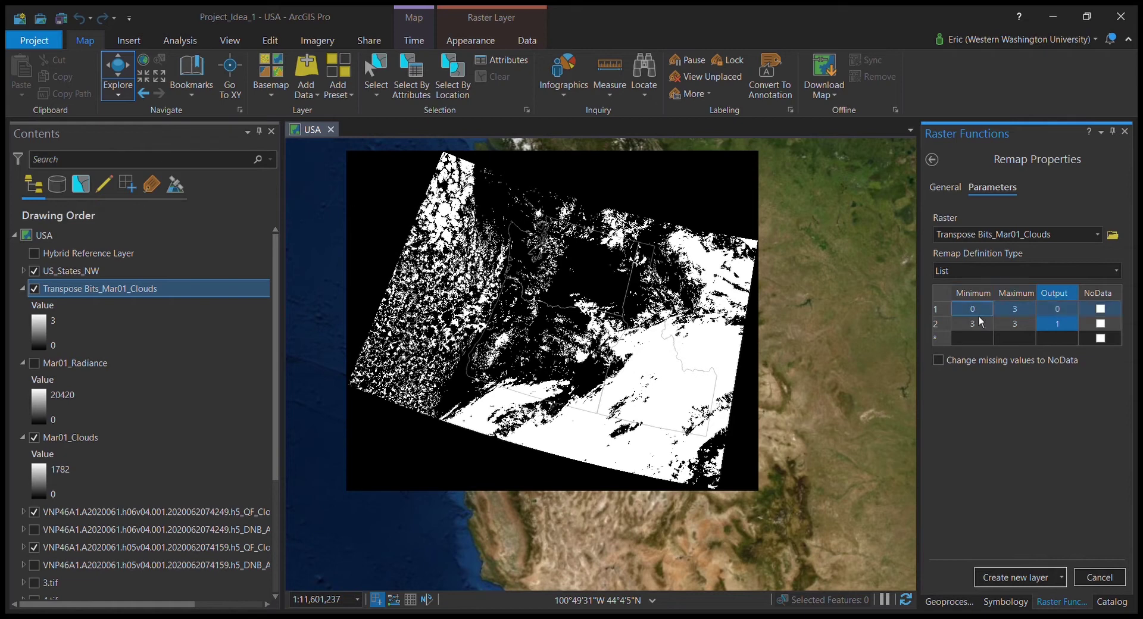
Create the Remap_Transpose Bits_Mar01_Clouds layer and toggle its visibility to compare with the original
click(1052, 437)
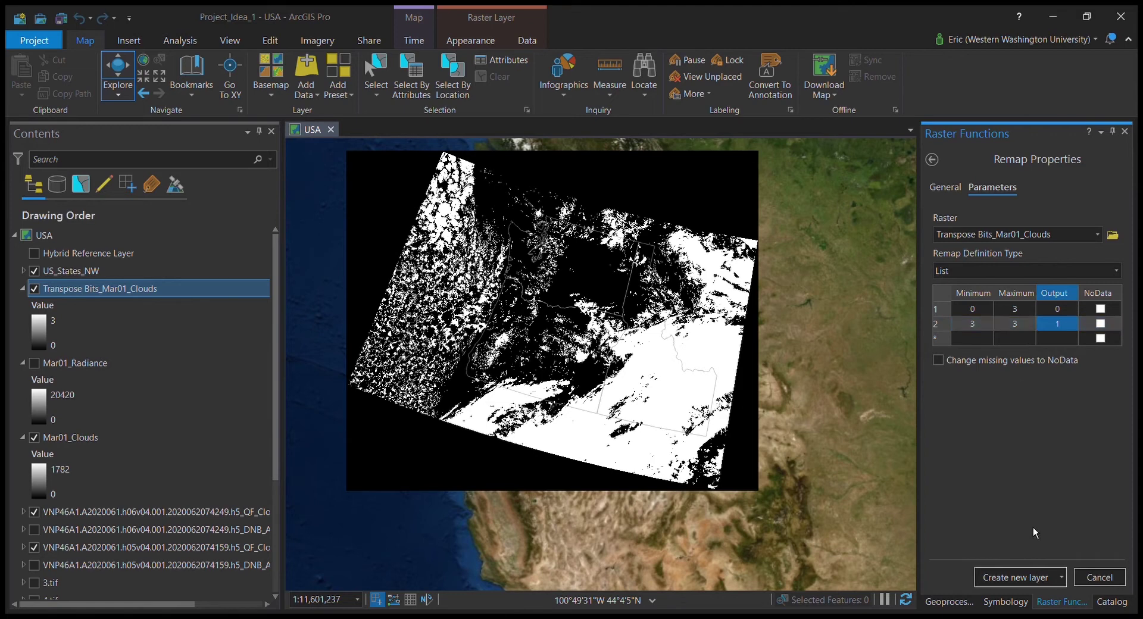
click(1018, 577)
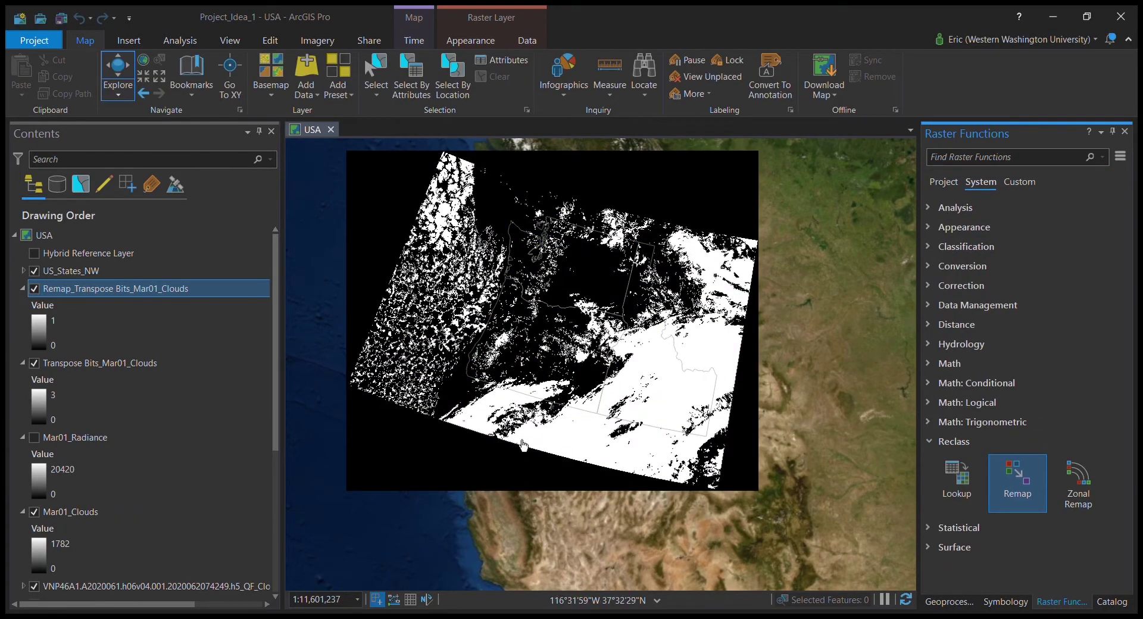
click(33, 289)
click(34, 289)
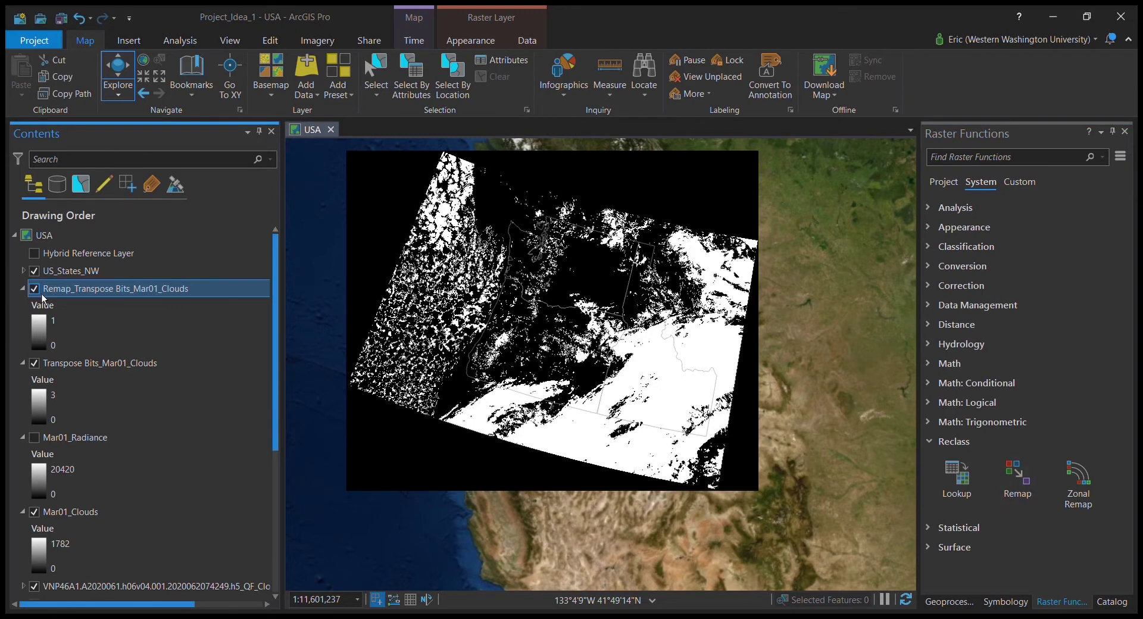
click(34, 289)
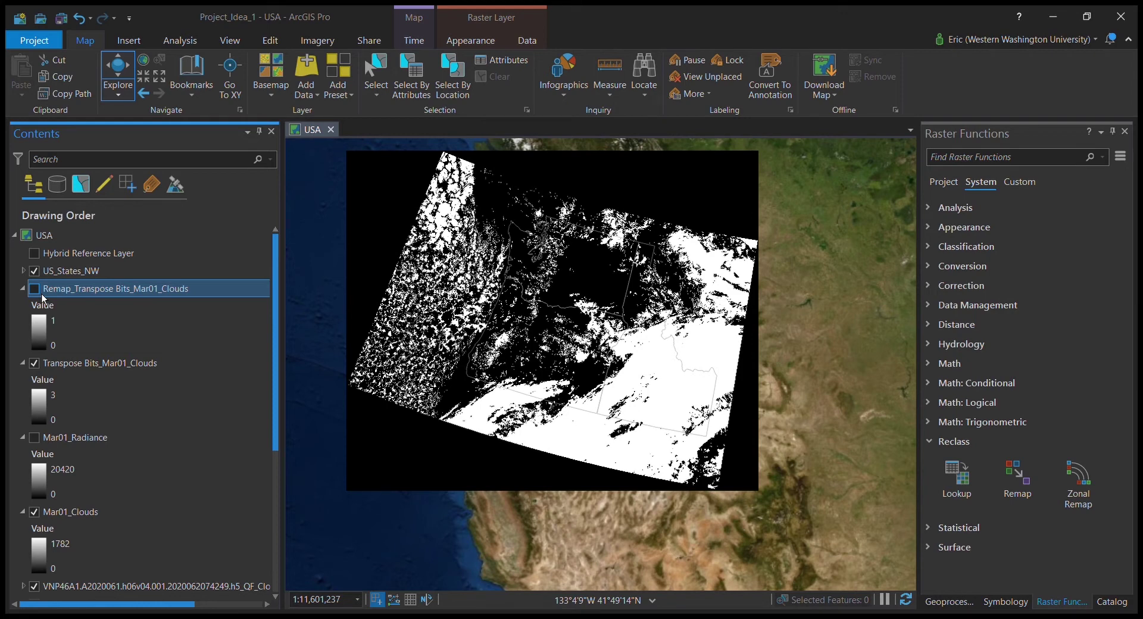
click(34, 289)
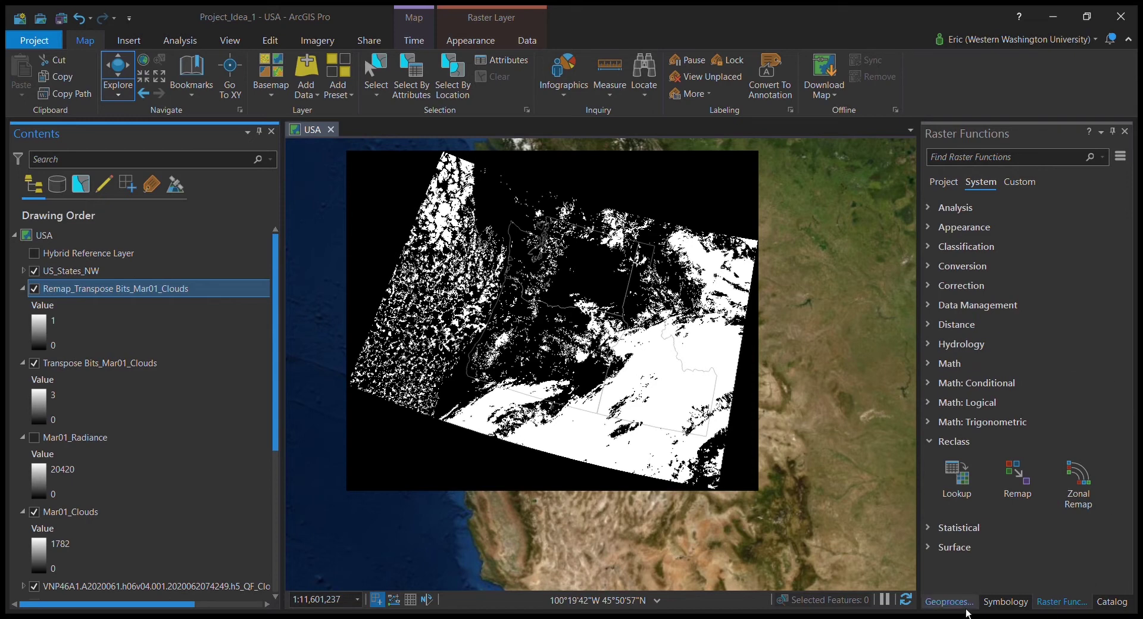
Collapse the Zonal toolset and Spatial Analyst toolbox in the Geoprocessing toolboxes
click(965, 607)
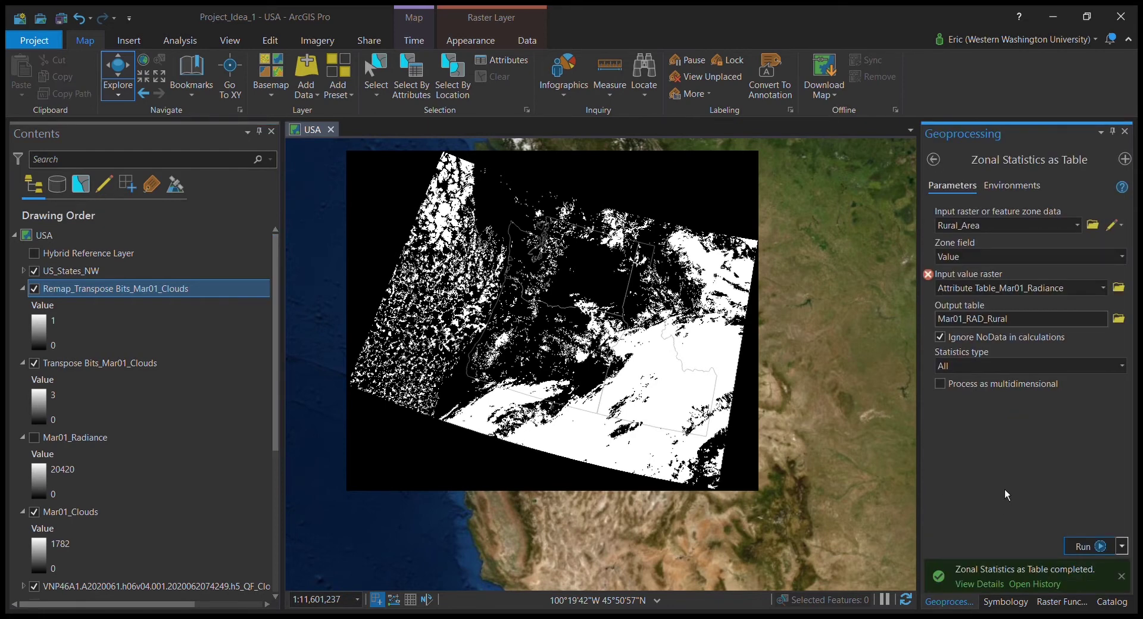
click(933, 160)
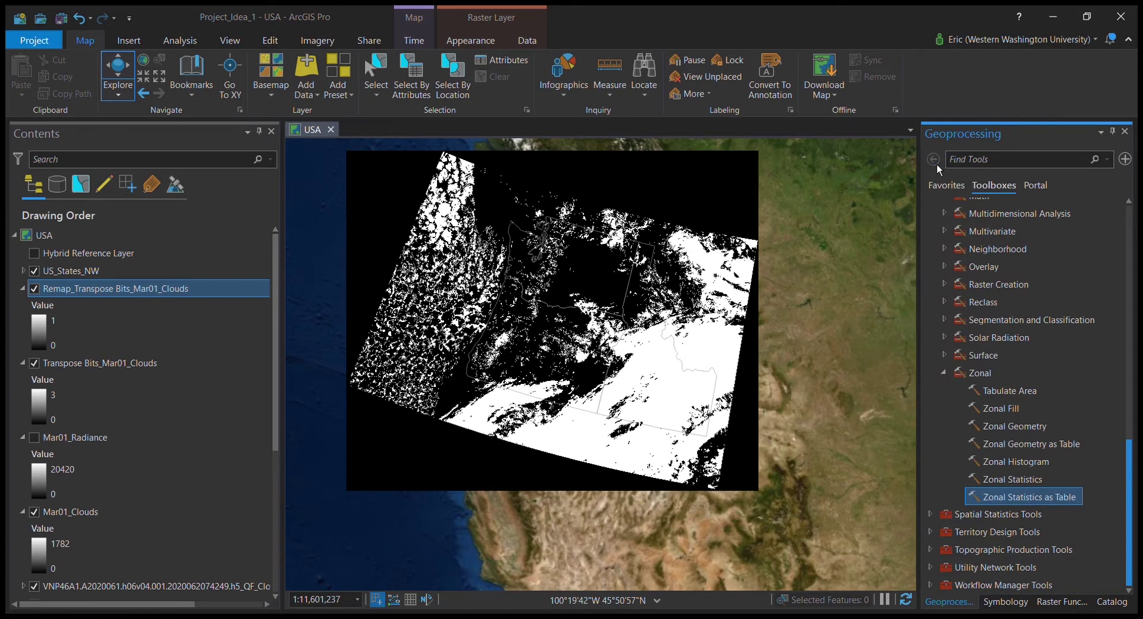
click(944, 373)
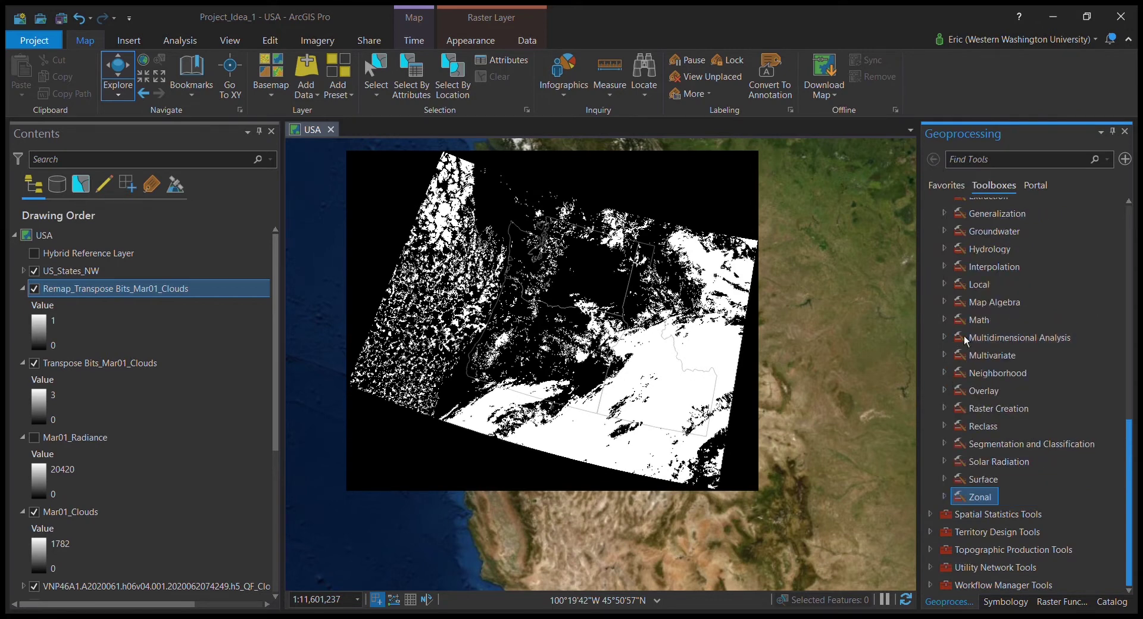
scroll(934, 337, up, 10)
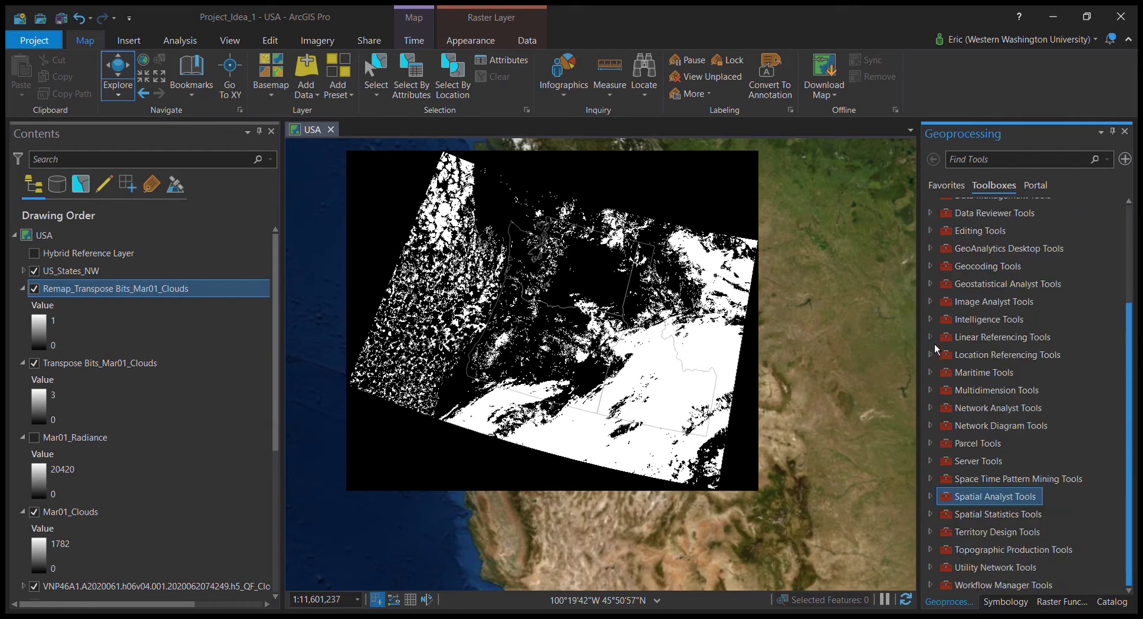
click(954, 332)
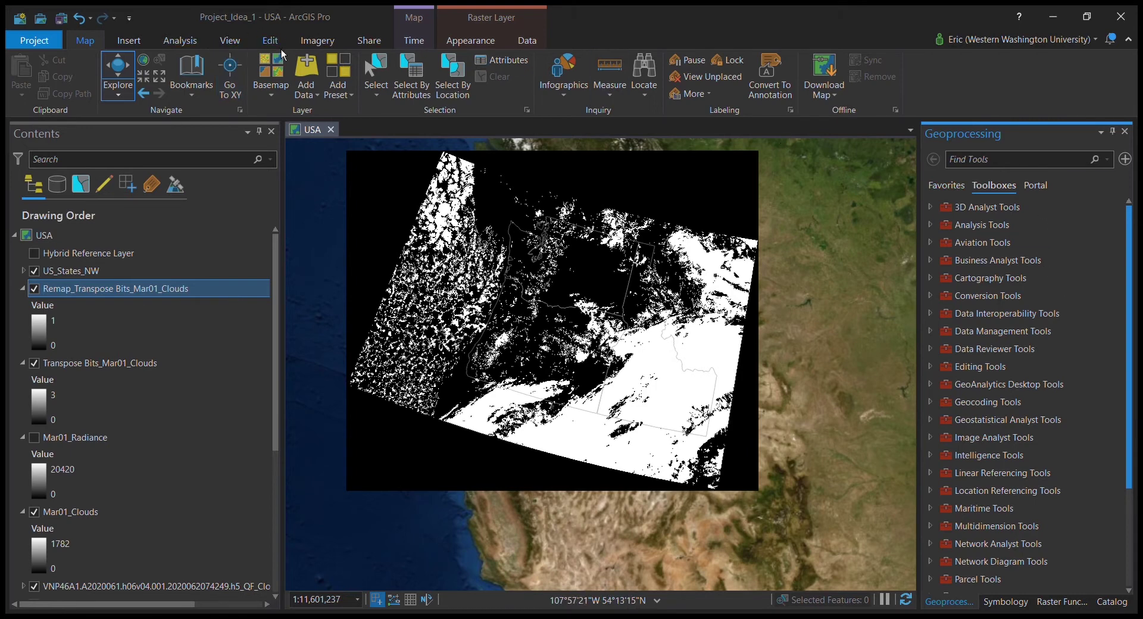
Open Clip Raster from Data Management Tools > Raster > Raster Processing
click(198, 47)
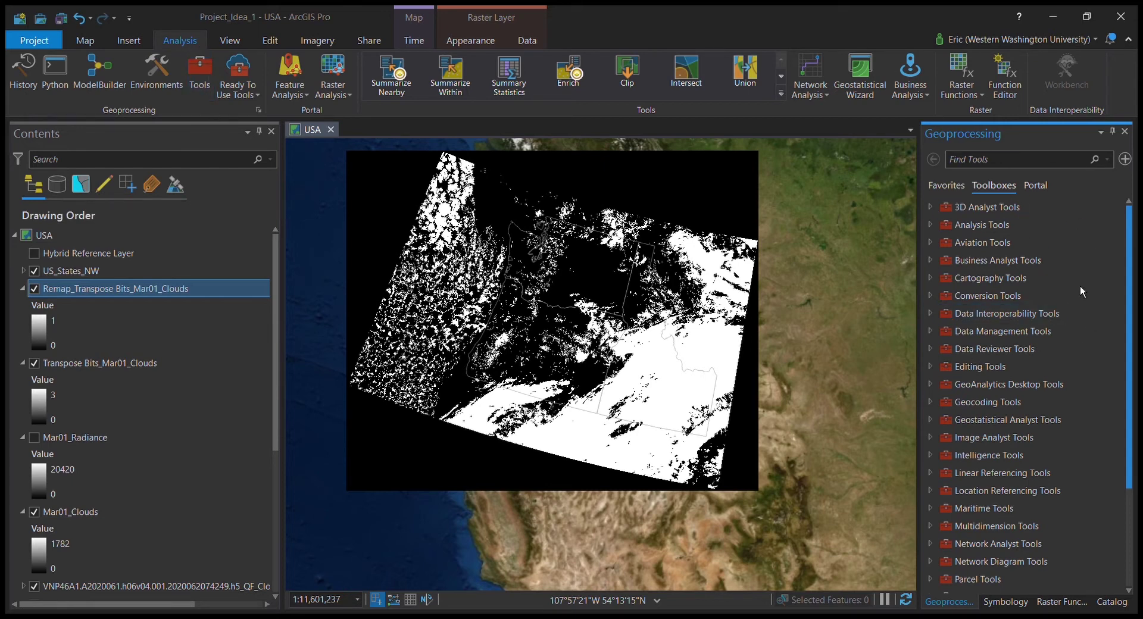
scroll(1080, 286, down, 1)
click(932, 297)
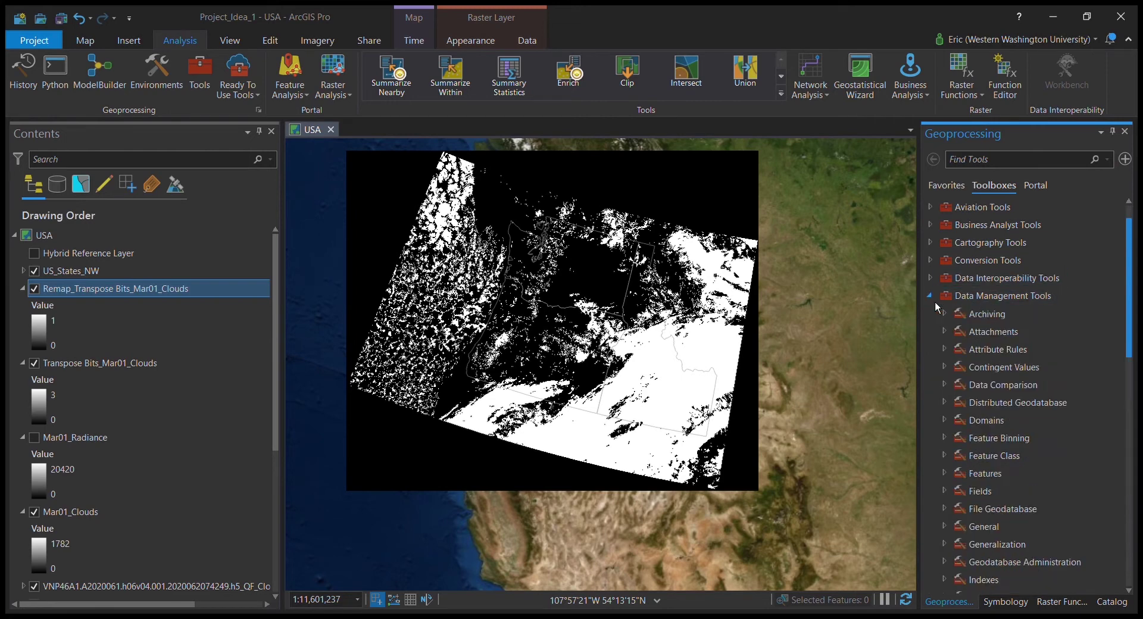
scroll(940, 316, down, 7)
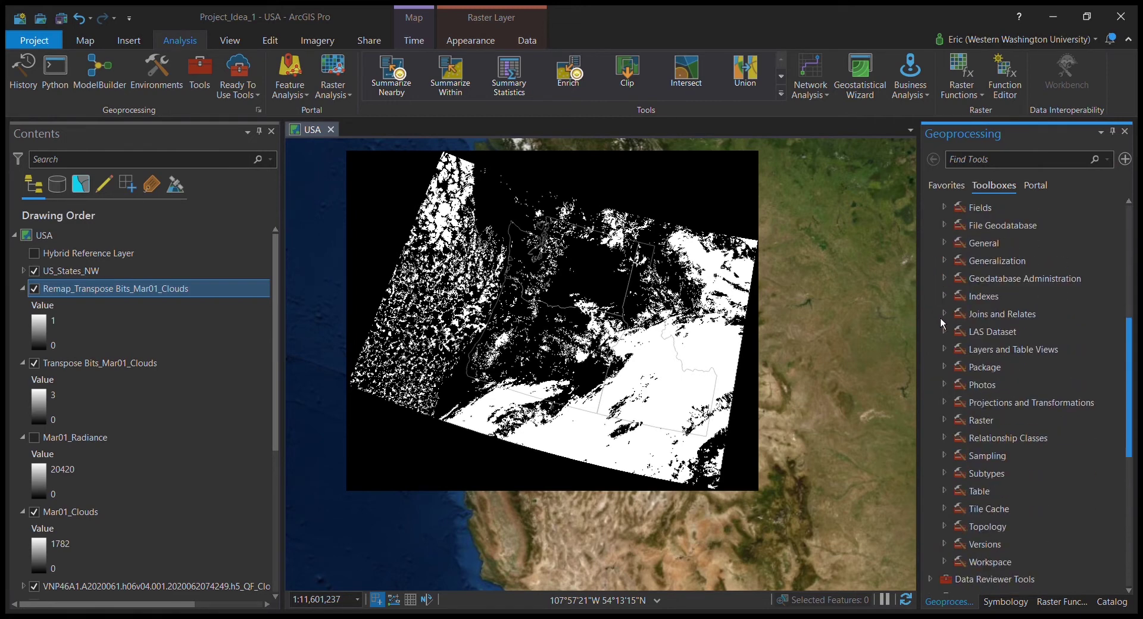
click(944, 349)
scroll(939, 346, down, 1)
click(958, 386)
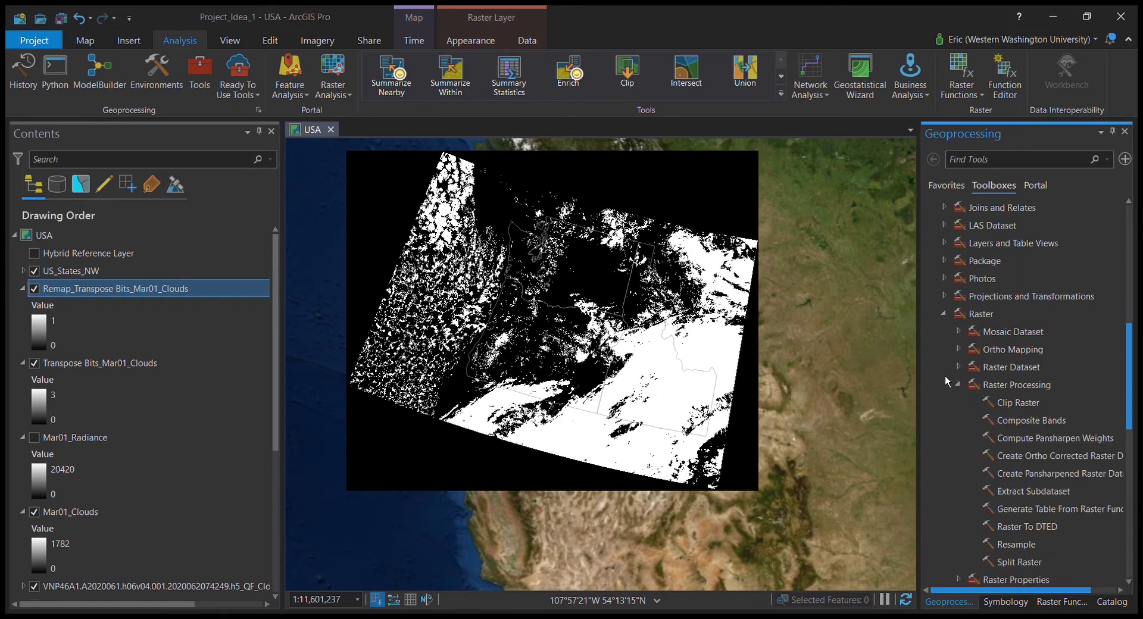
scroll(944, 372, down, 1)
click(1023, 369)
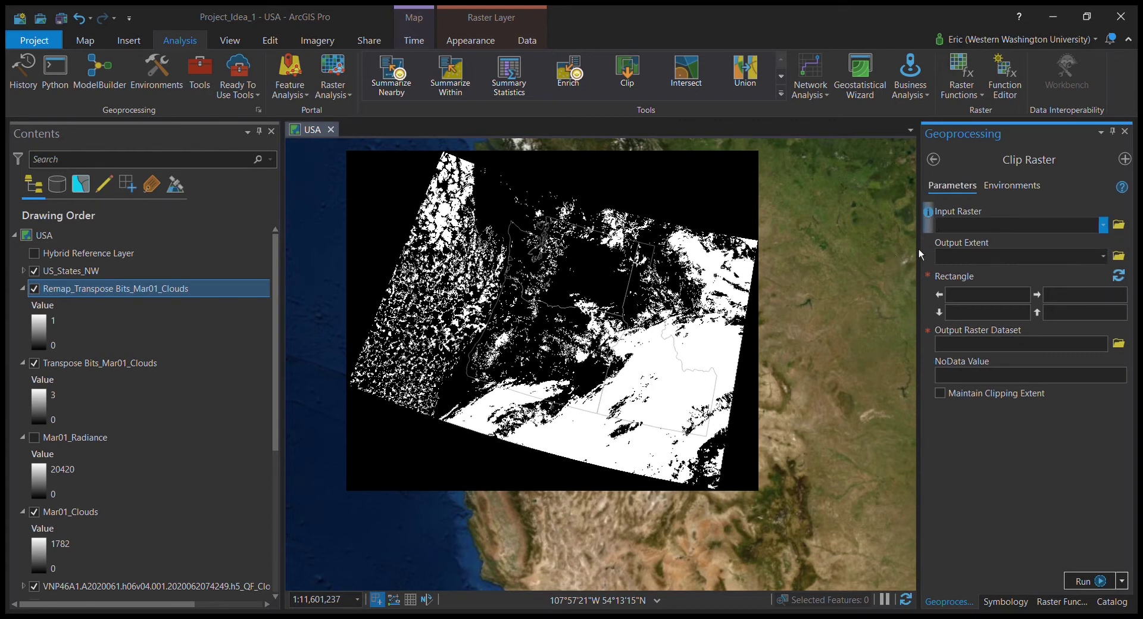
Clip the remapped clouds to the US_States_NW geometry with extent maintained, output Mar01_Clouds
key(Down)
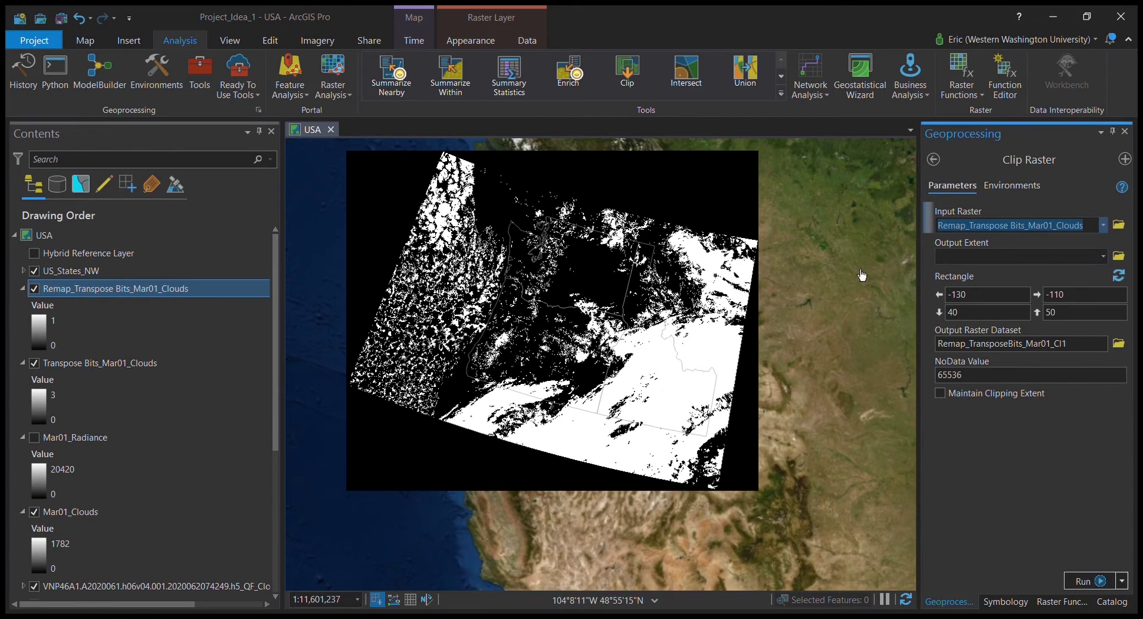
key(Tab)
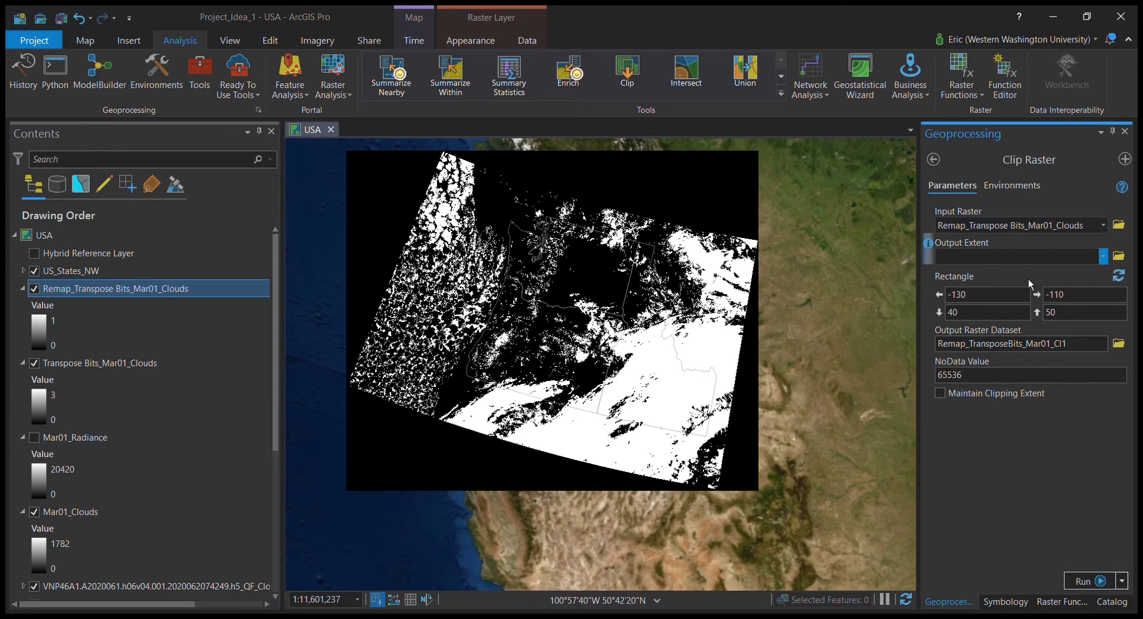
key(Down)
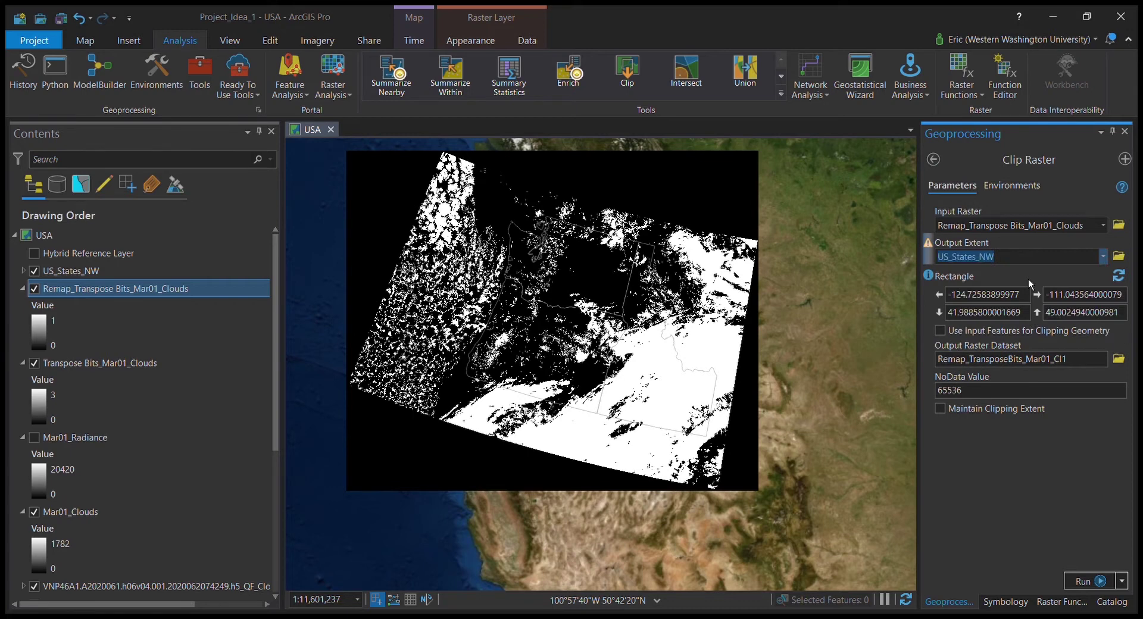
click(1011, 359)
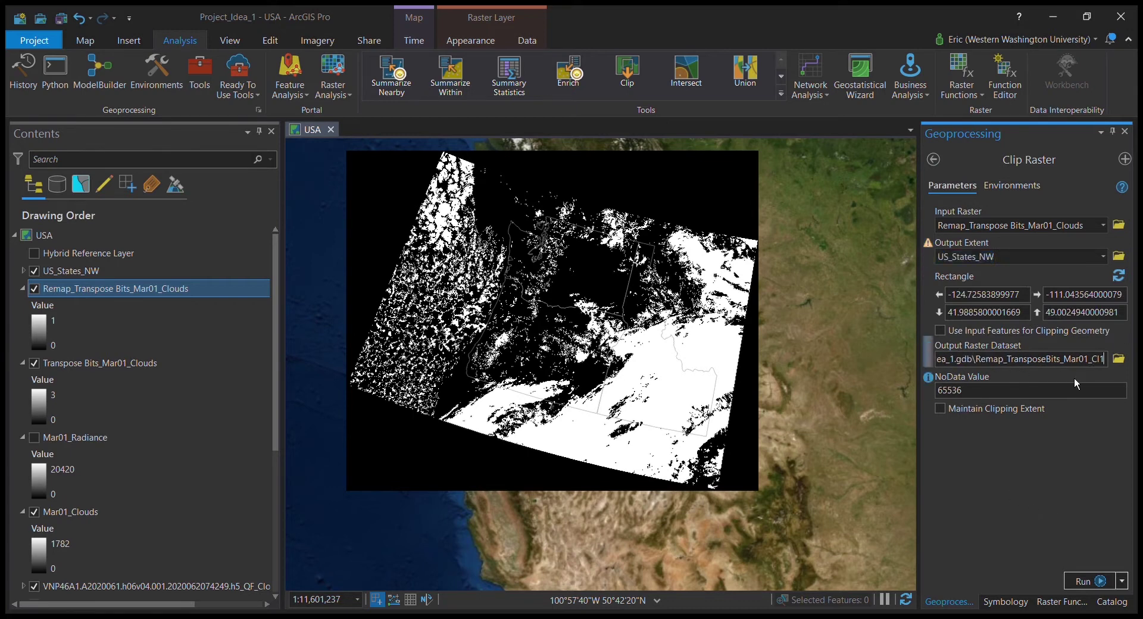
drag(982, 360, 1105, 360)
text(Mar01)
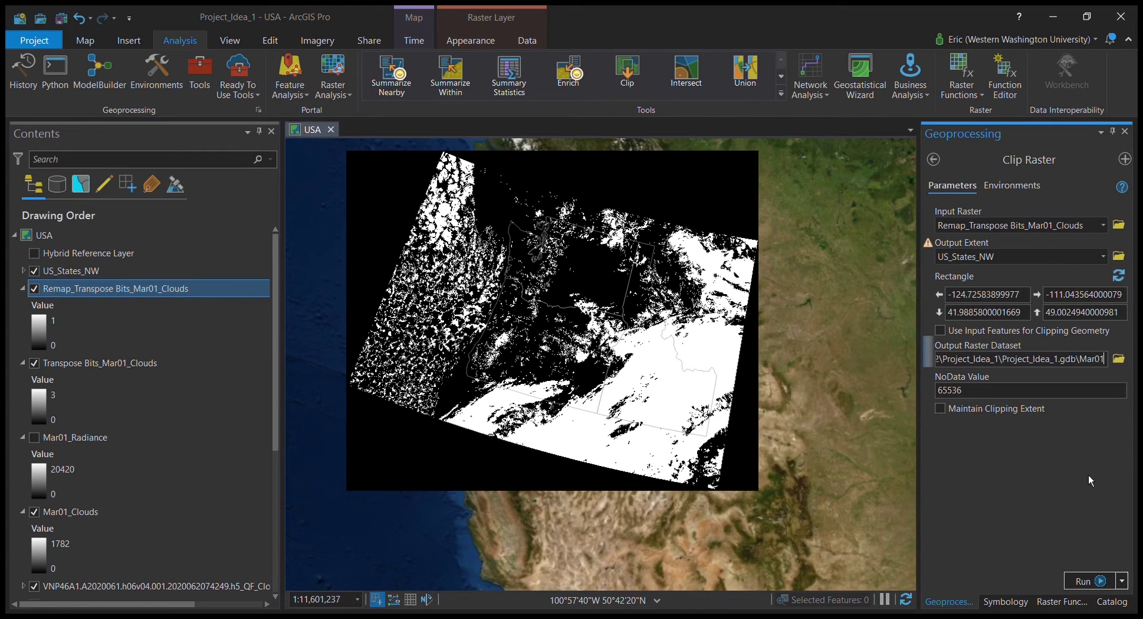
text(_Clouds)
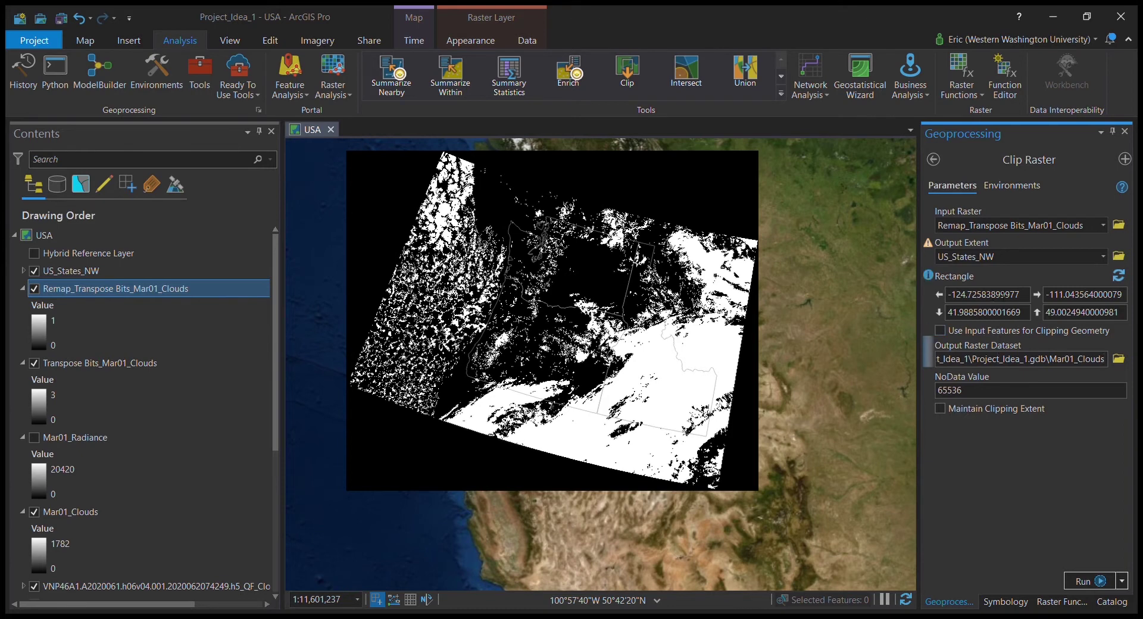
click(940, 330)
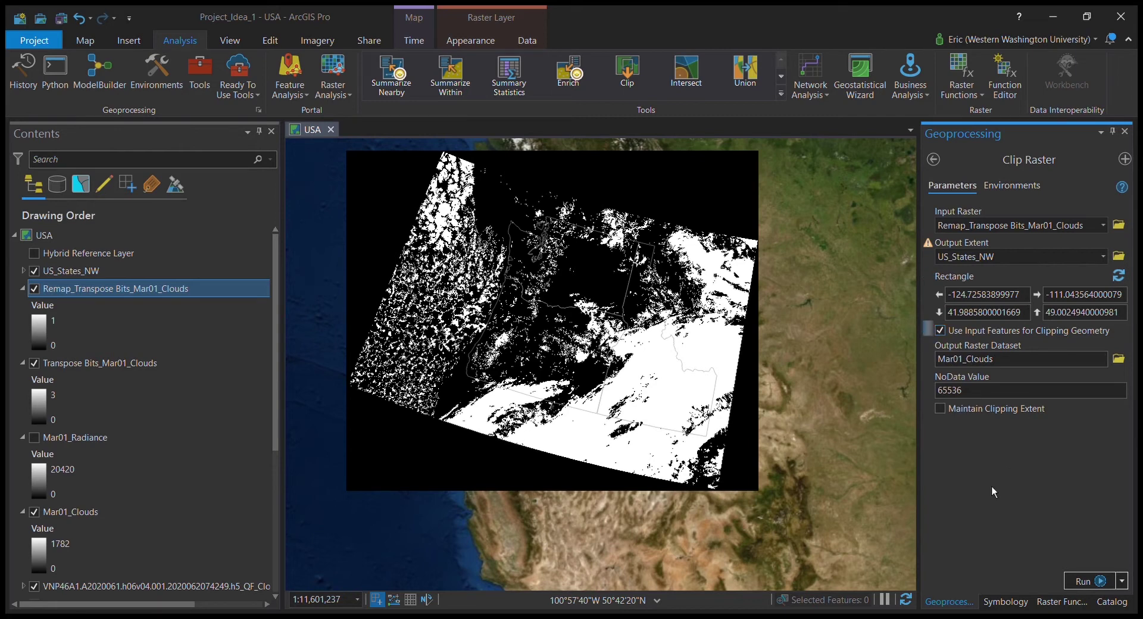
click(940, 409)
click(1089, 585)
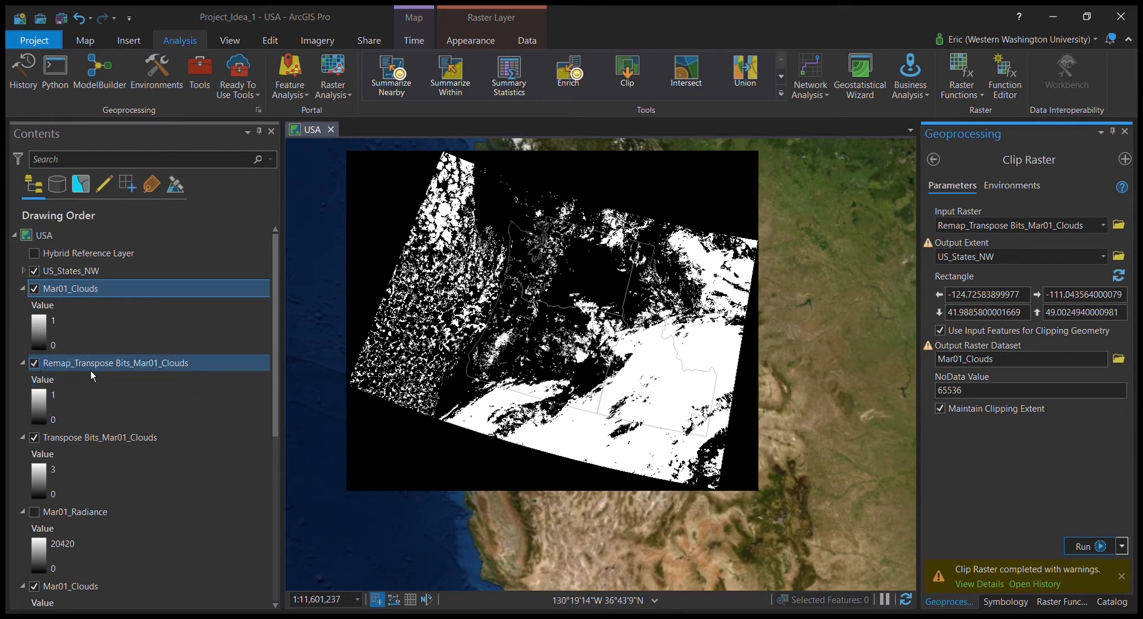
Remove the Remap_Transpose Bits and Transpose Bits_Mar01_Clouds layers from the map
click(92, 368)
key(Delete)
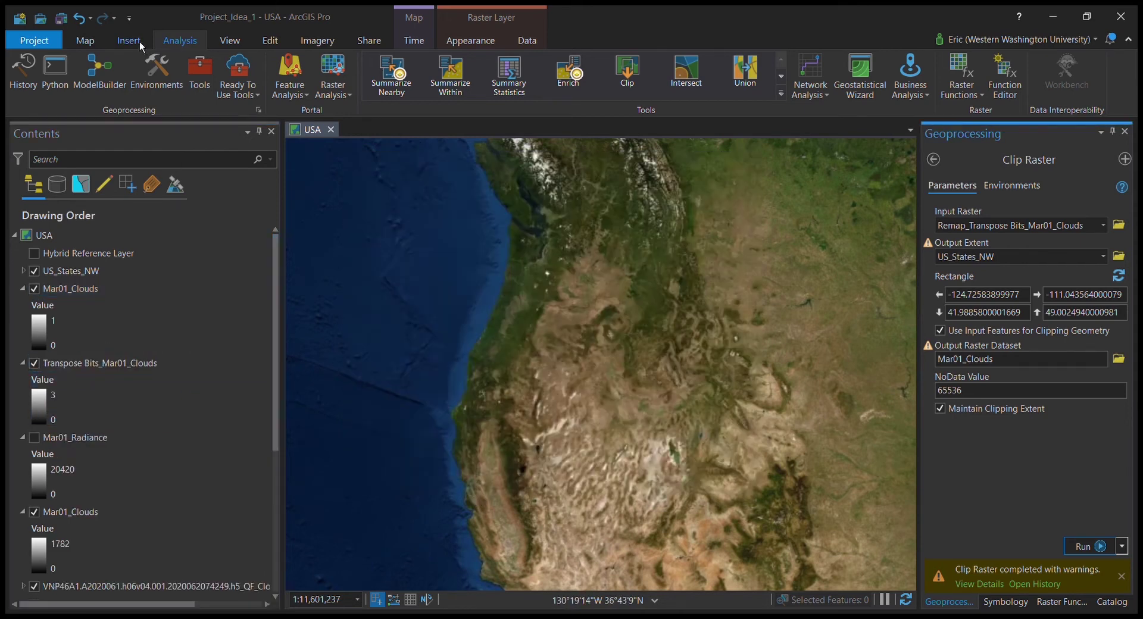
click(109, 364)
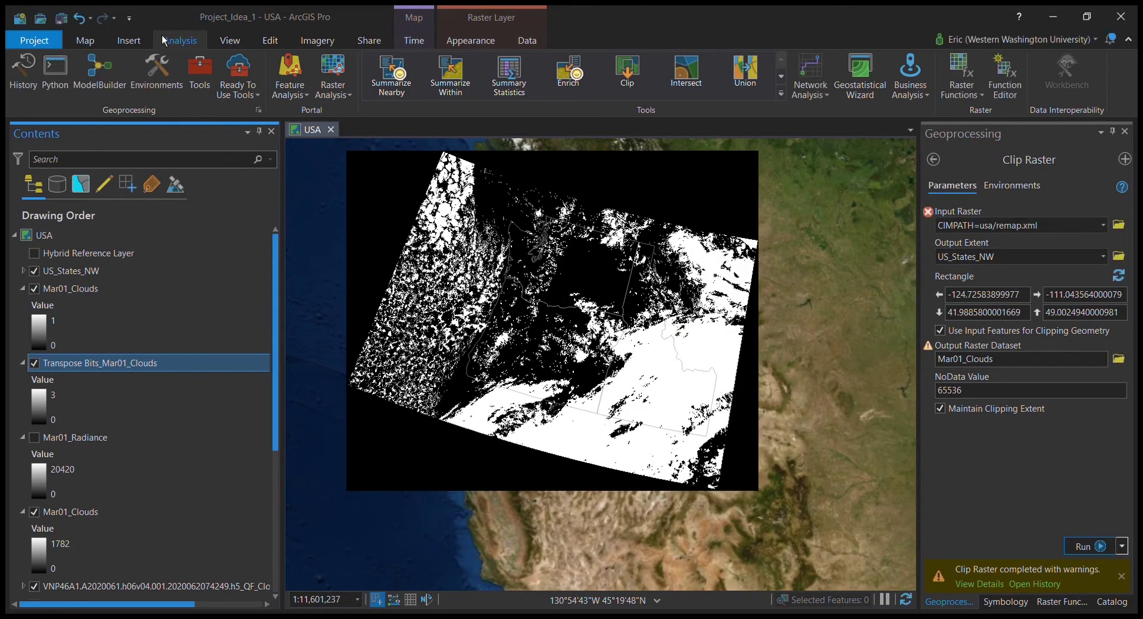
key(Delete)
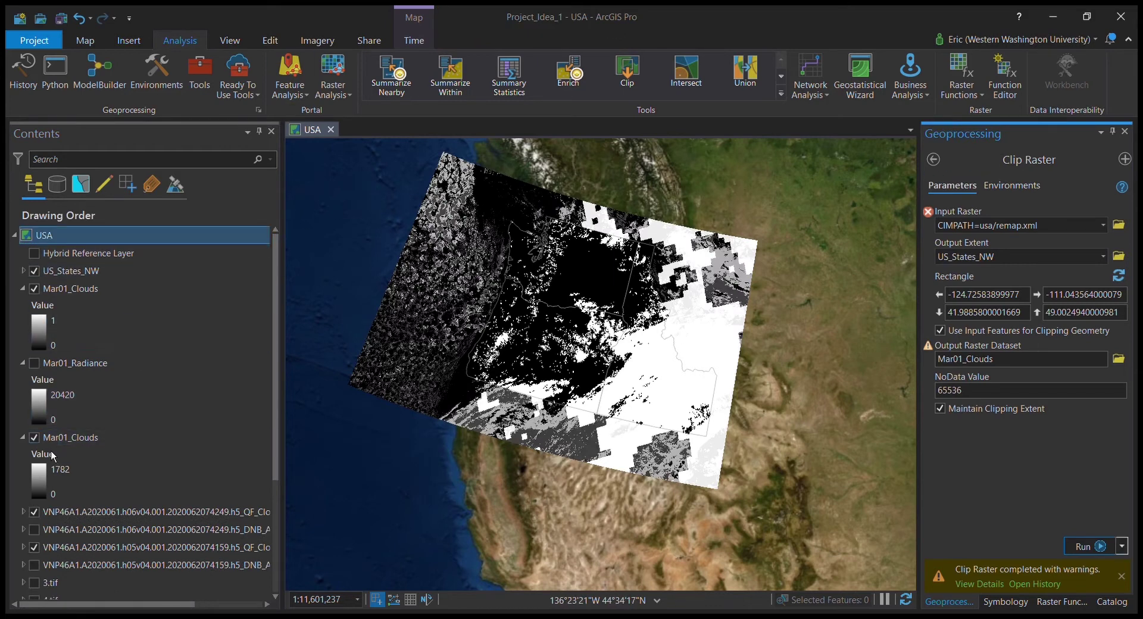
Hide the older Mar01_Clouds and h05/h06 QF_Clouds layers and centre the clipped clouds
click(34, 436)
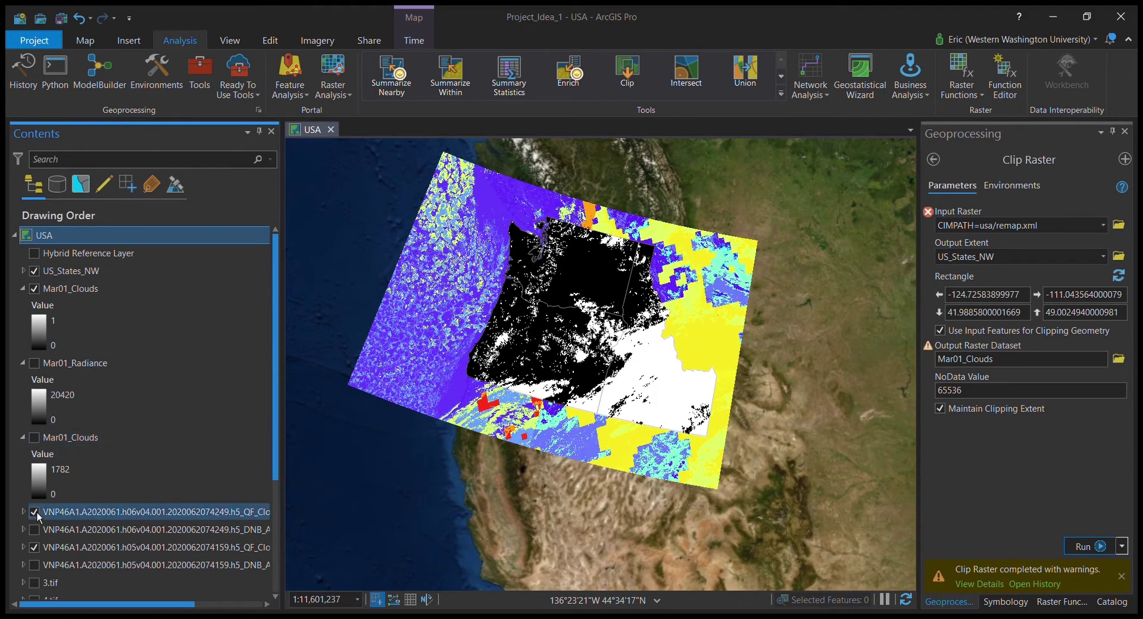
click(37, 513)
click(38, 550)
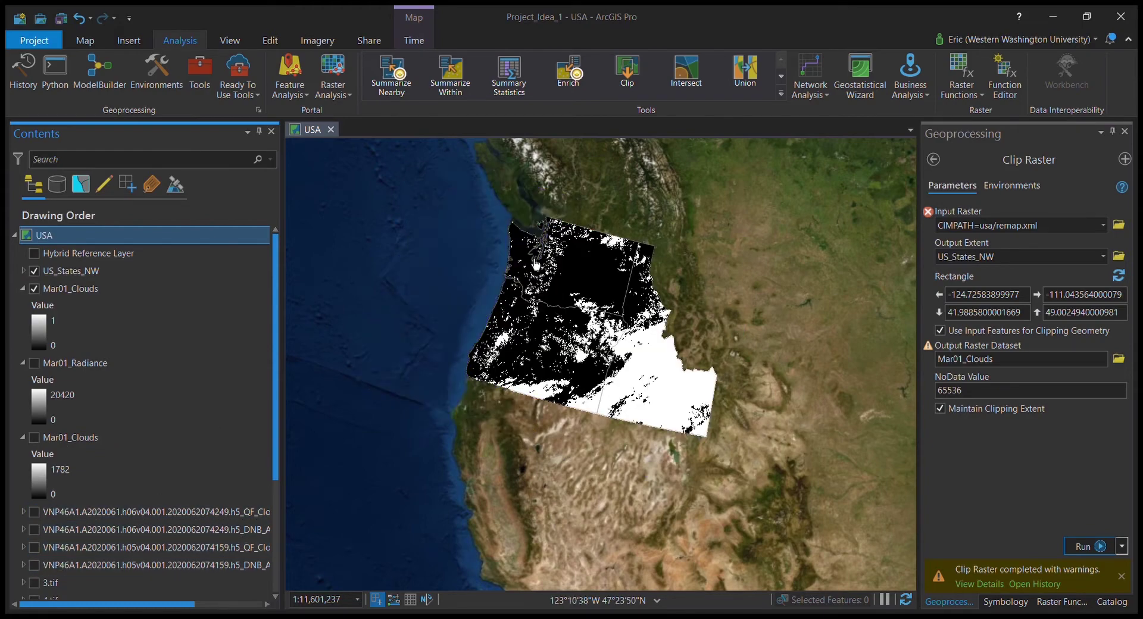
scroll(528, 282, up, 3)
key(Right)
key(Down)
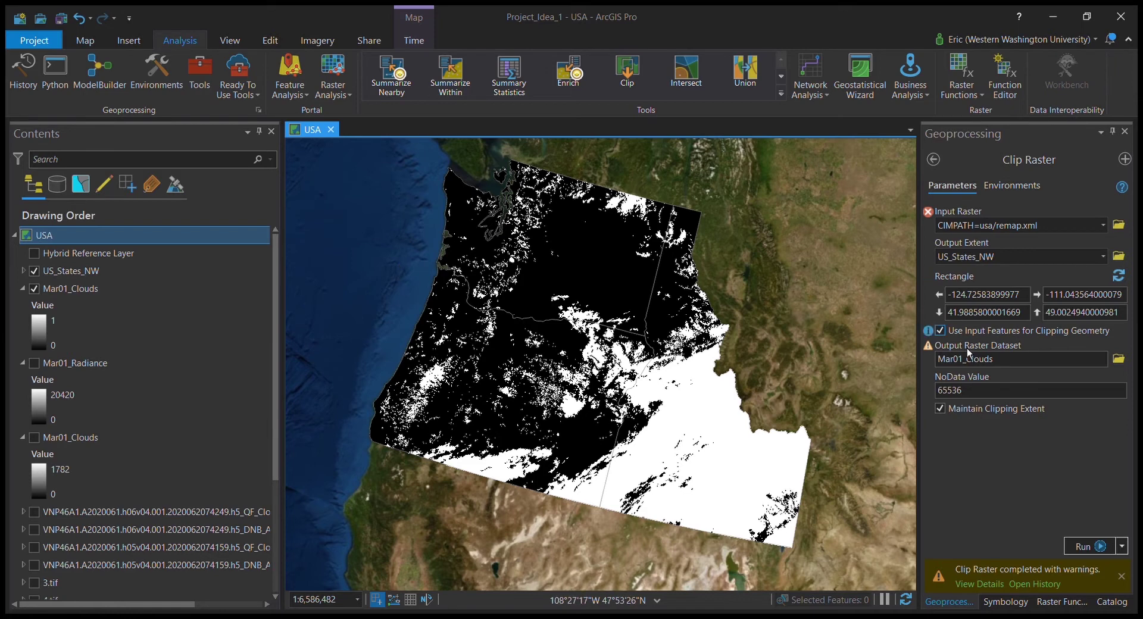
click(937, 162)
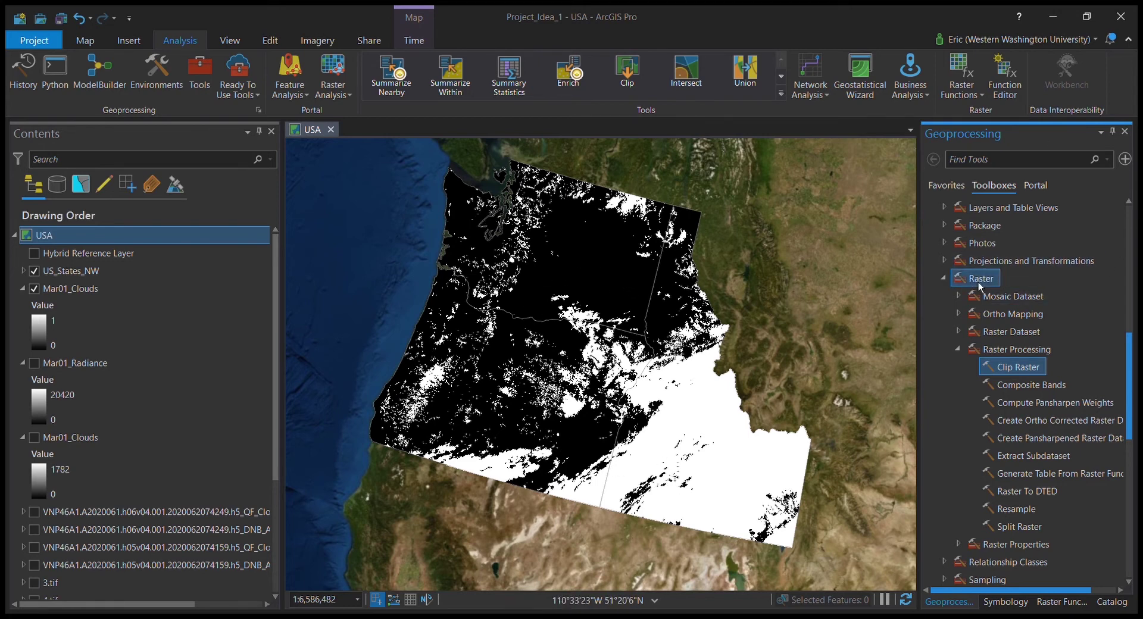
Run Build Raster Attribute Table on the clipped Mar01_Clouds raster and select its 0 class
scroll(1027, 368, up, 7)
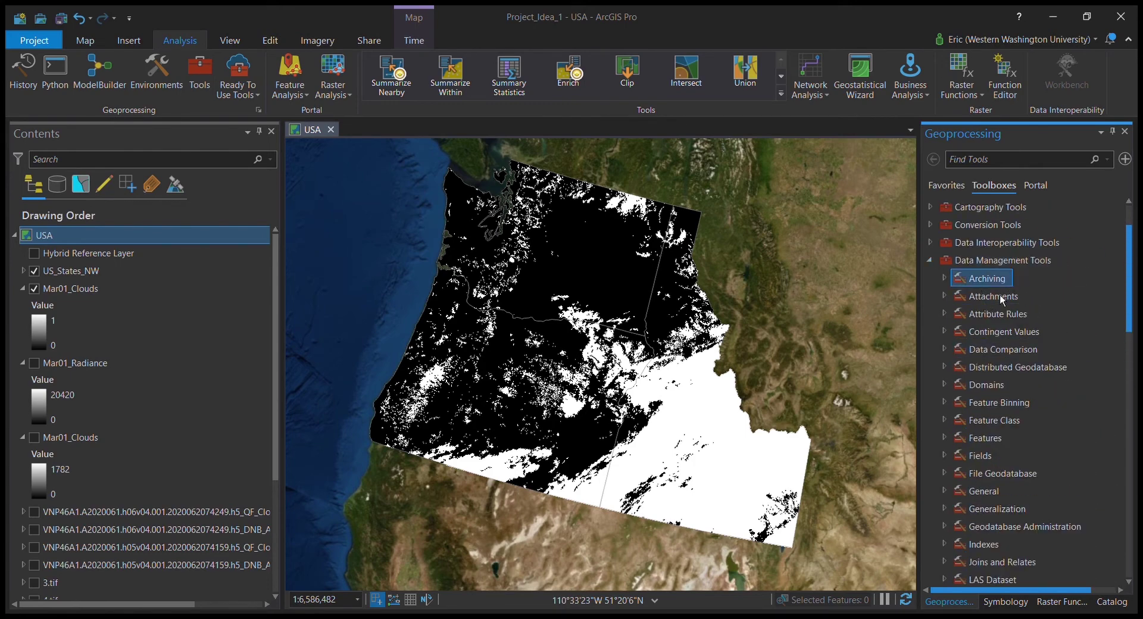
scroll(983, 314, down, 6)
scroll(983, 313, down, 3)
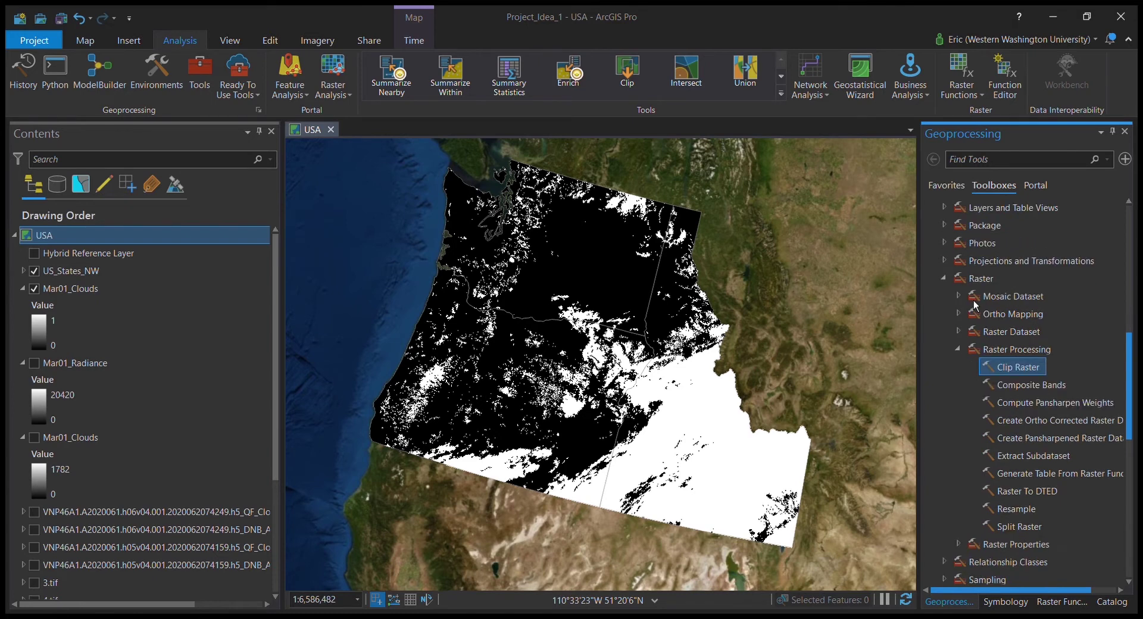
click(957, 314)
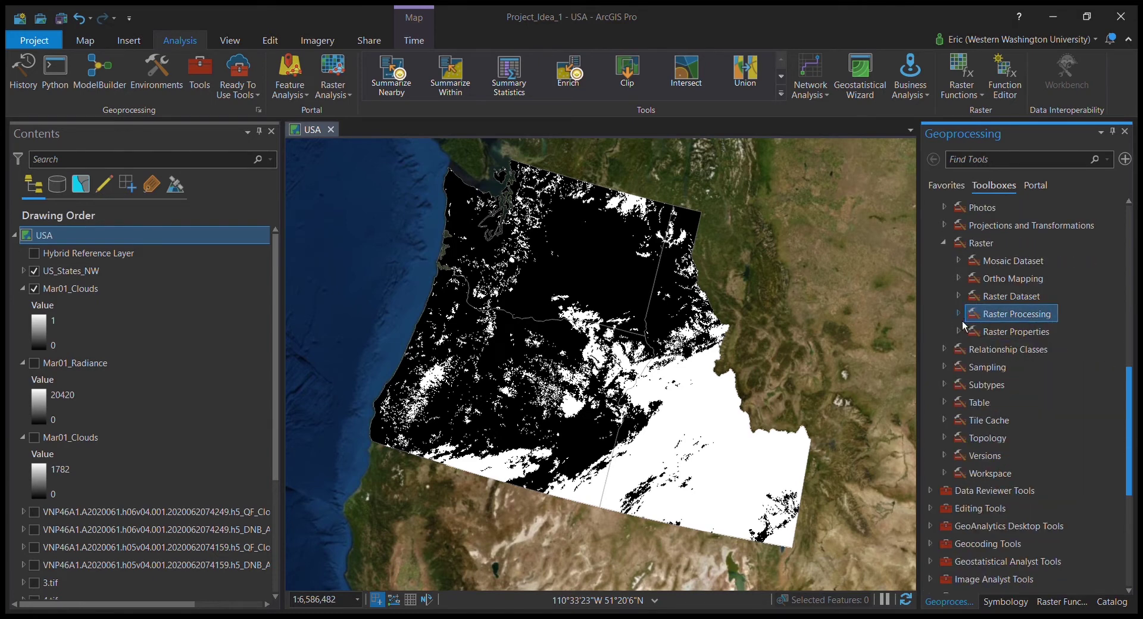
click(958, 331)
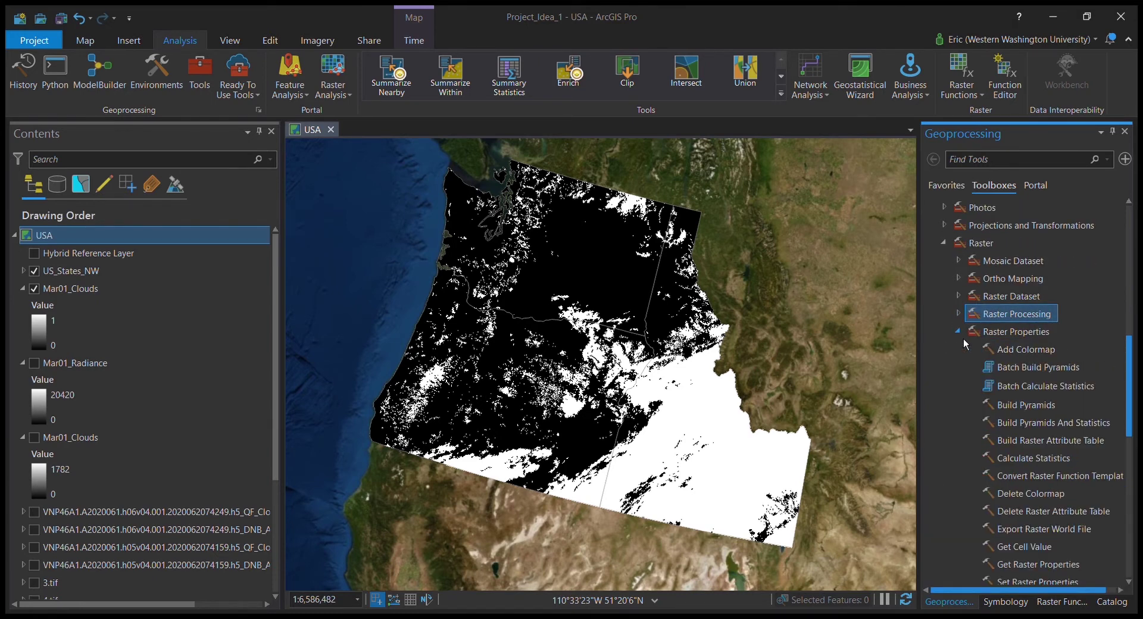
scroll(963, 339, down, 1)
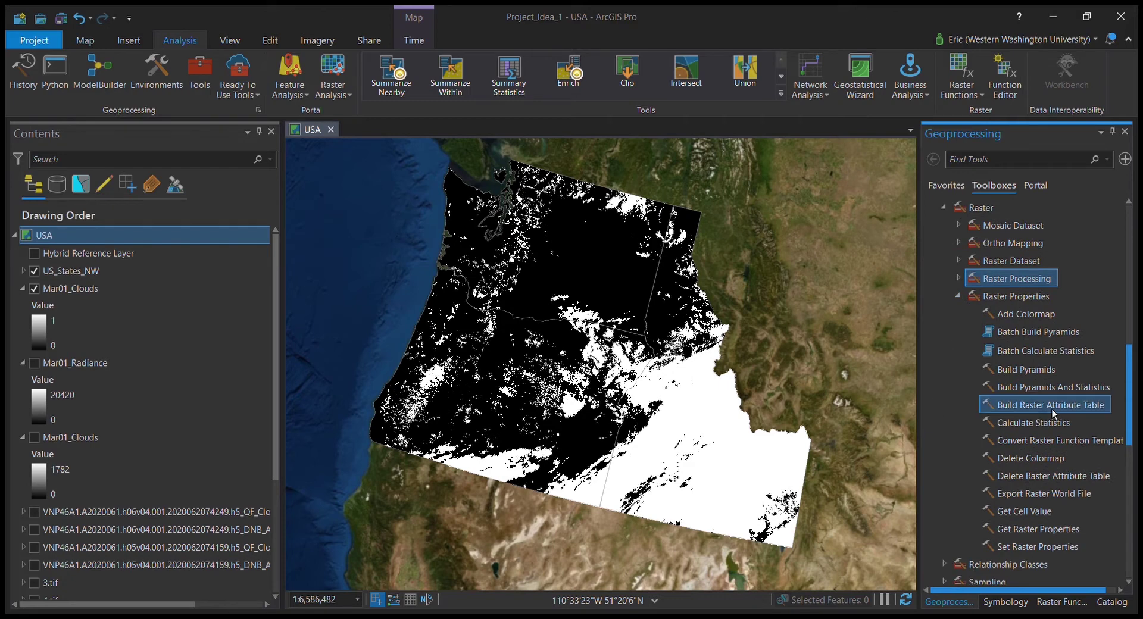
click(1078, 407)
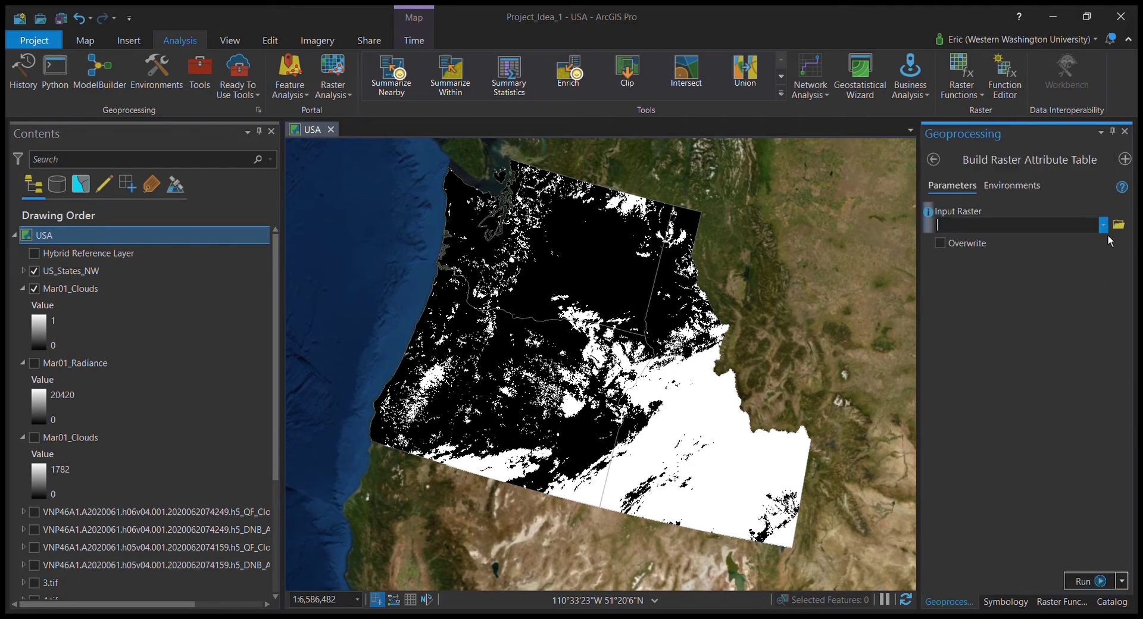
key(Down)
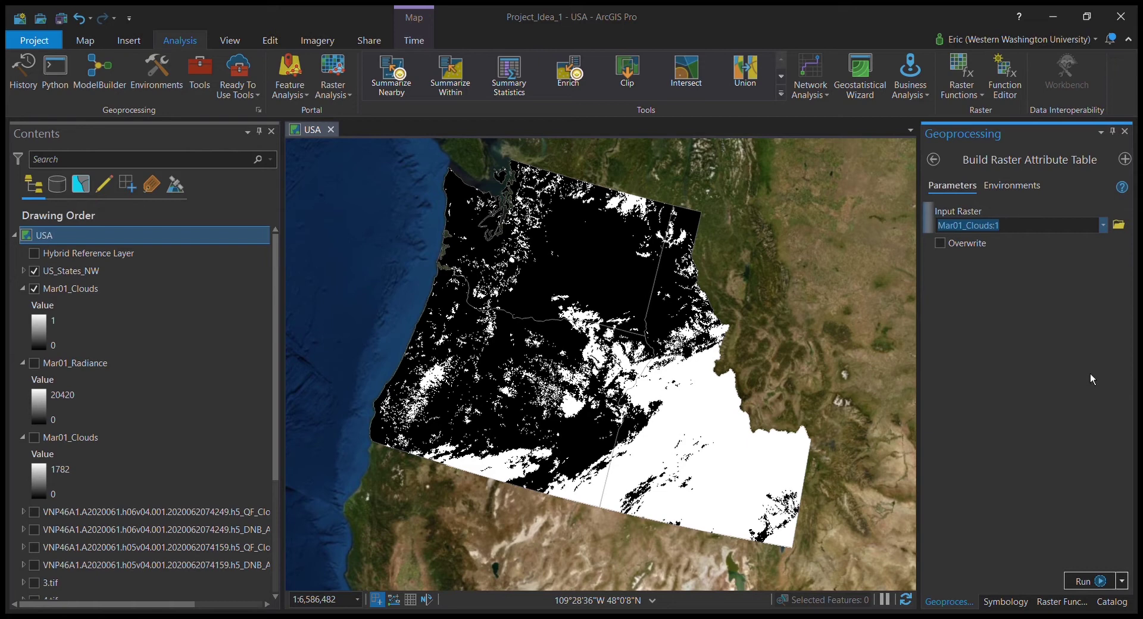
click(1092, 581)
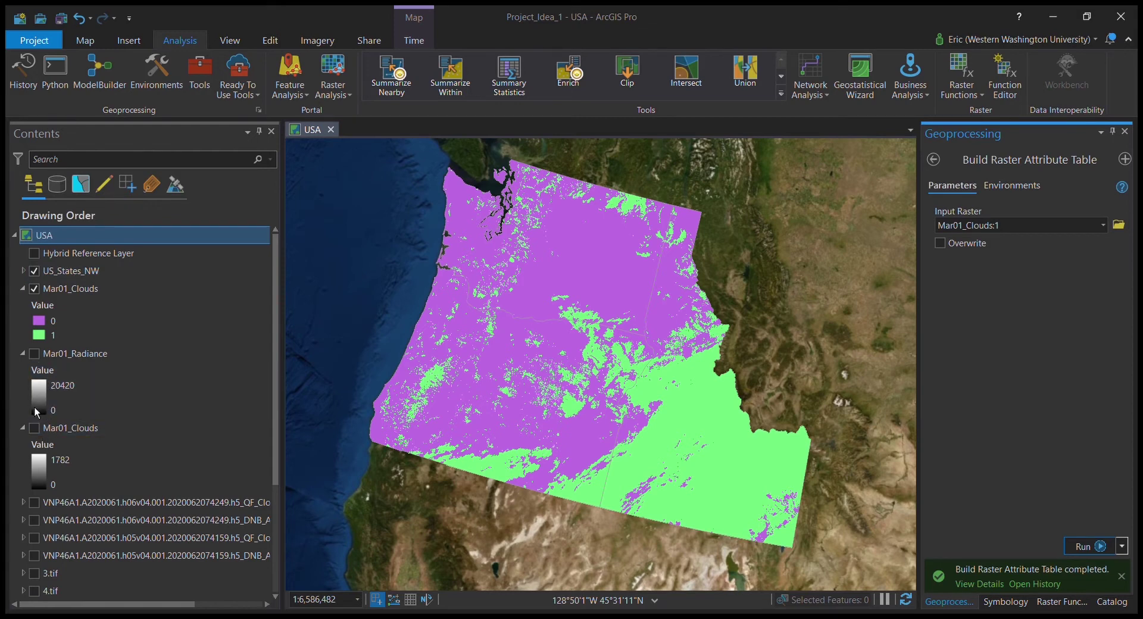
click(51, 321)
Create a new layer from the Attribute Table raster function applied to Mar01_Clouds
click(933, 159)
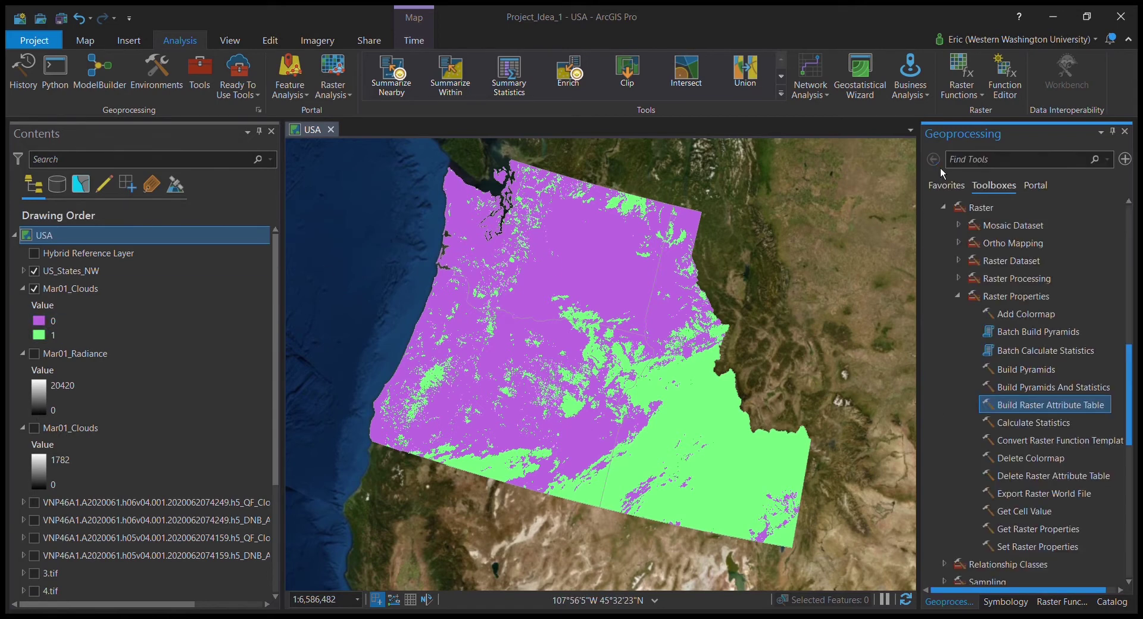
click(962, 72)
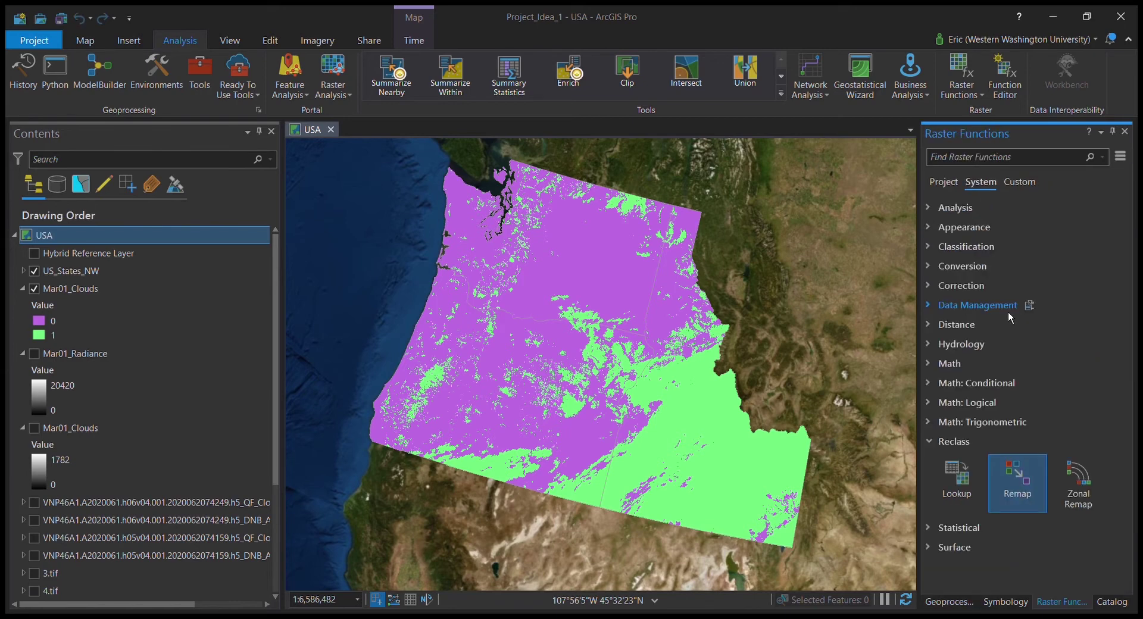
click(1006, 306)
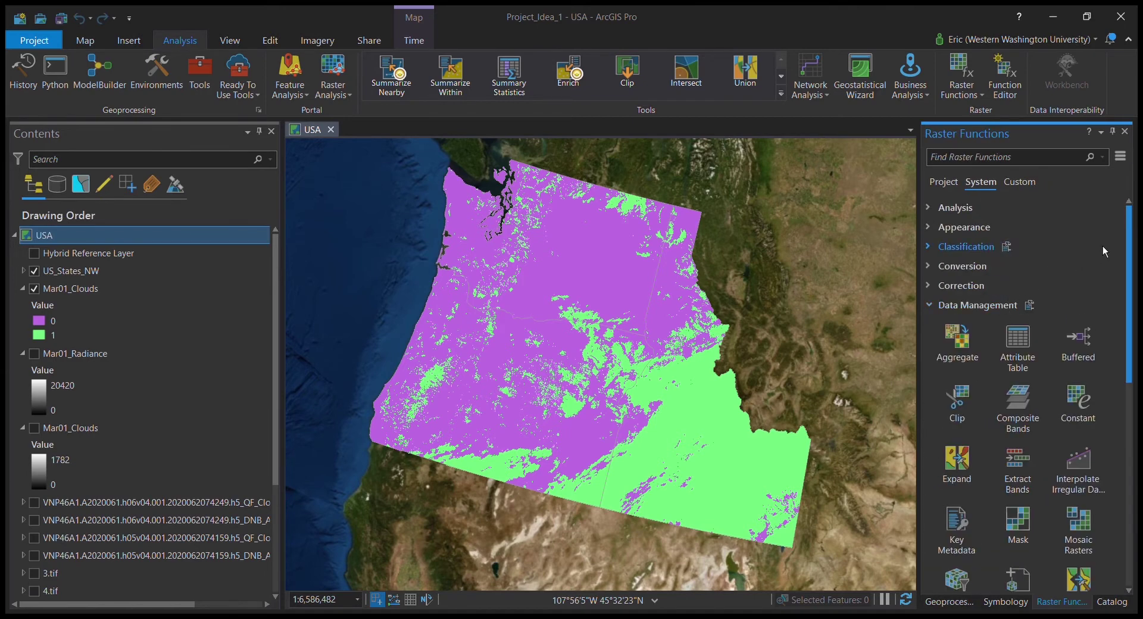
click(1036, 348)
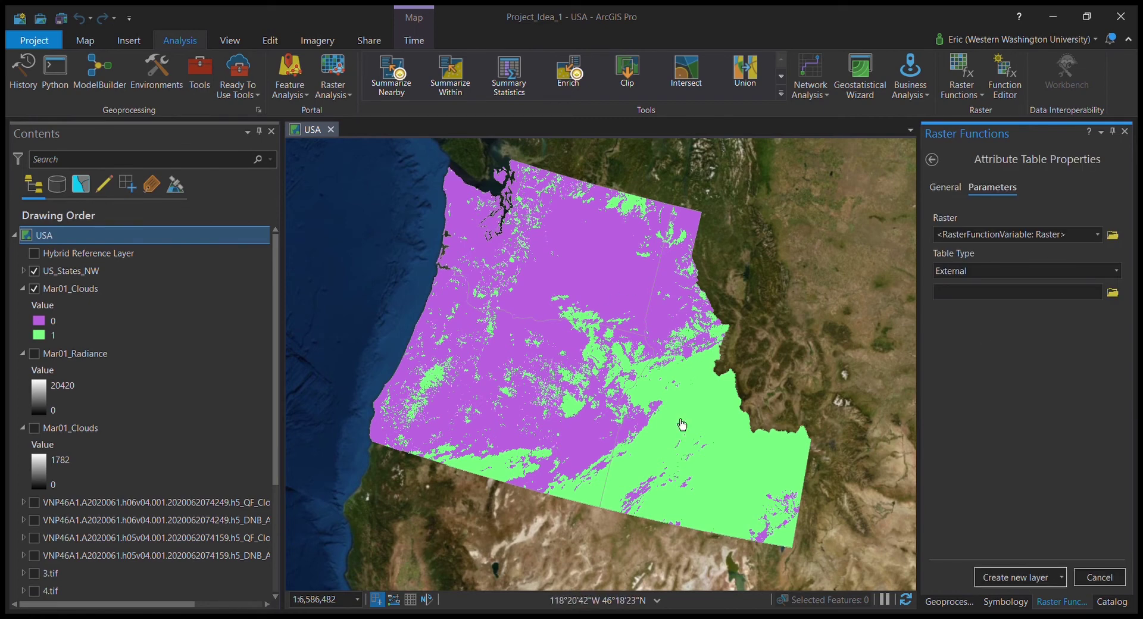
click(1101, 238)
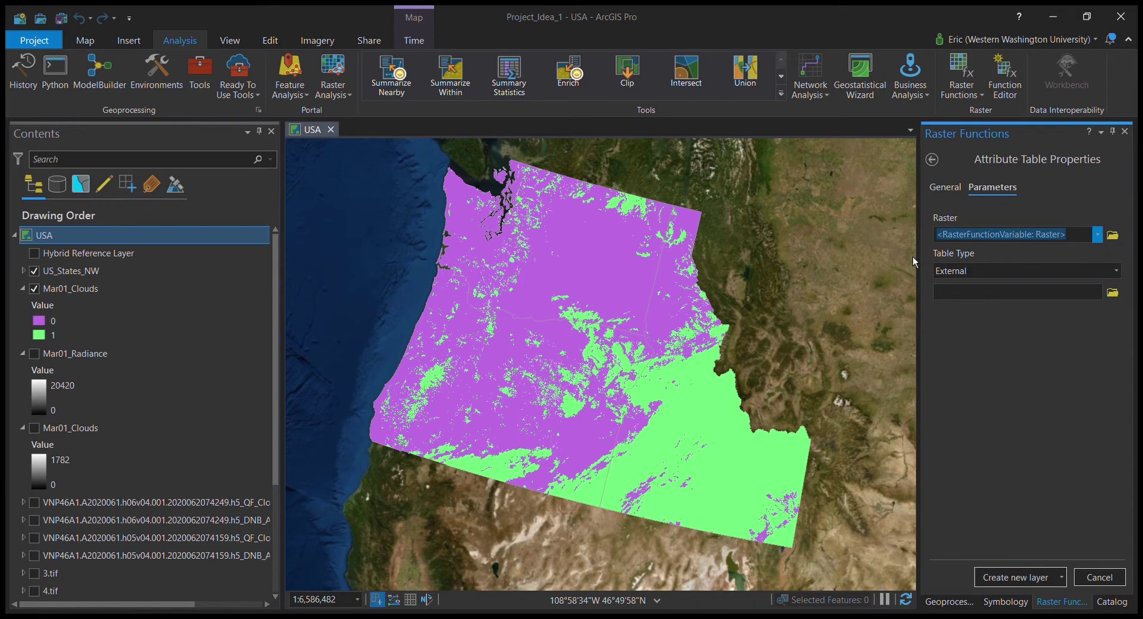
key(Down)
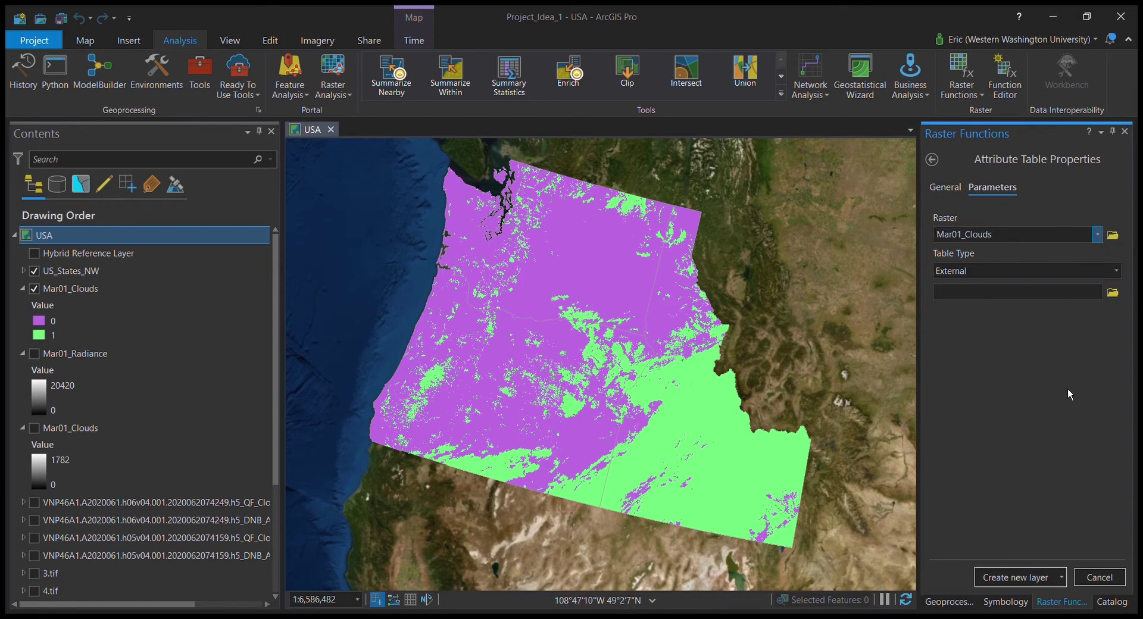
click(1030, 588)
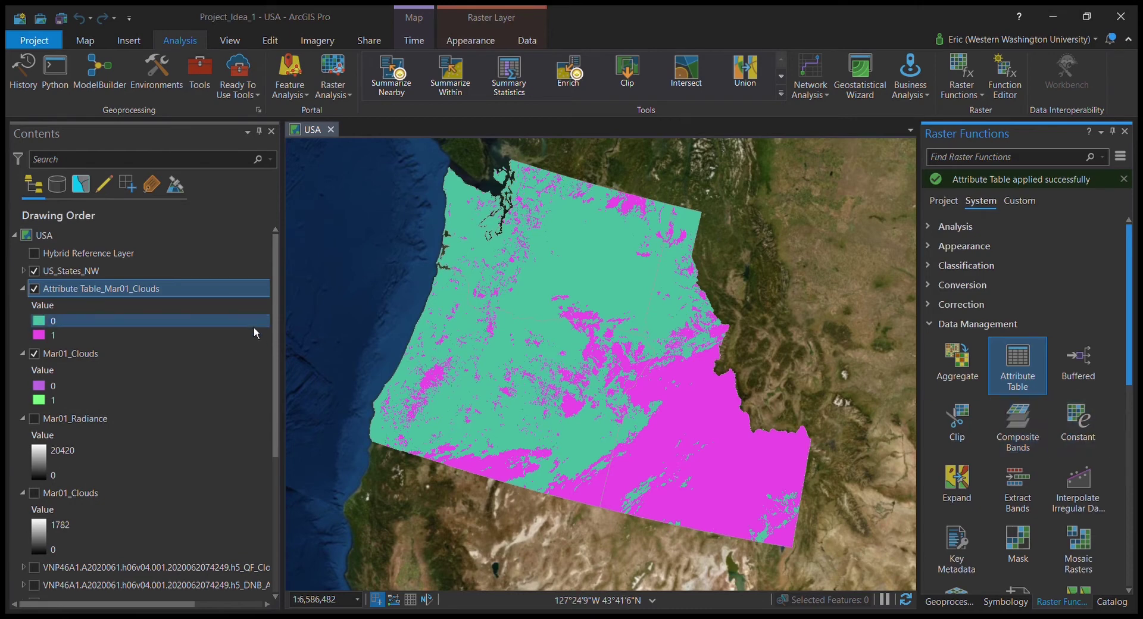
Open the Attribute Table_Mar01_Clouds table and widen Count to show 2687593 and 1551986
click(134, 294)
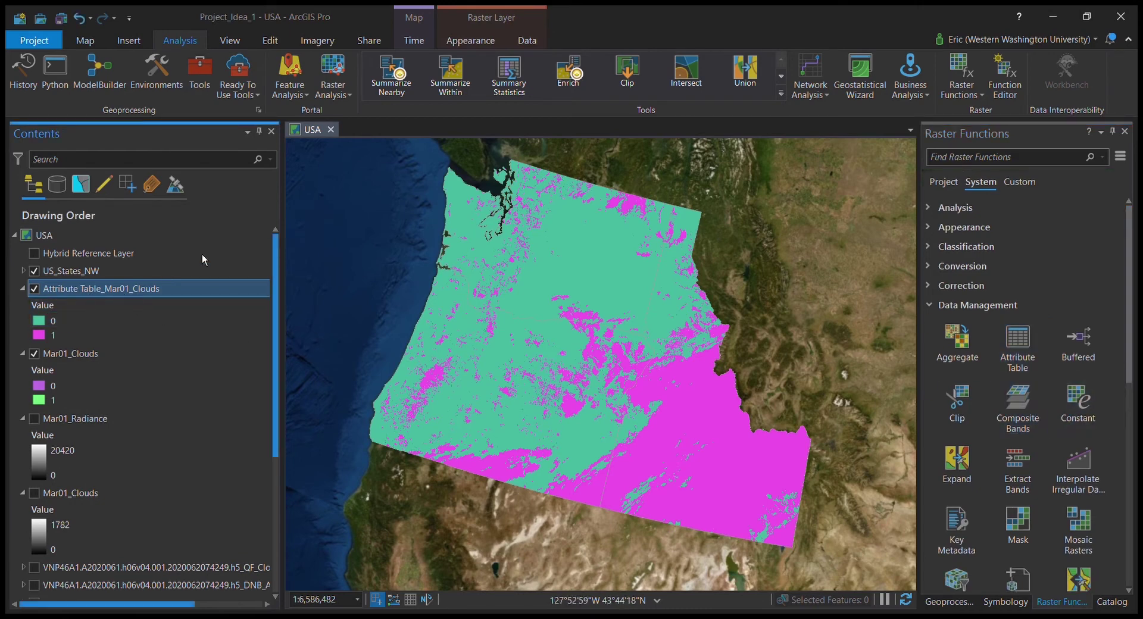
key(ctrl+t)
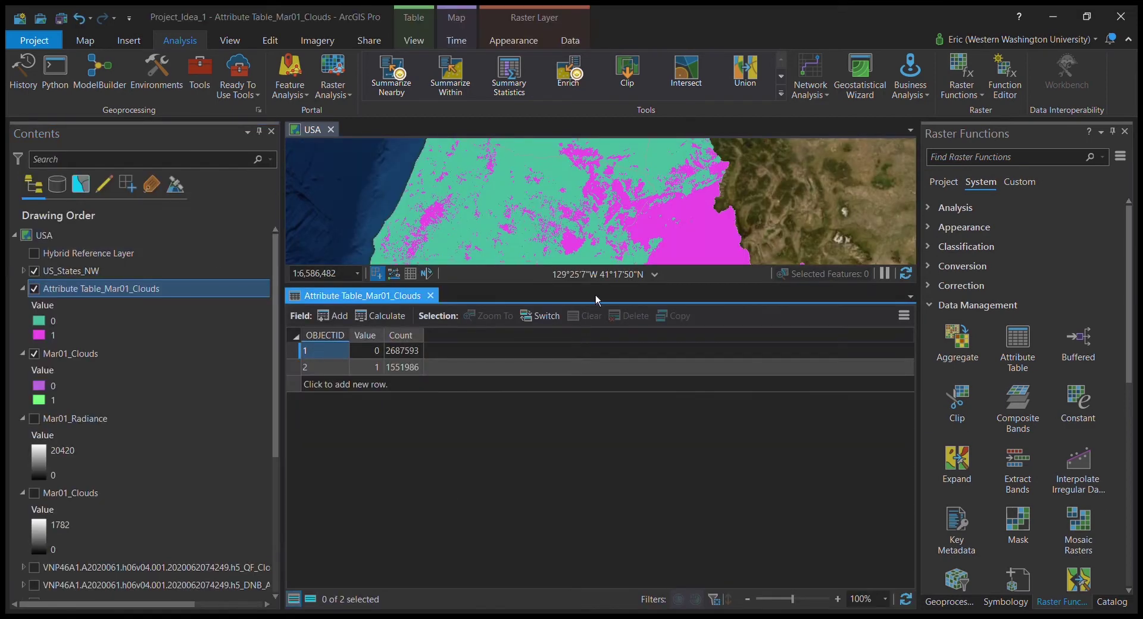
drag(596, 291, 605, 420)
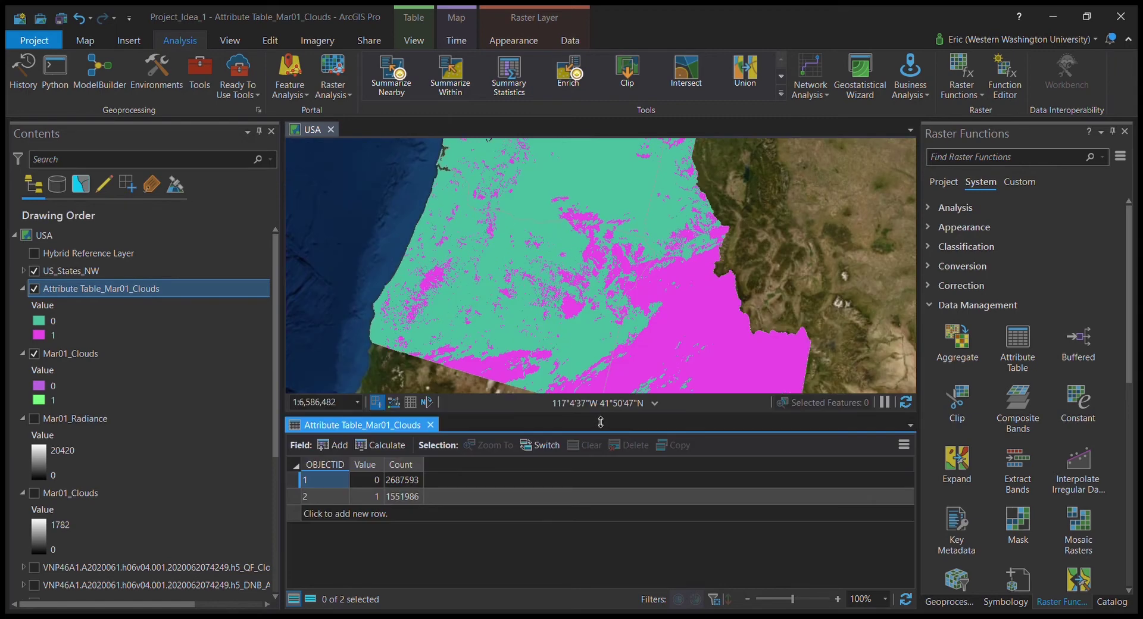
scroll(698, 350, down, 2)
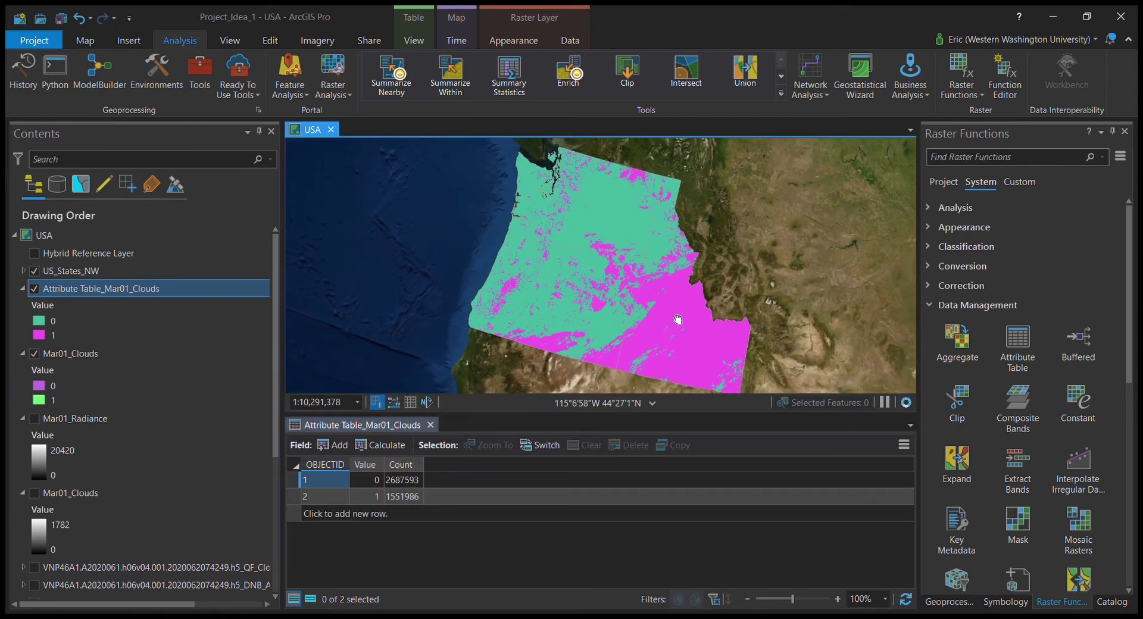
drag(423, 464, 435, 464)
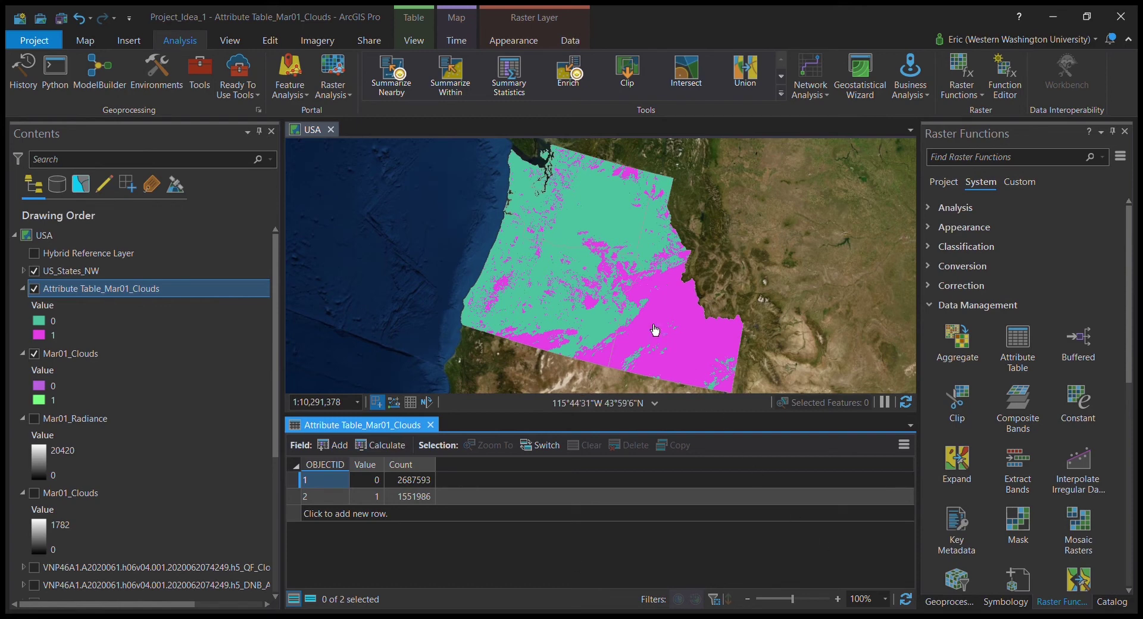
Delete the extra Mar01_Clouds layer, colour class 0 black and 1 white, and close the table
click(92, 359)
key(Delete)
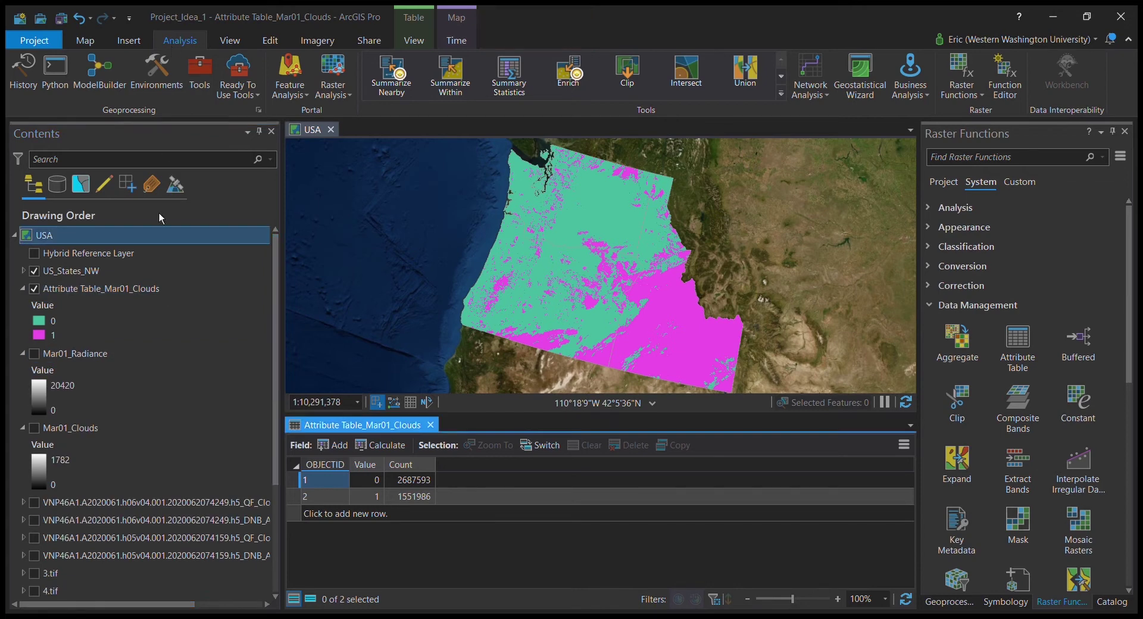
click(45, 326)
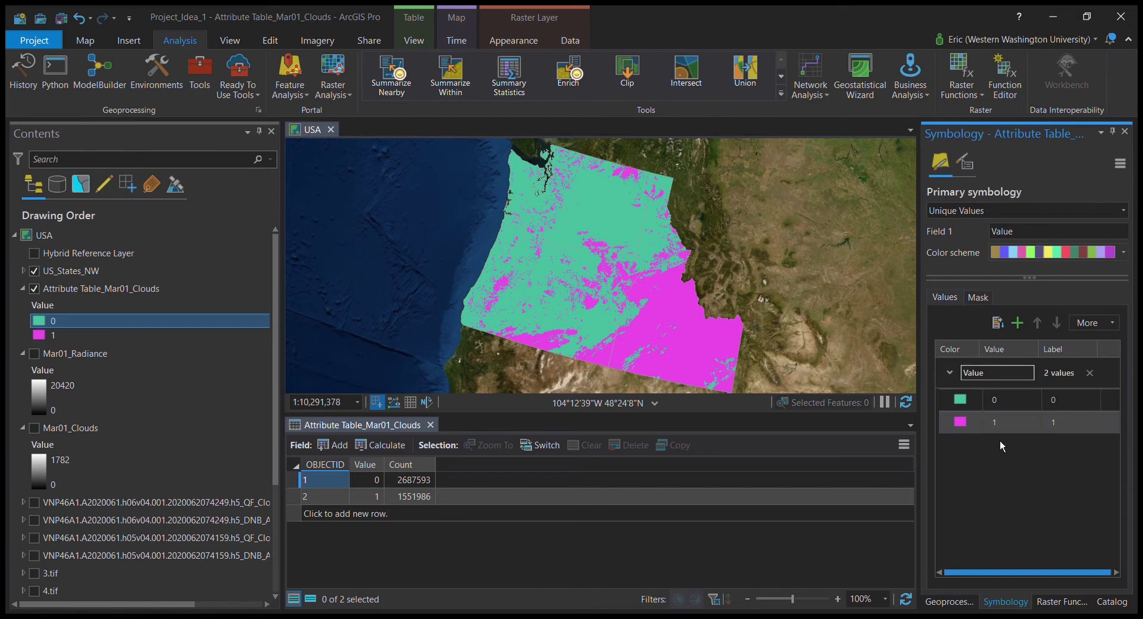
click(966, 405)
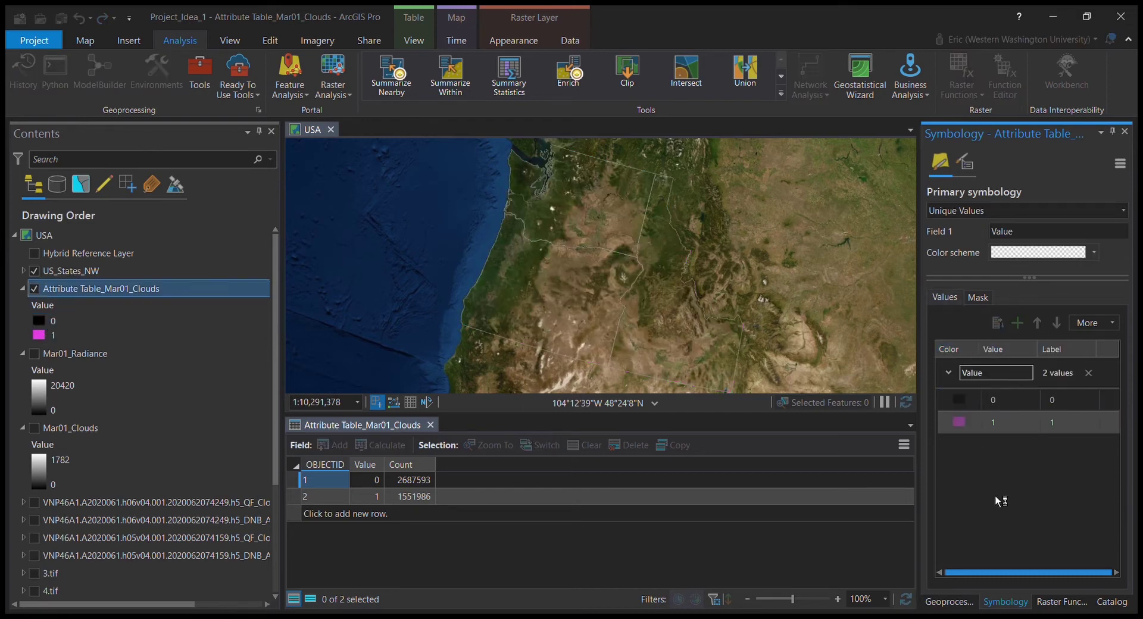
click(959, 427)
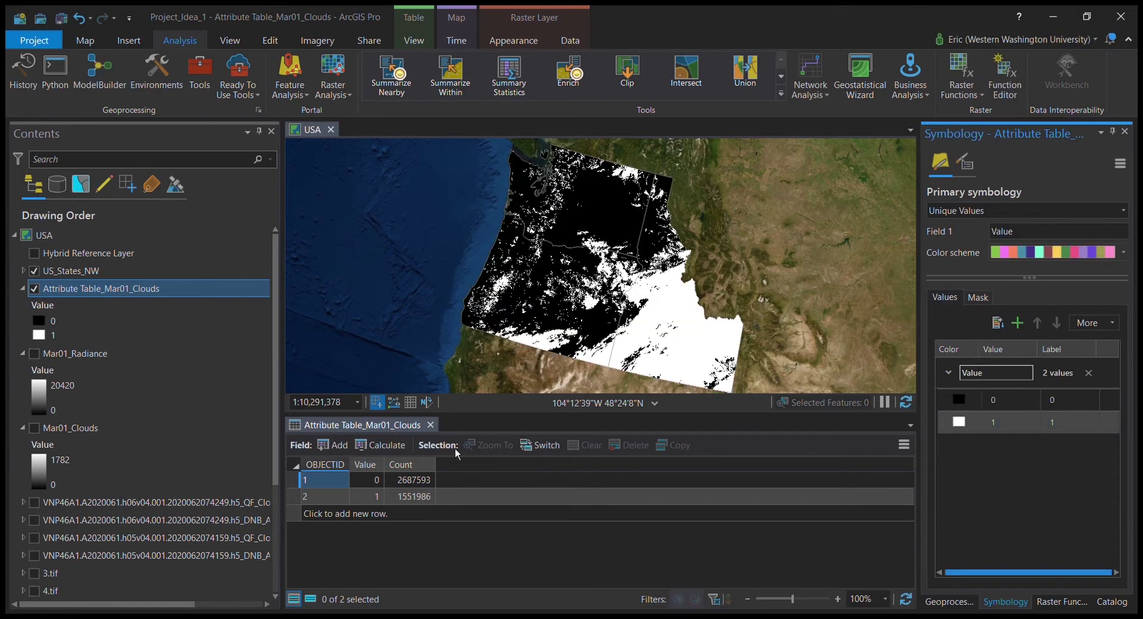
click(430, 425)
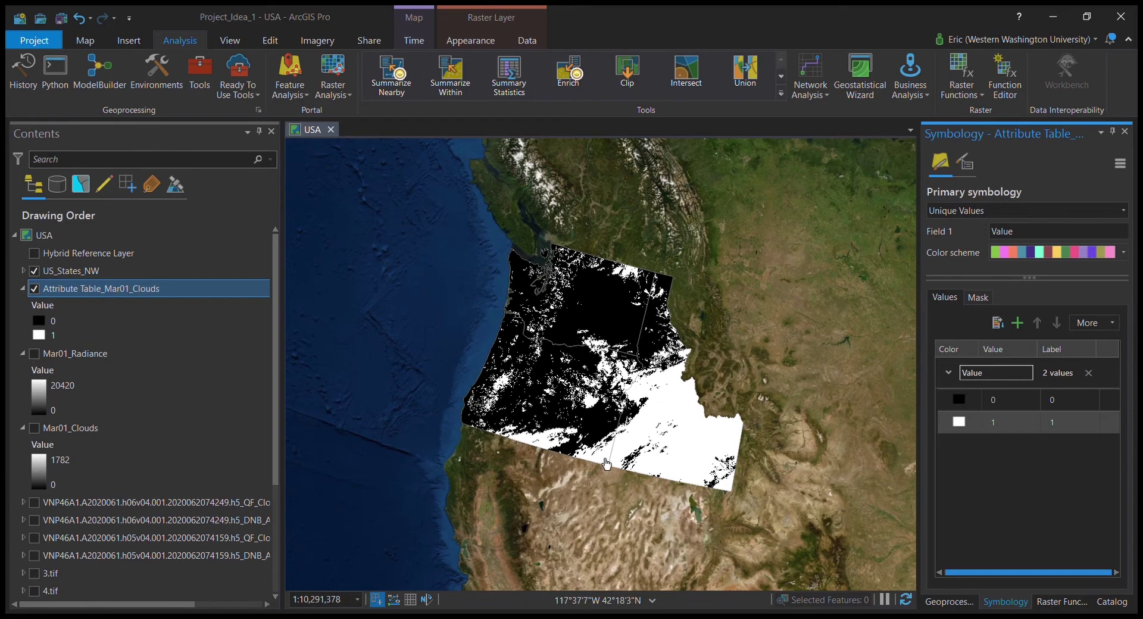
drag(618, 453, 573, 402)
Show the Mar01_Radiance raster and hide the black-and-white cloud layer
click(23, 288)
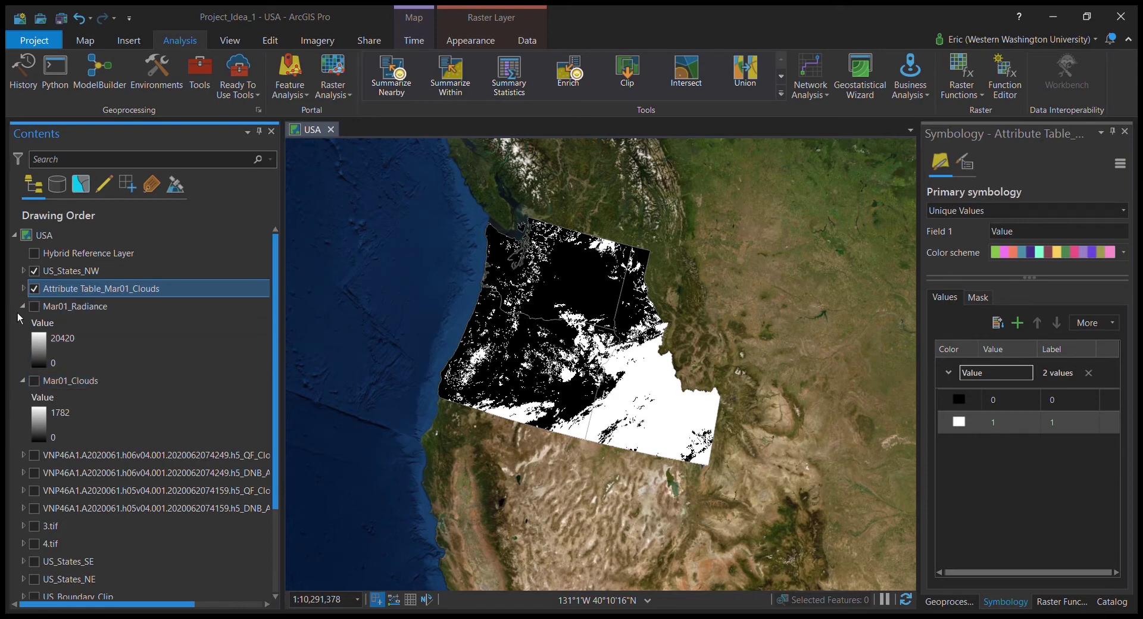
click(34, 306)
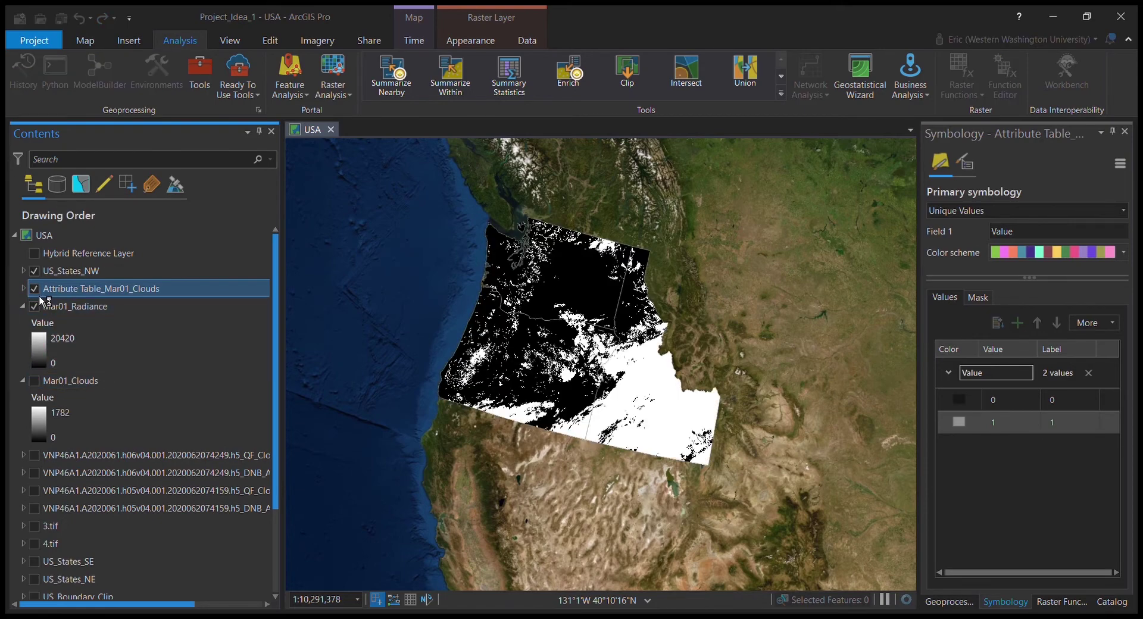
click(35, 289)
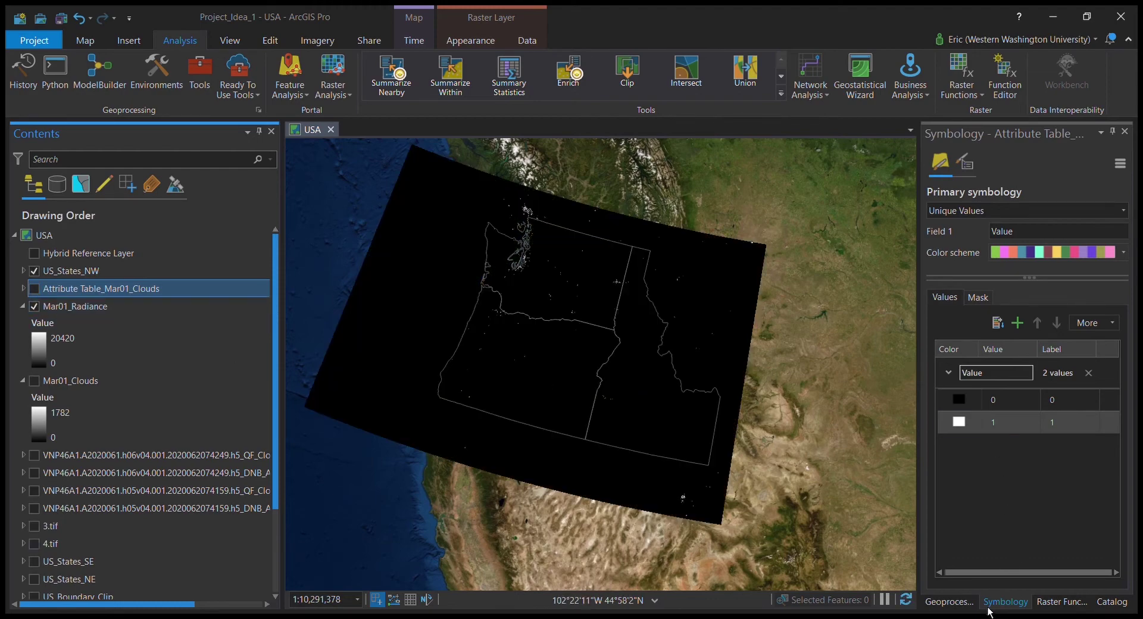
Open the Clip Raster tool under Raster > Raster Processing
click(948, 601)
scroll(1007, 309, up, 3)
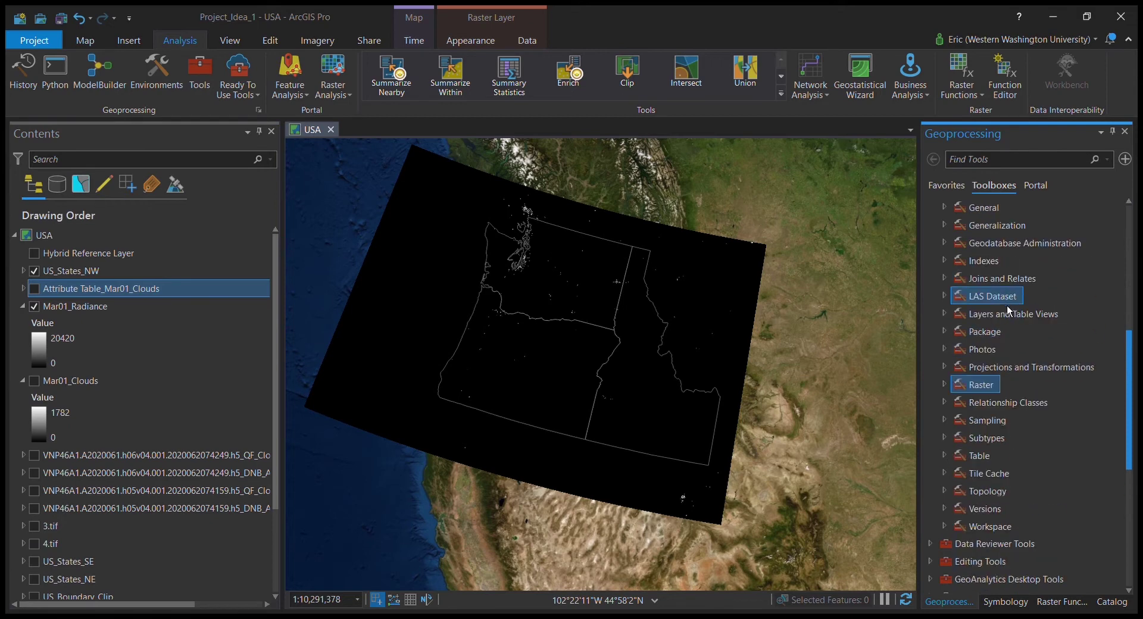
double_click(959, 386)
scroll(988, 385, down, 1)
double_click(969, 421)
scroll(968, 422, down, 1)
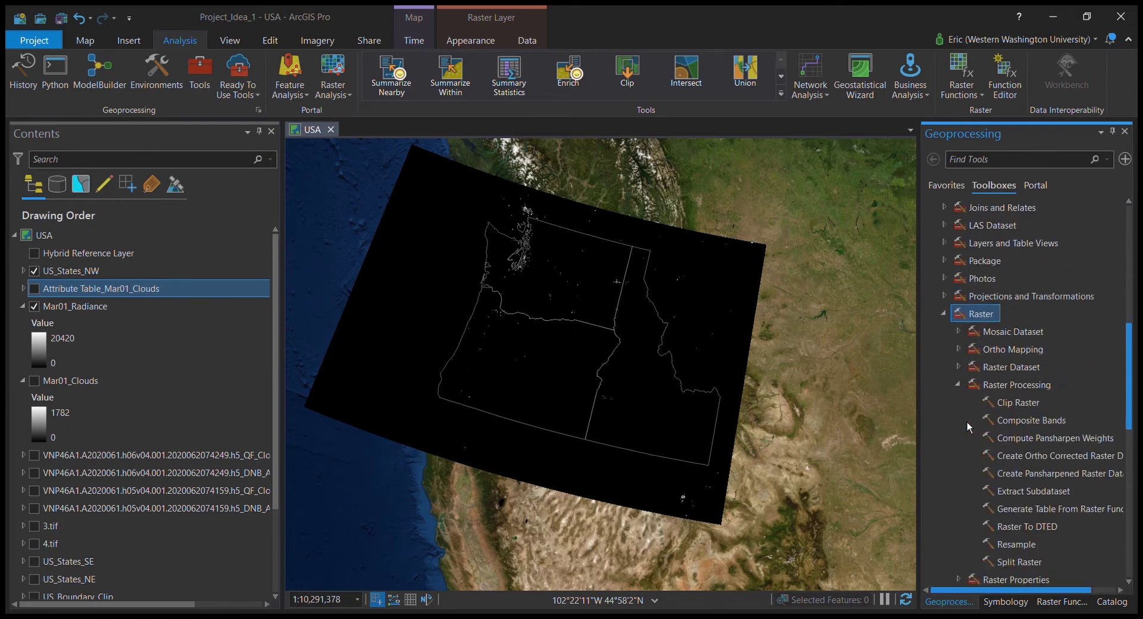
click(1040, 407)
double_click(1041, 408)
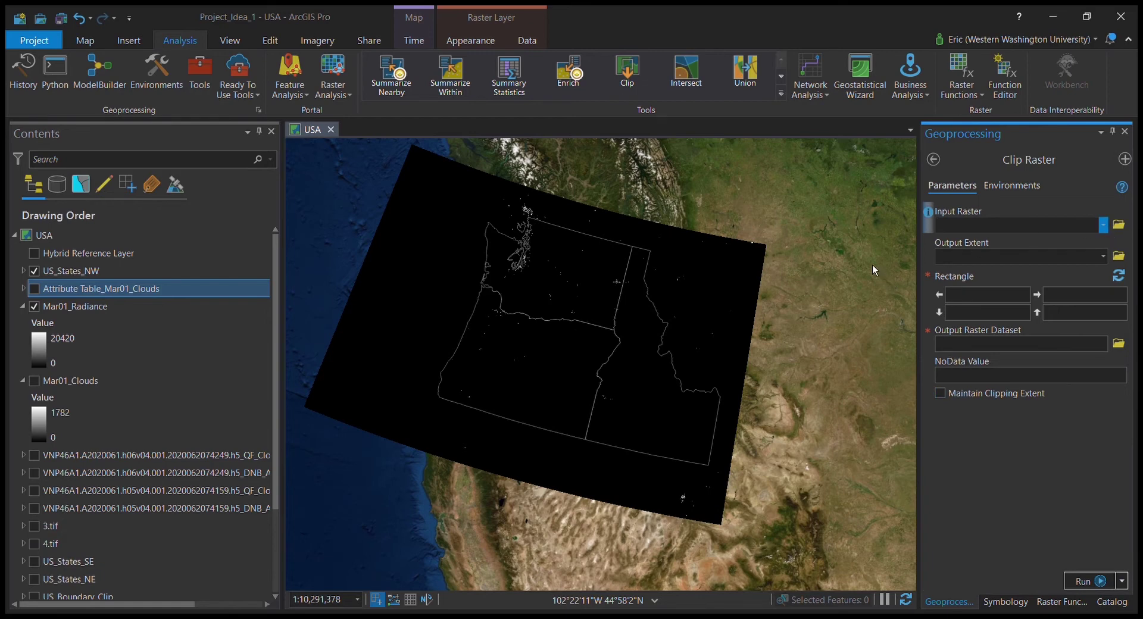
Clip Mar01_Radiance to the US_States_NW geometry as Mar01_Radiance, then hide the unclipped original
key(Down)
click(1011, 256)
key(Down)
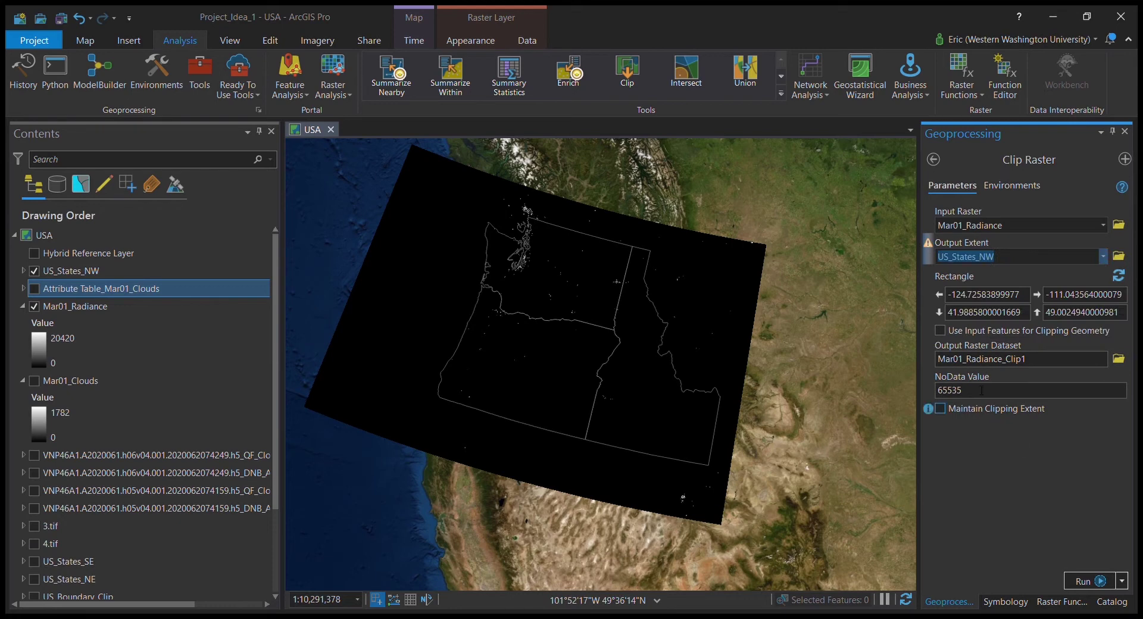
click(946, 331)
click(940, 408)
drag(1082, 358, 1104, 359)
key(BackSpace)
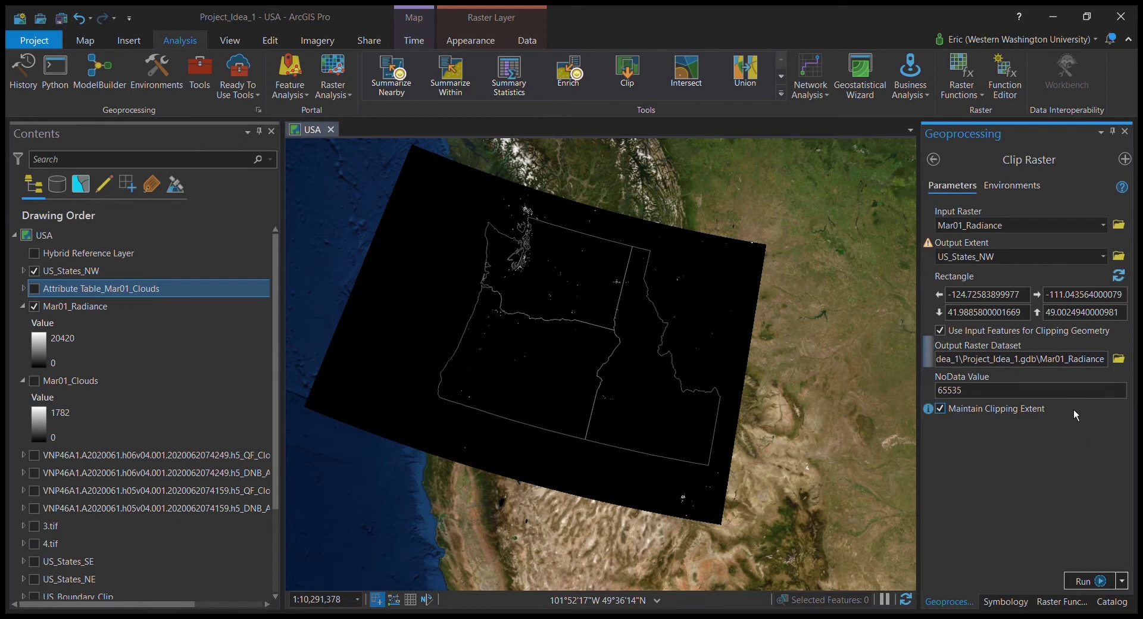
click(1083, 577)
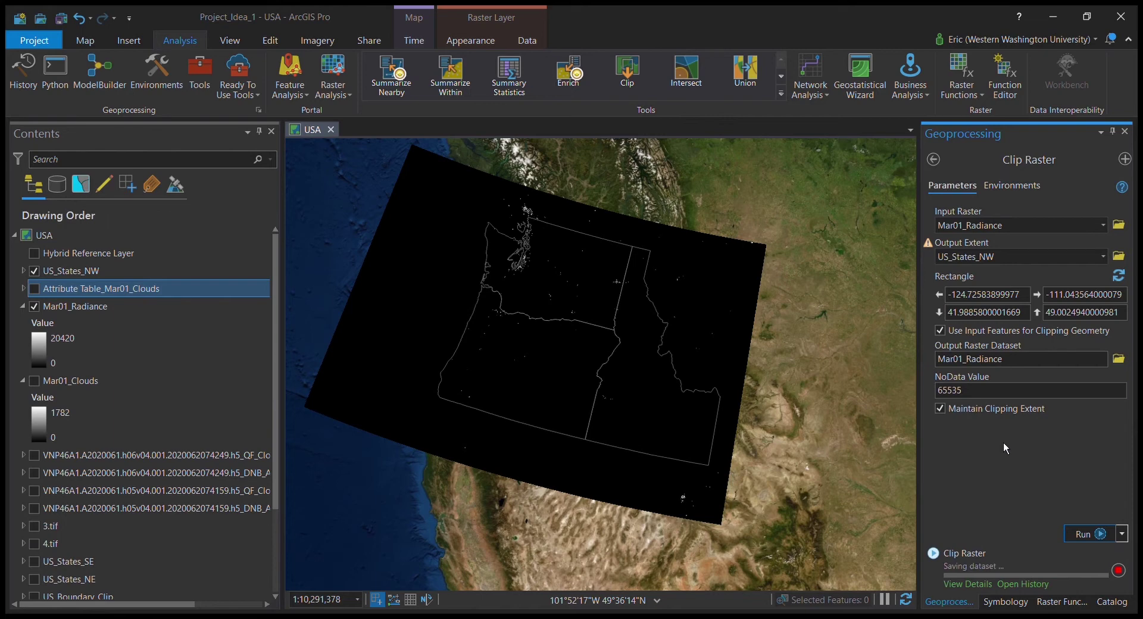
click(34, 381)
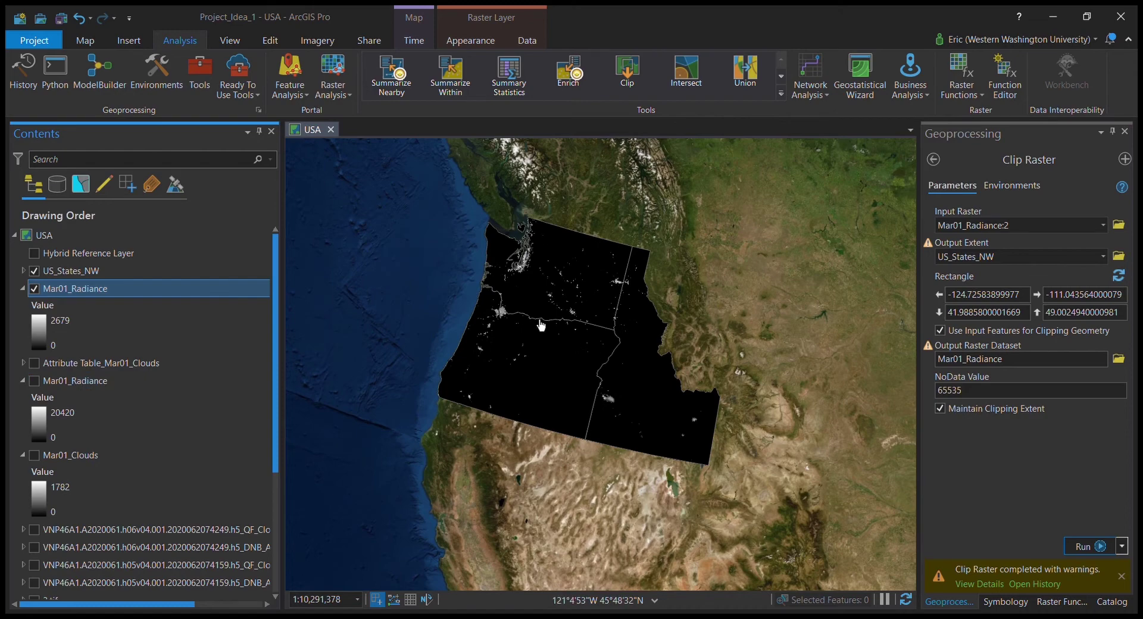
Run Build Raster Attribute Table from the Raster Properties toolset on the clipped Mar01_Radiance
scroll(539, 338, up, 1)
scroll(540, 337, up, 1)
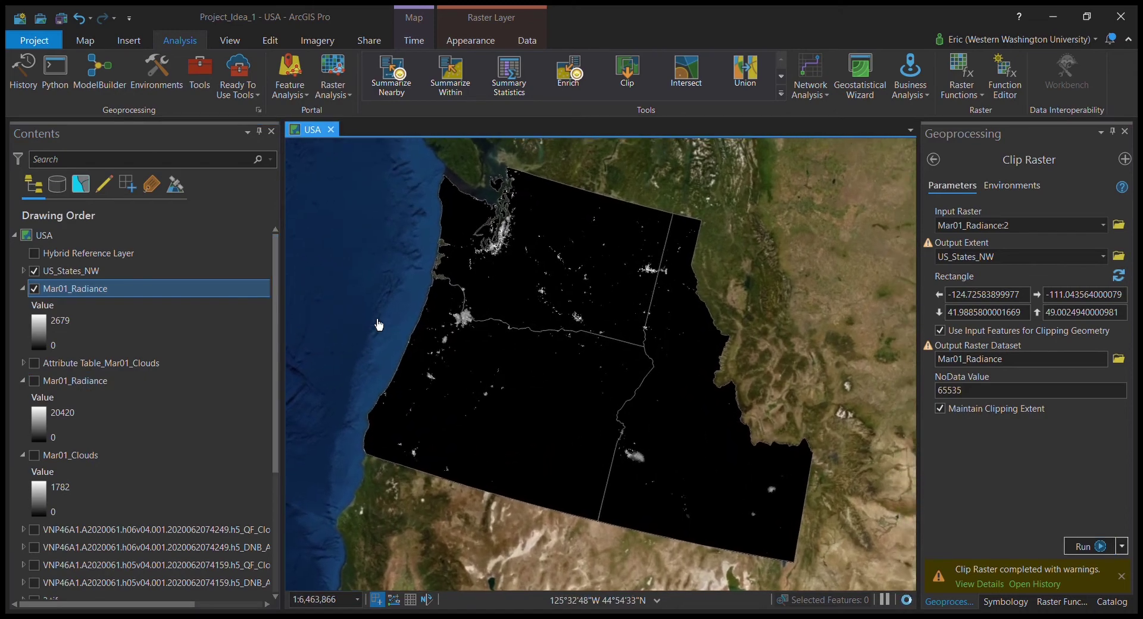
click(933, 159)
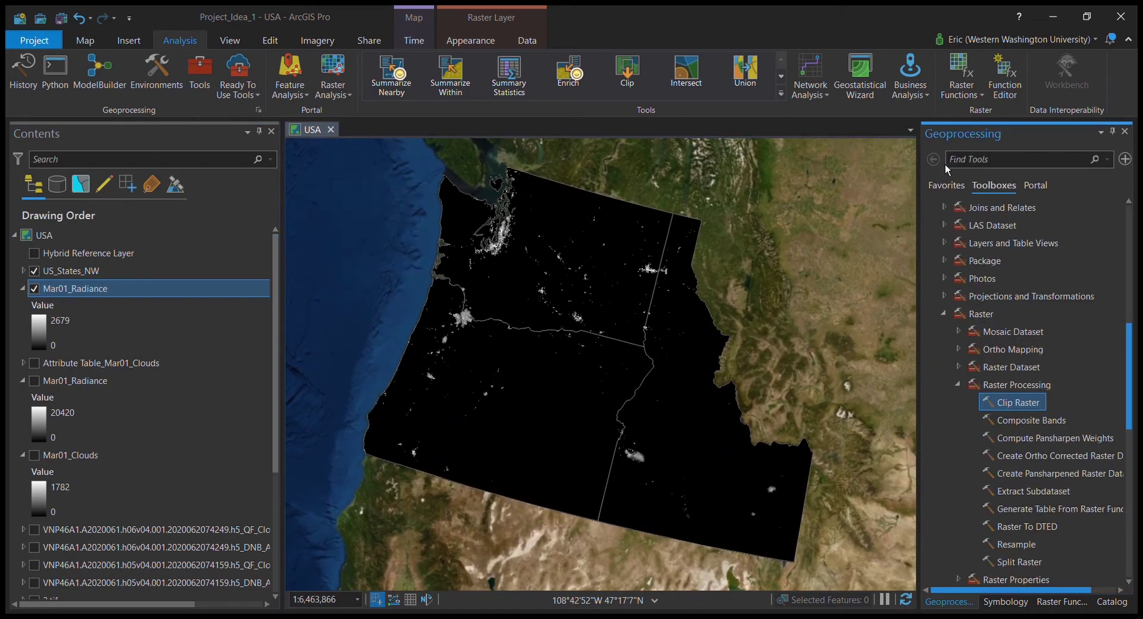
click(963, 391)
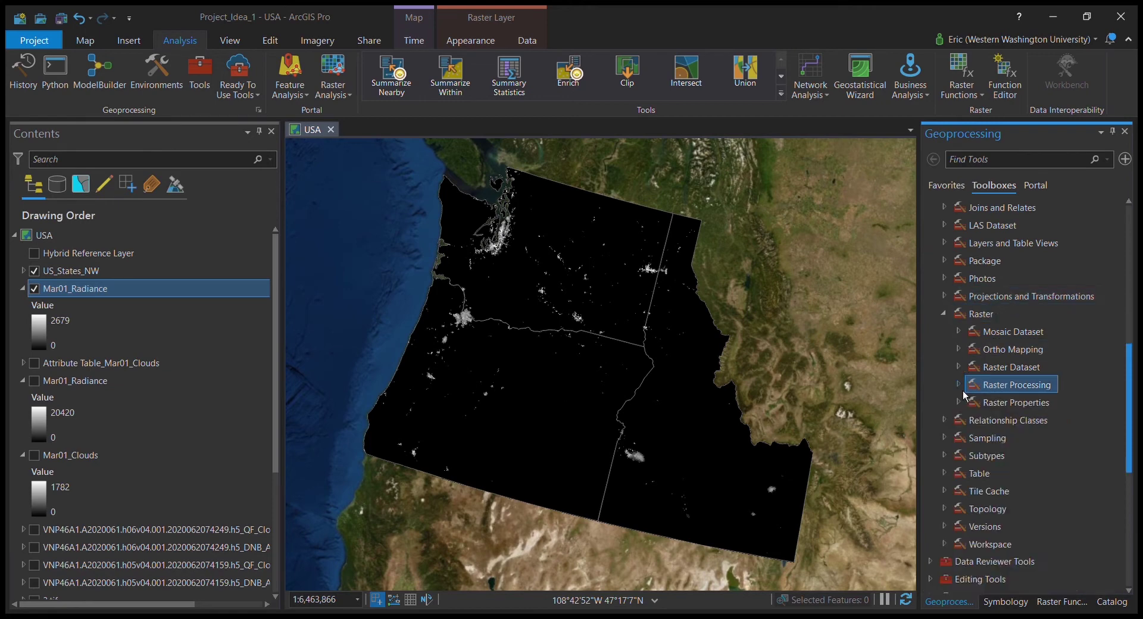
click(966, 406)
scroll(967, 409, down, 2)
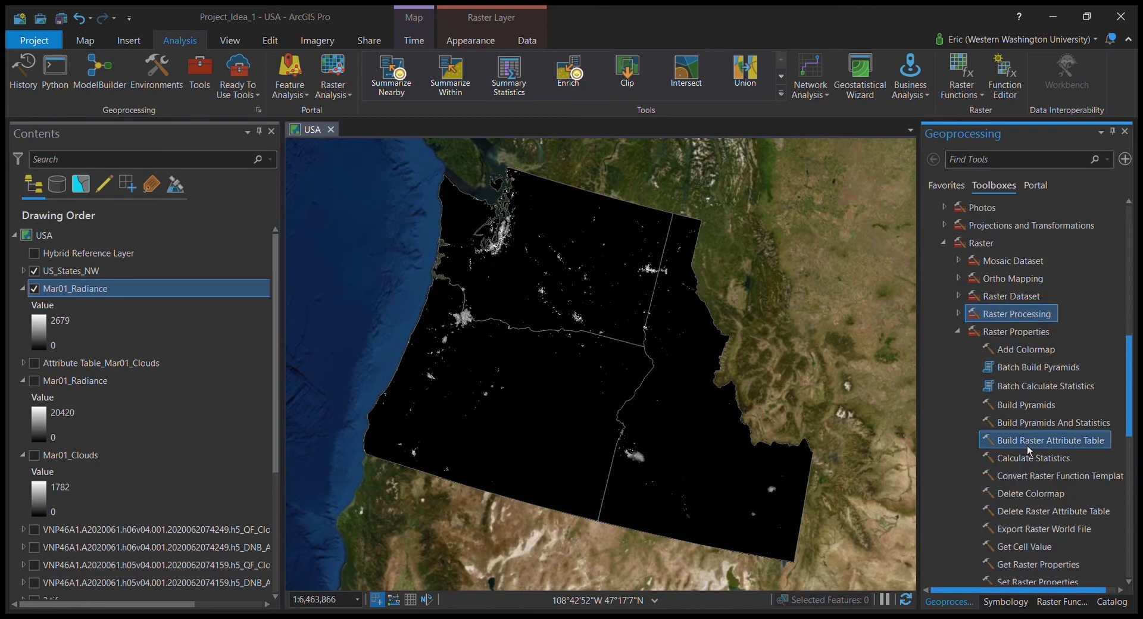
click(1032, 451)
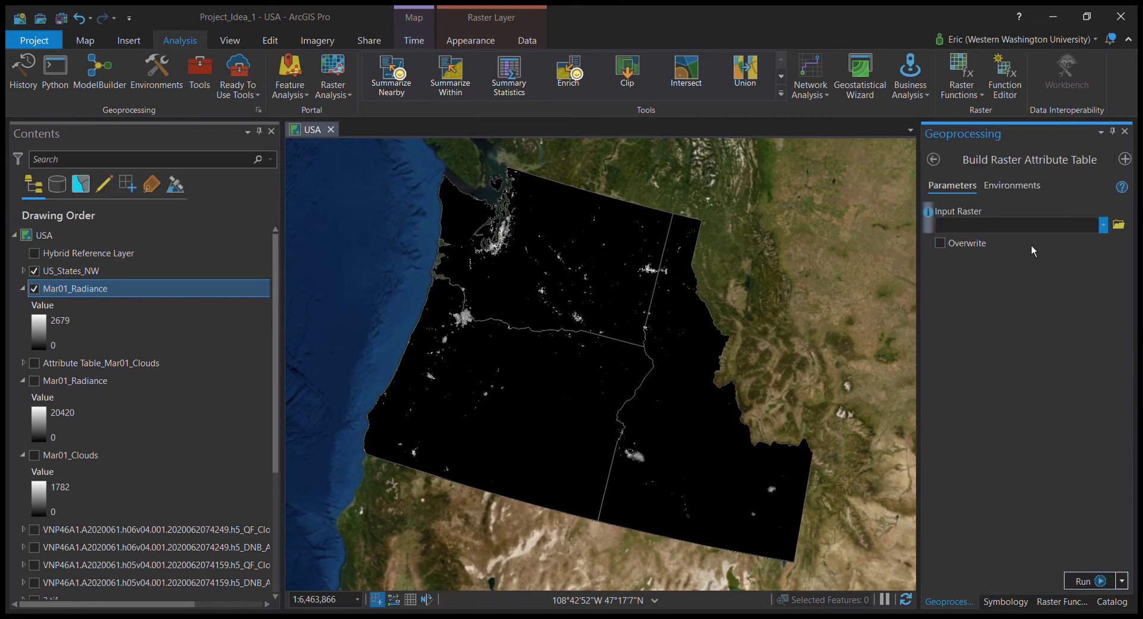
click(1083, 581)
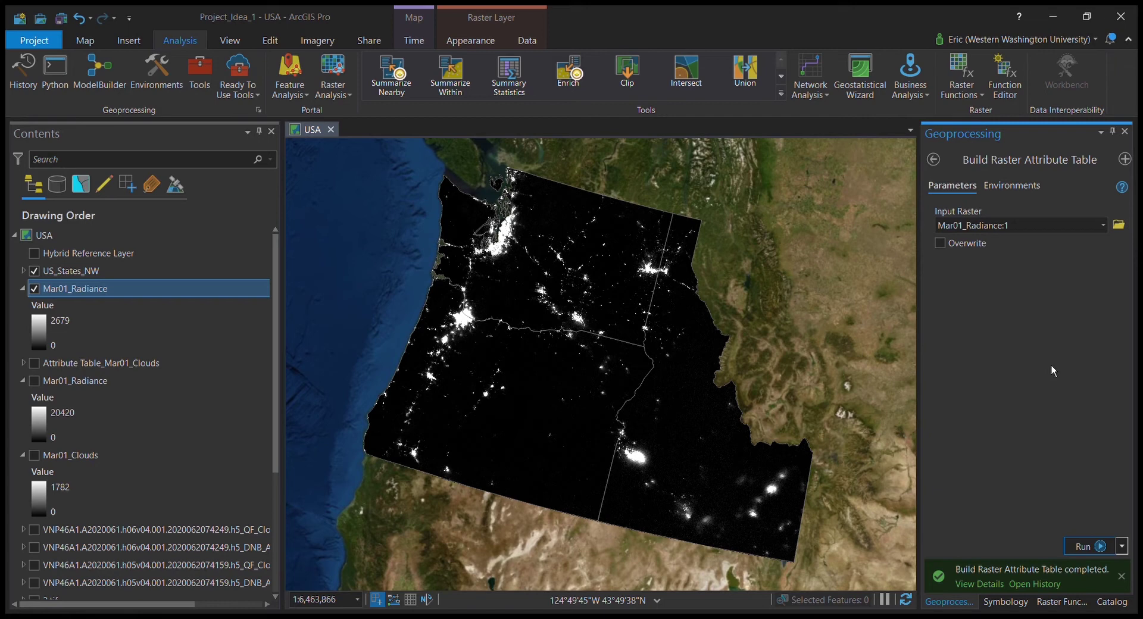
Create an Attribute Table layer from Mar01_Radiance and open its 808-row value-count table
click(1061, 601)
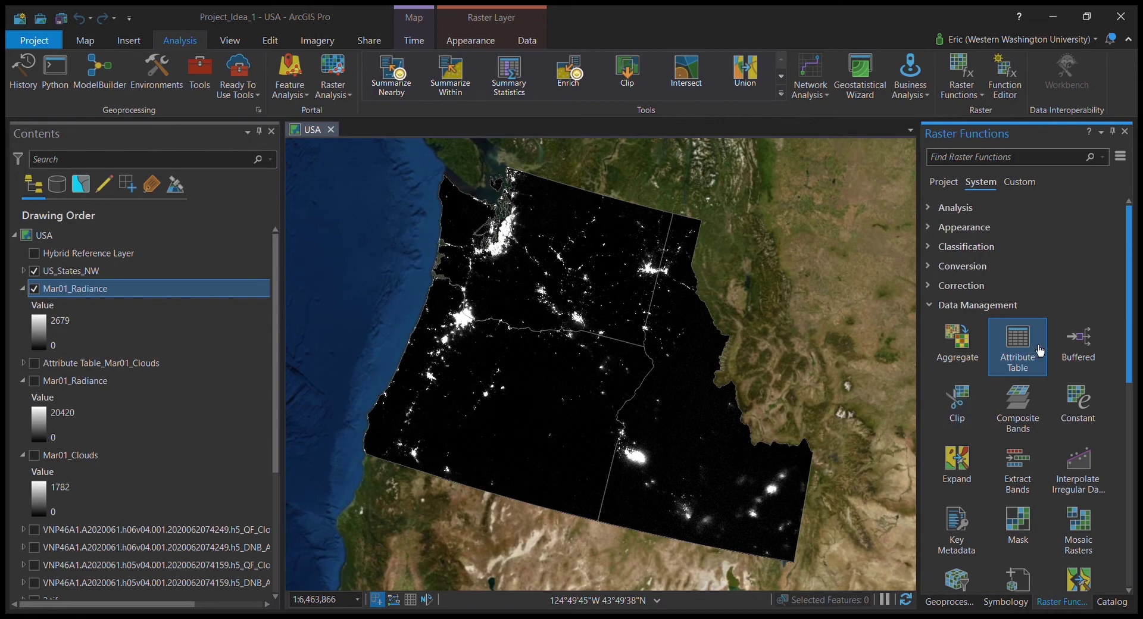
click(1041, 349)
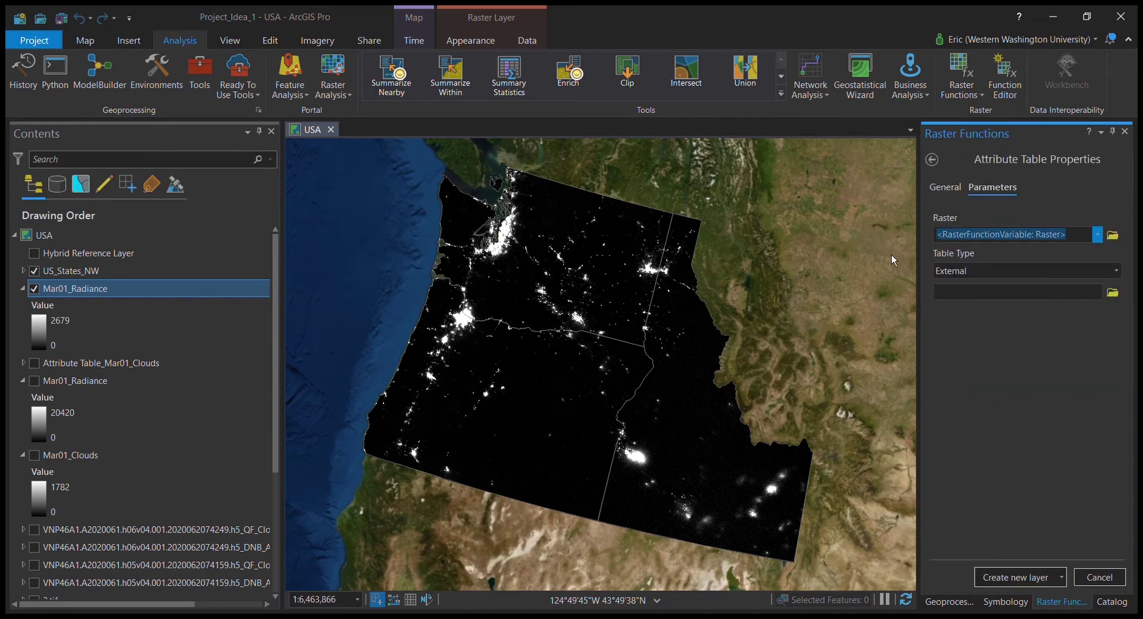
key(Down)
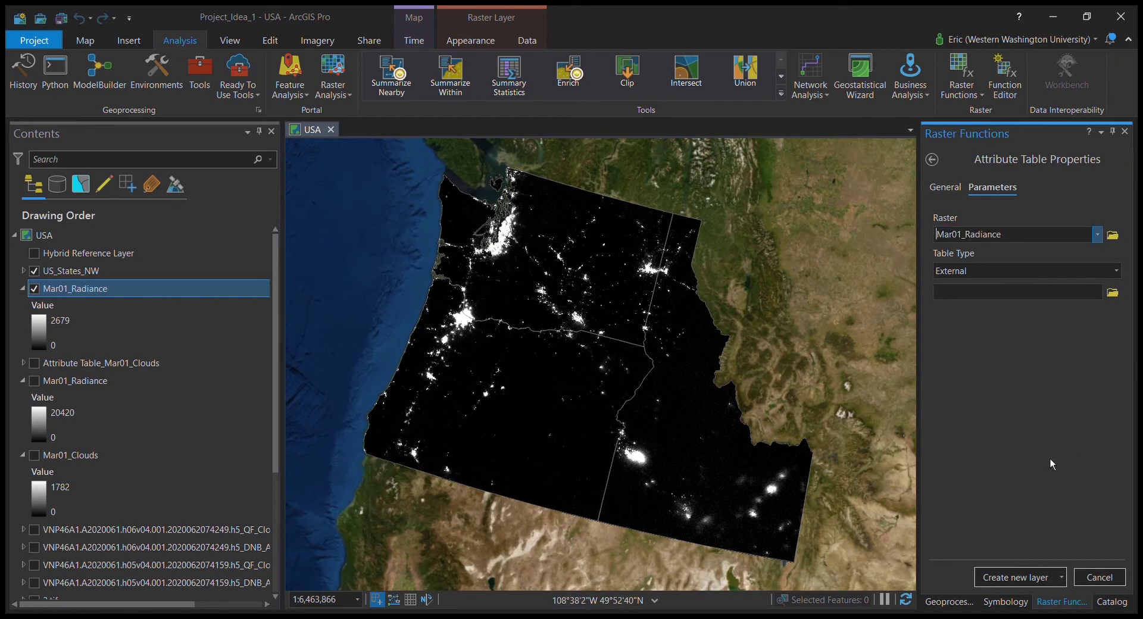
click(1019, 579)
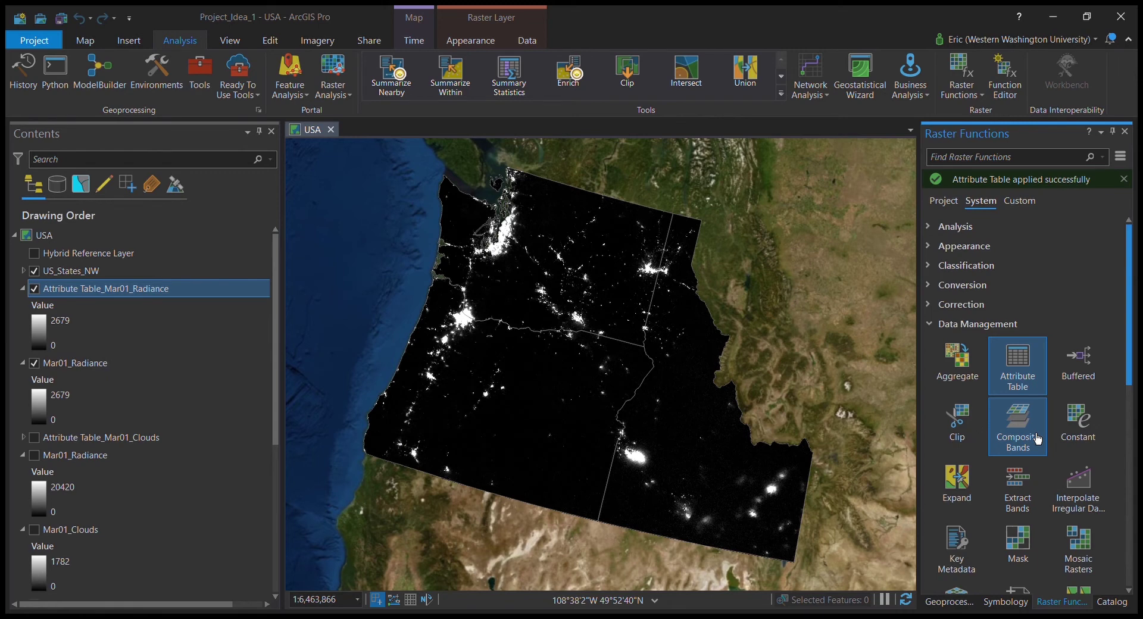
click(159, 290)
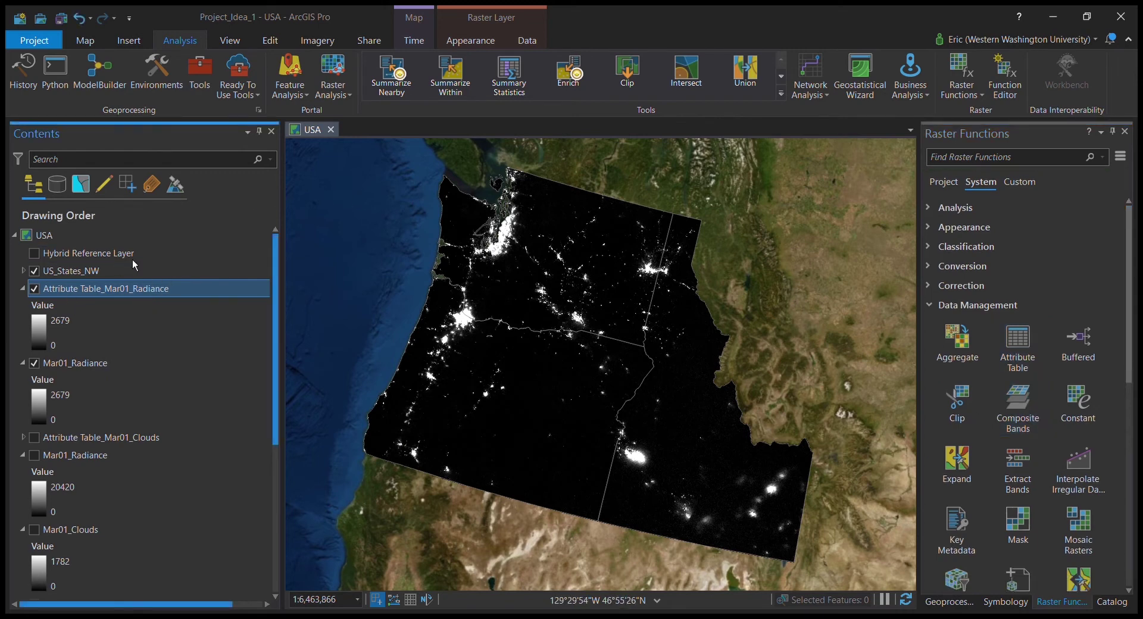
key(ctrl+t)
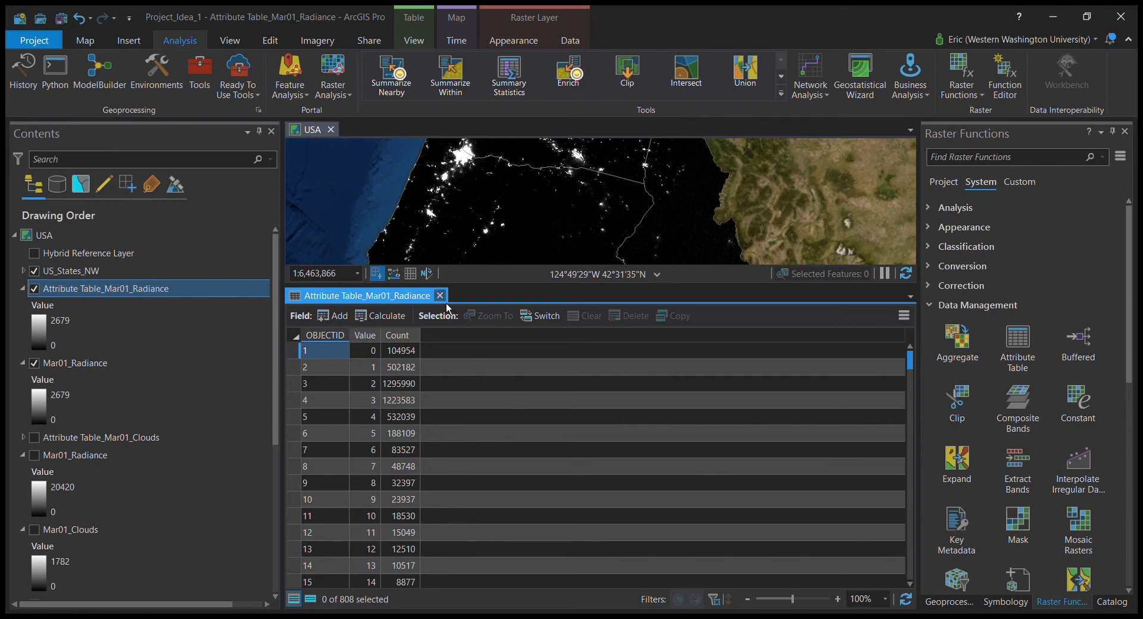
Delete both Mar01_Radiance layers and Mar01_Clouds from Contents, then close the radiance attribute table
ctrl+click(81, 366)
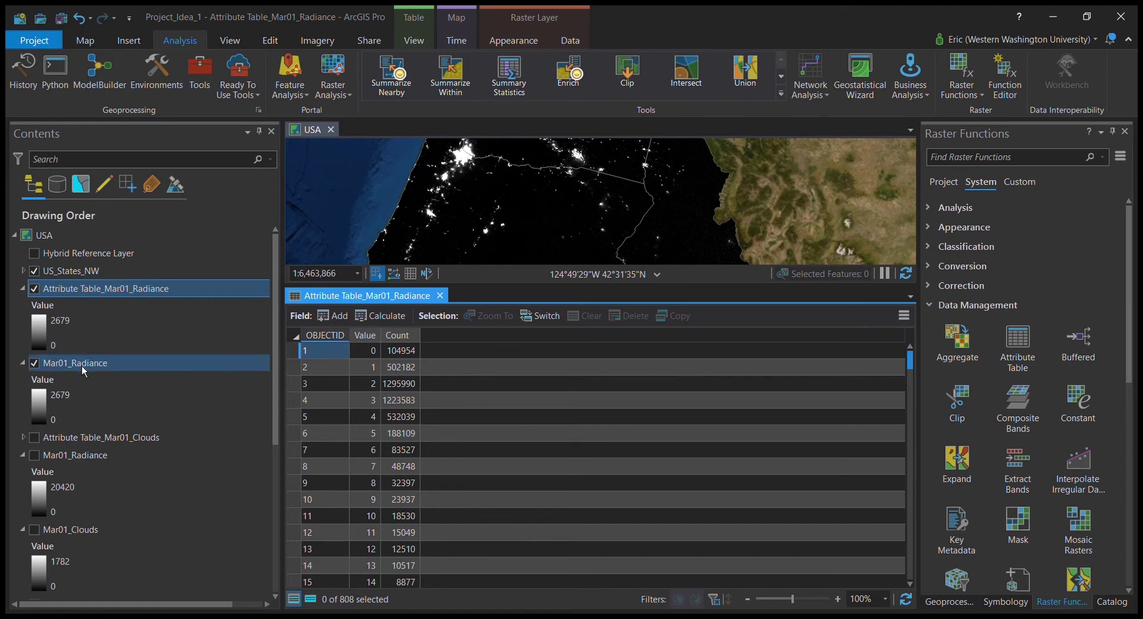
click(113, 367)
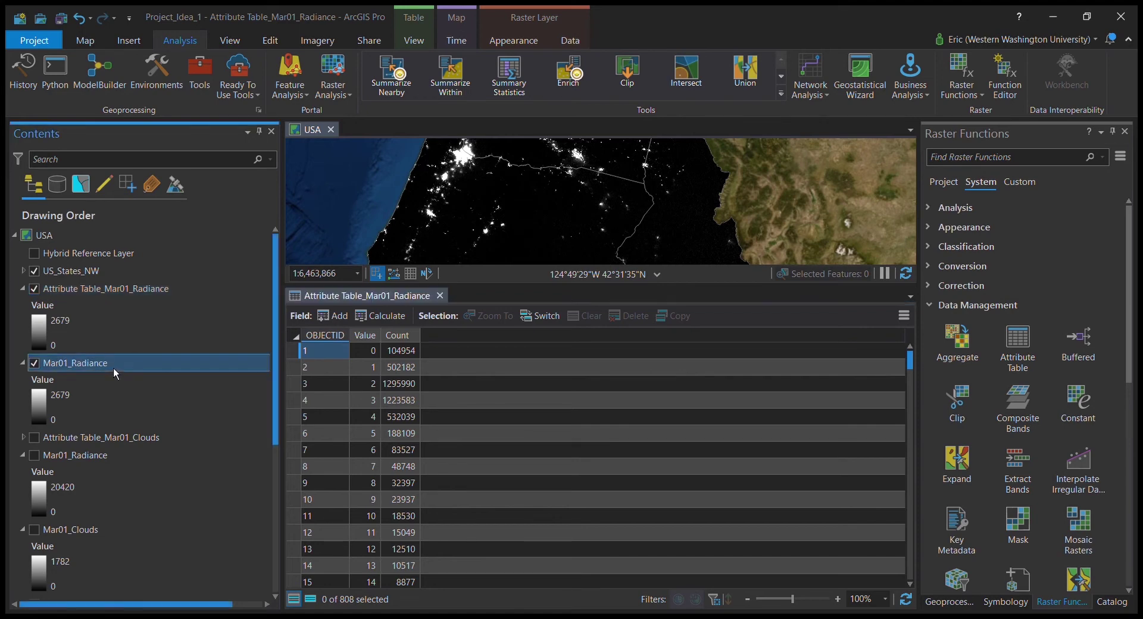
key(Delete)
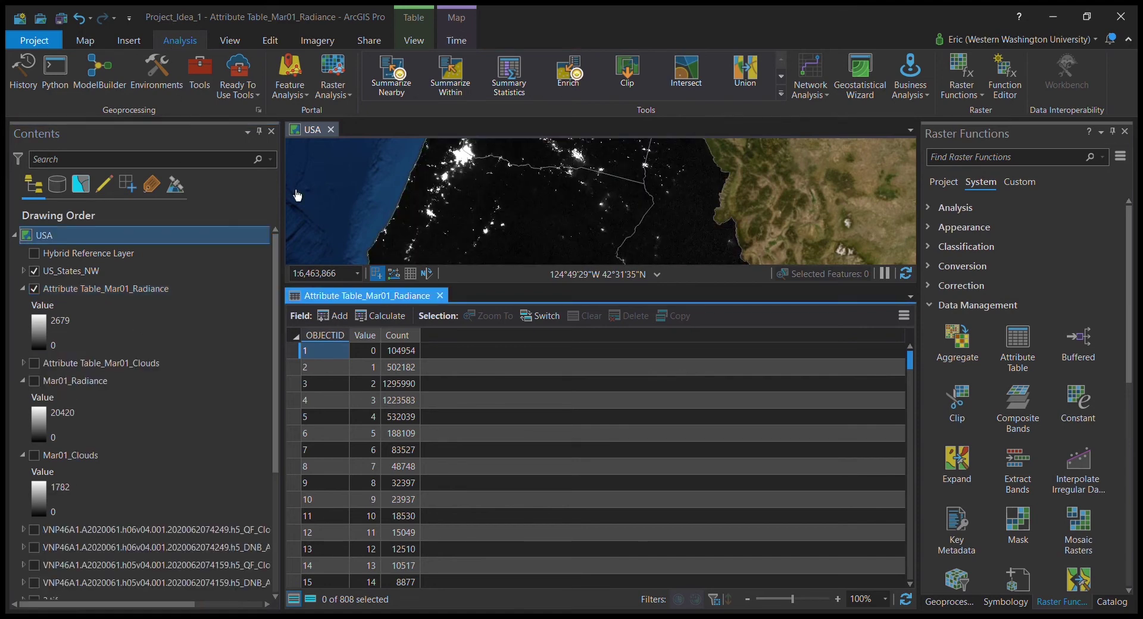
click(116, 382)
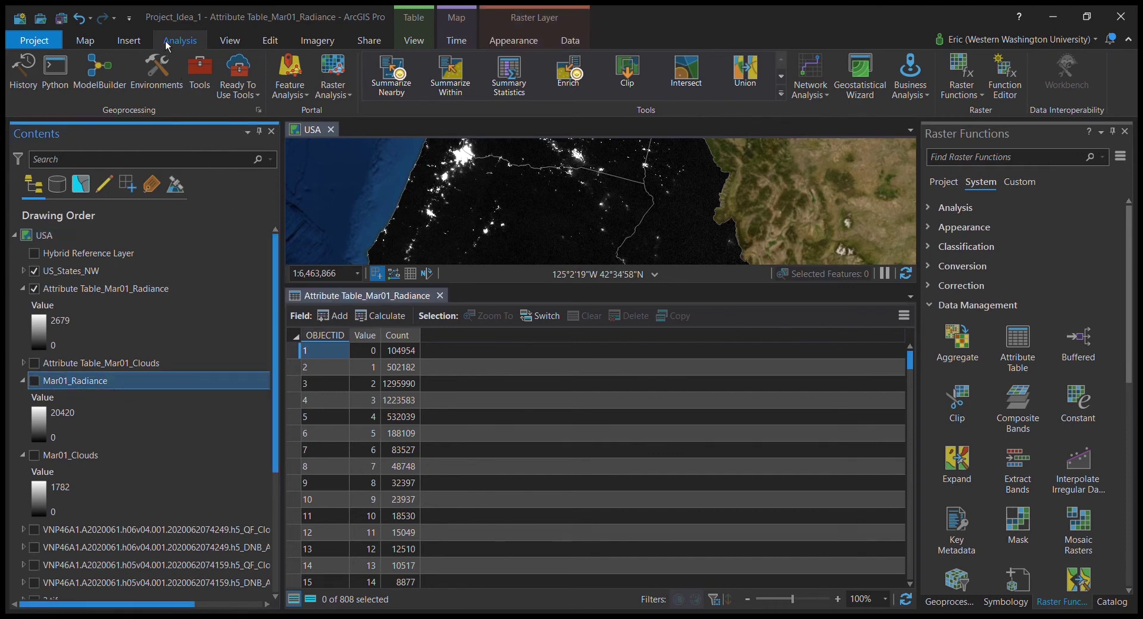
key(Delete)
click(128, 385)
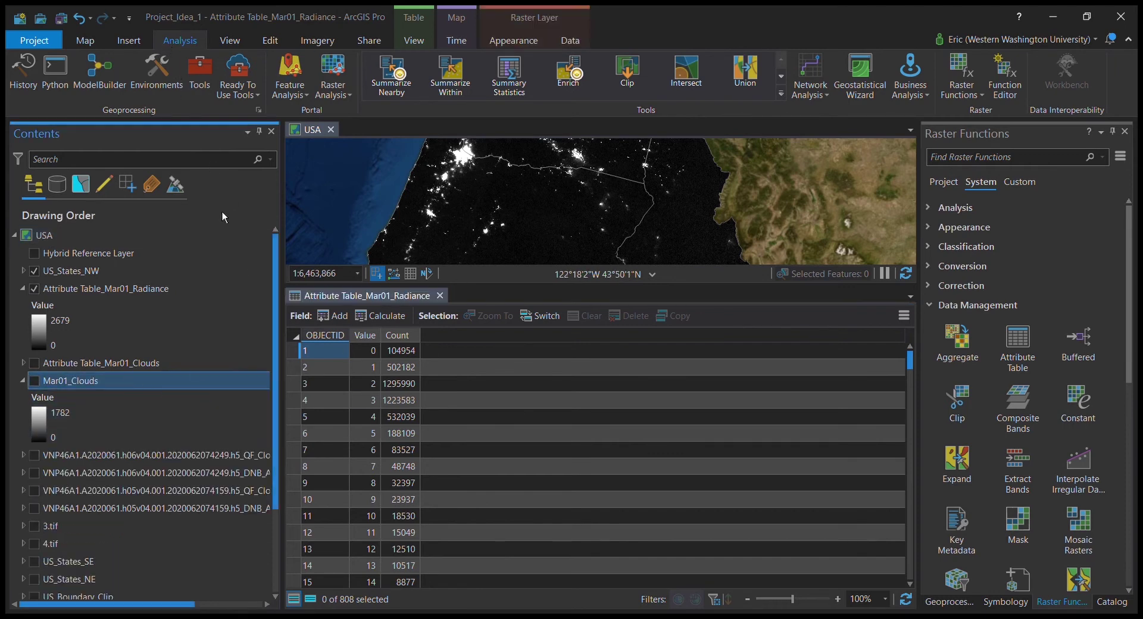
key(Delete)
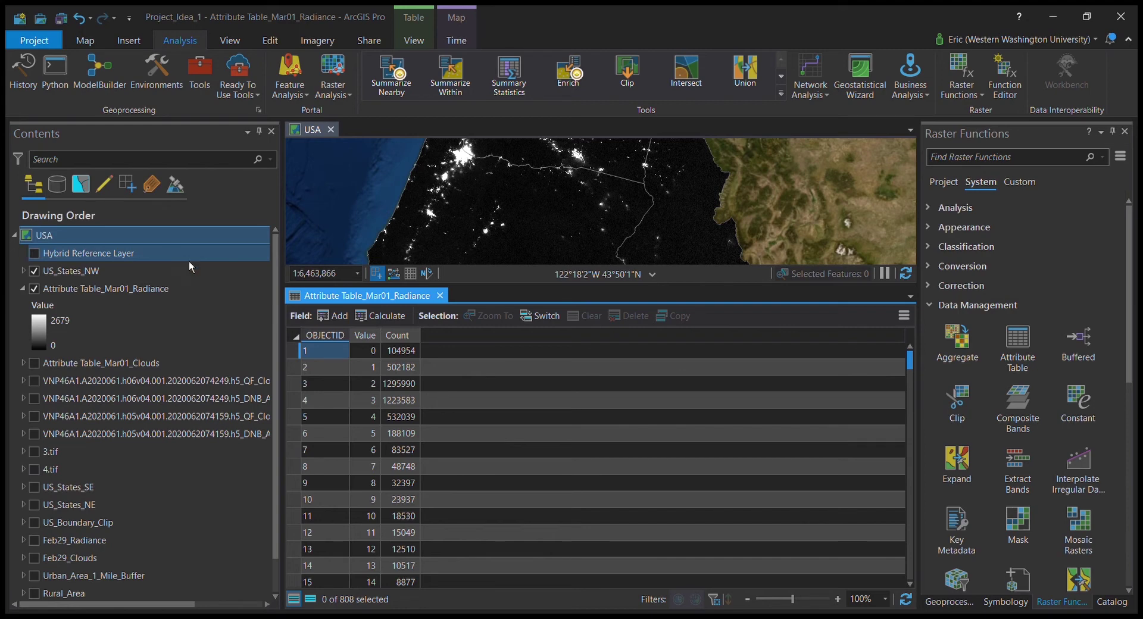
click(439, 295)
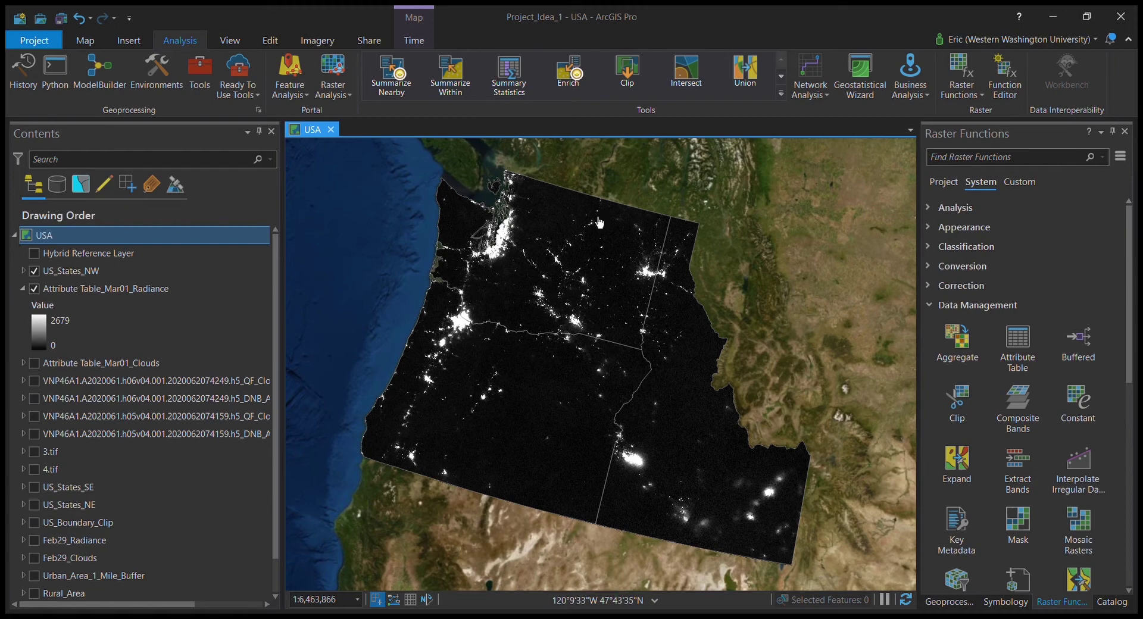
Turn on the Urban_Area_1_Mile_Buffer layer
scroll(125, 338, down, 1)
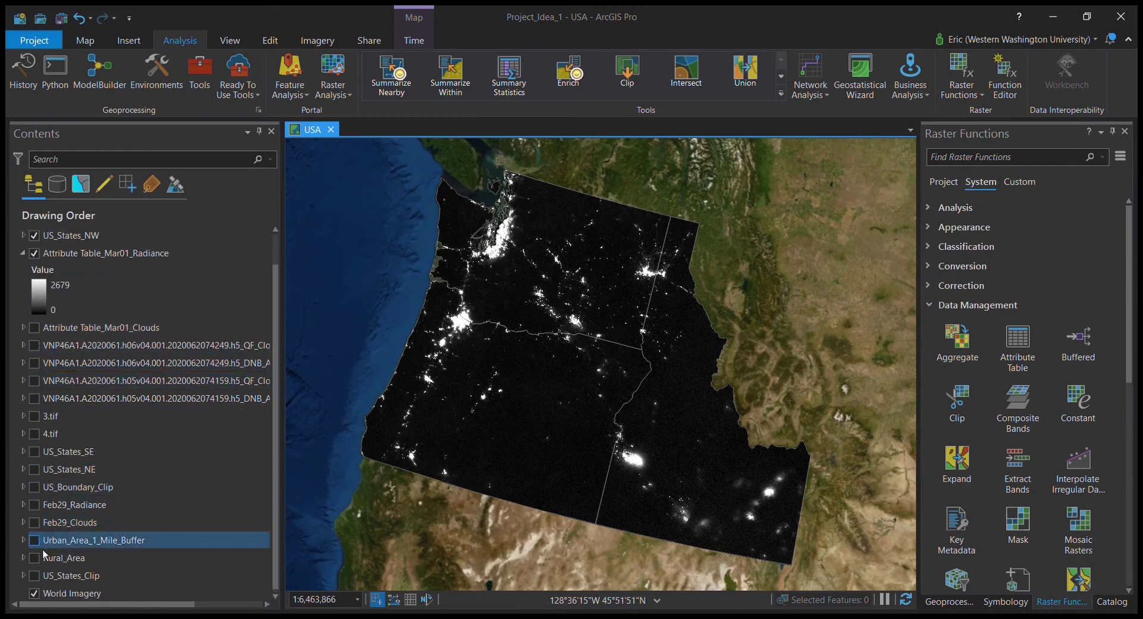
scroll(41, 549, up, 1)
click(36, 576)
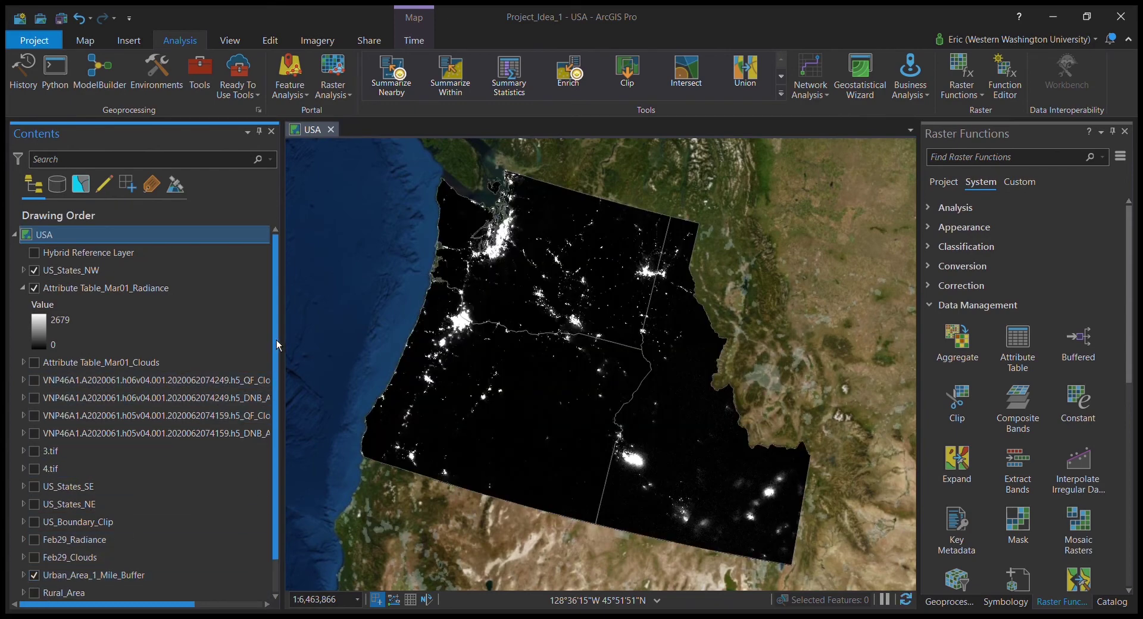
Open Zonal Statistics as Table from Spatial Analyst Tools > Zonal in Geoprocessing
click(950, 616)
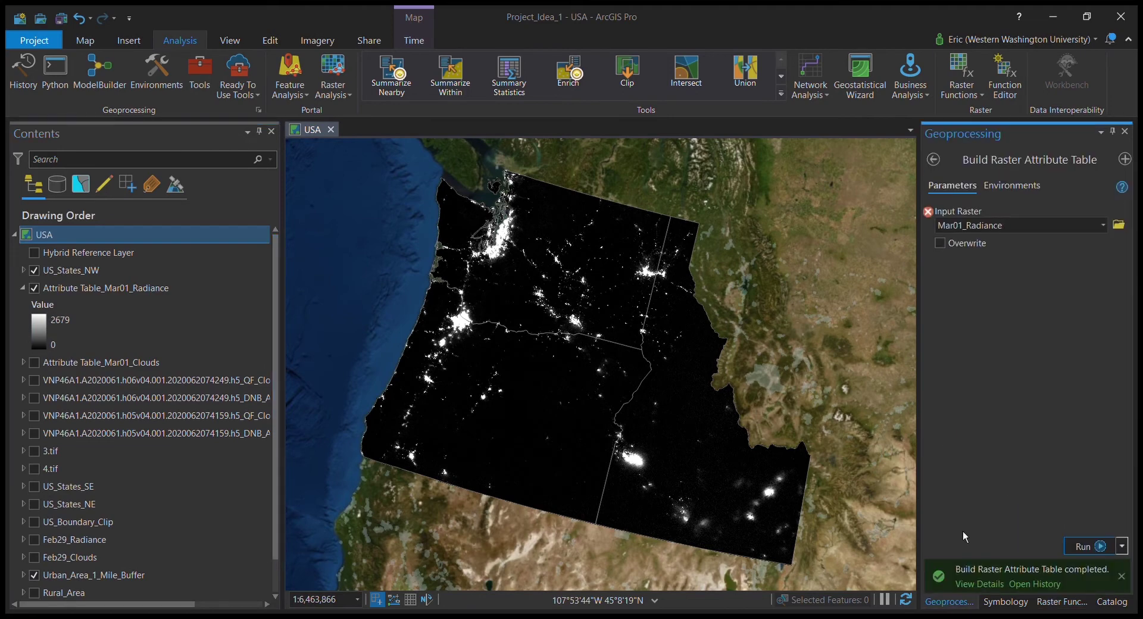
click(934, 160)
scroll(950, 273, up, 10)
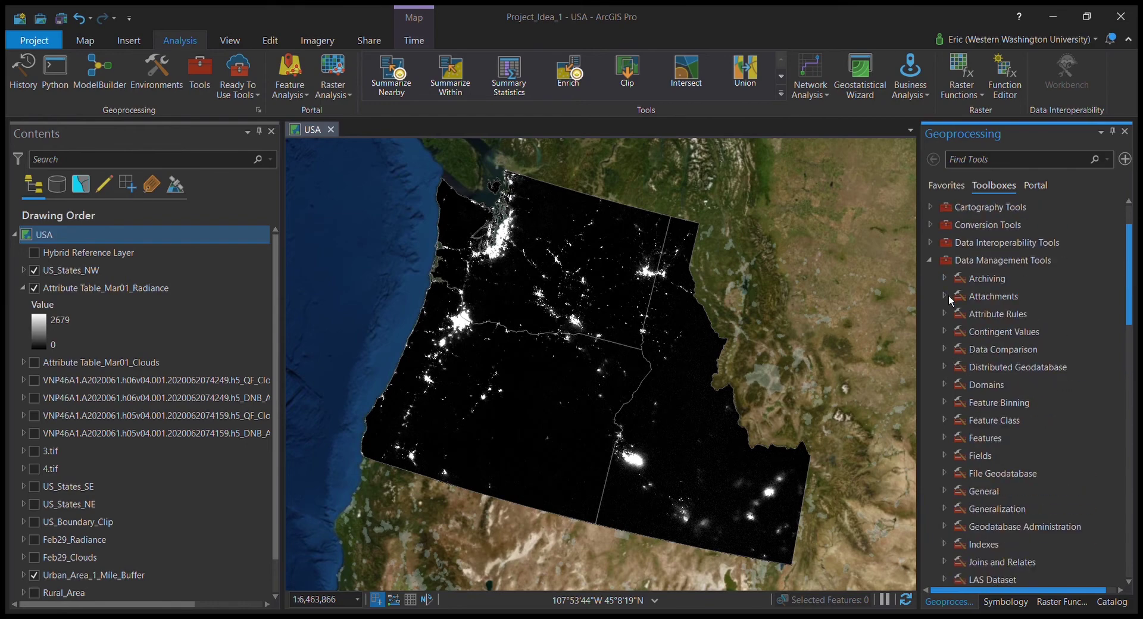
click(939, 299)
scroll(934, 337, down, 2)
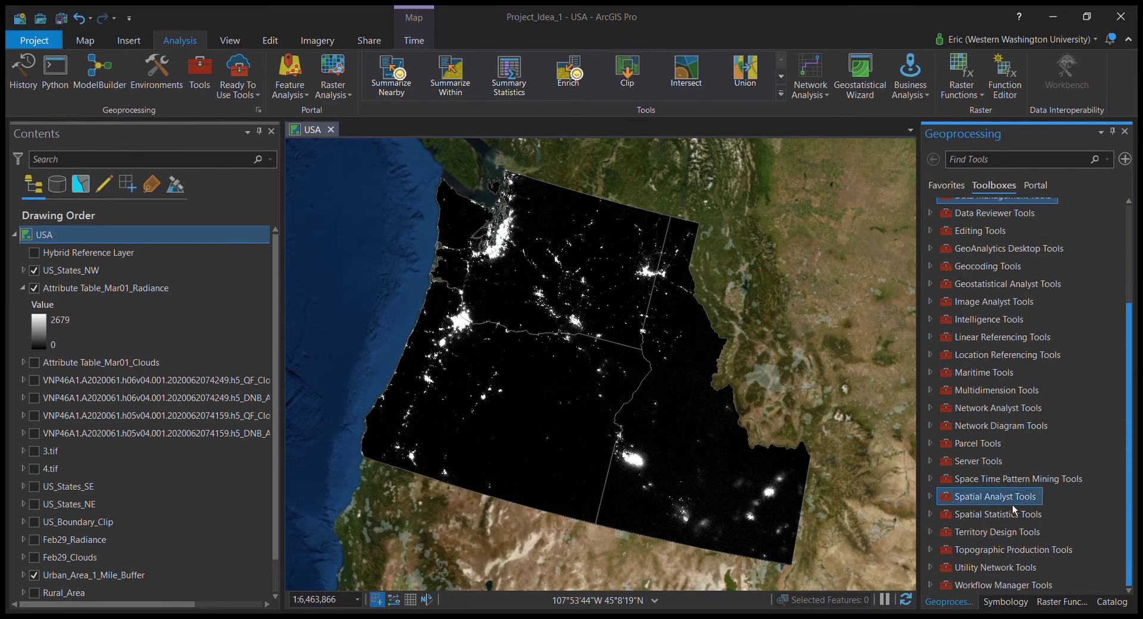
click(933, 498)
scroll(984, 502, down, 5)
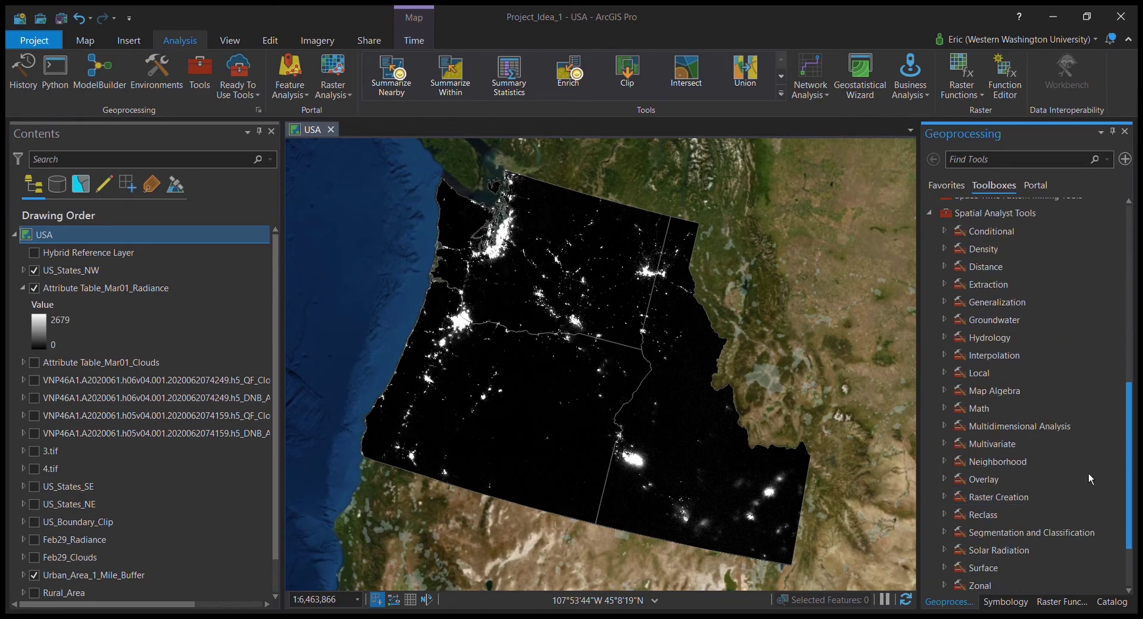
scroll(1088, 473, down, 3)
click(948, 516)
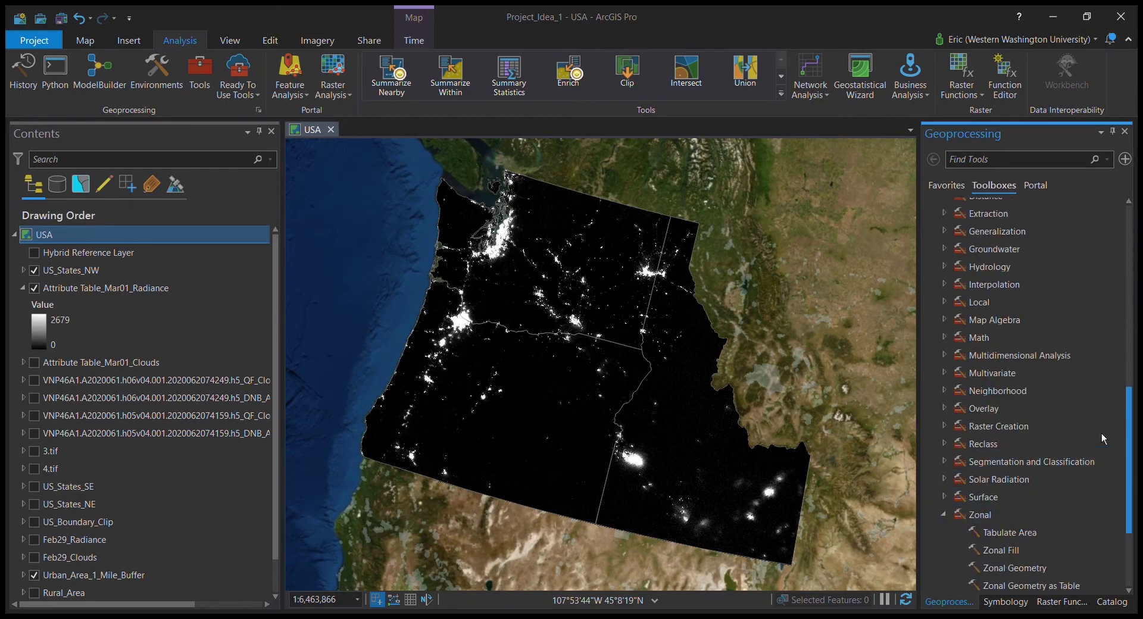
scroll(1101, 433, down, 2)
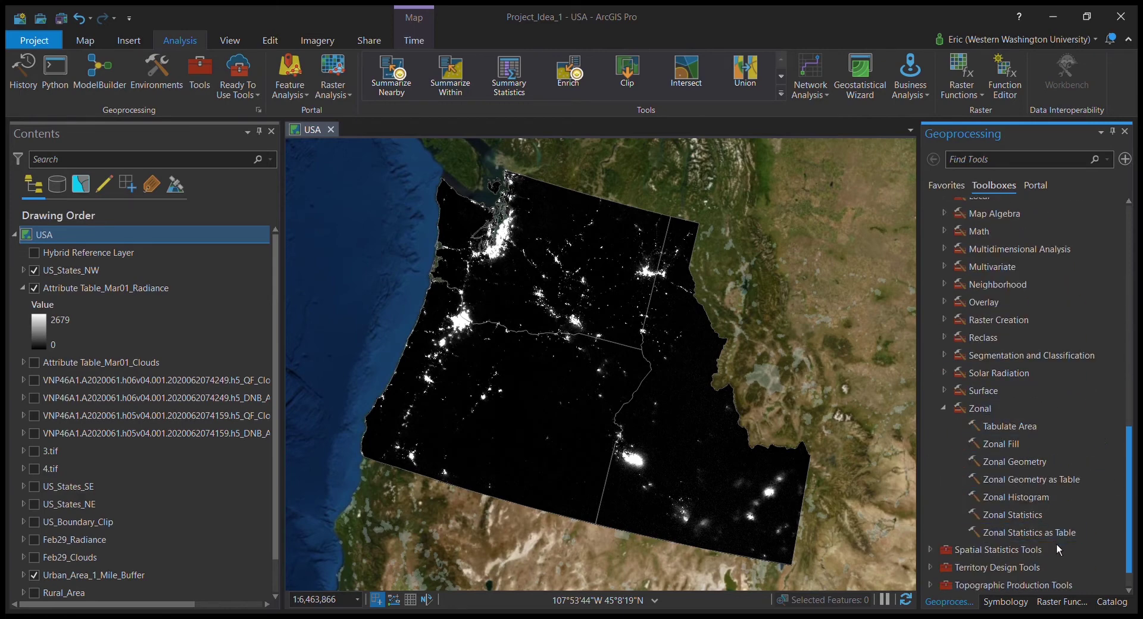
scroll(1034, 538, down, 1)
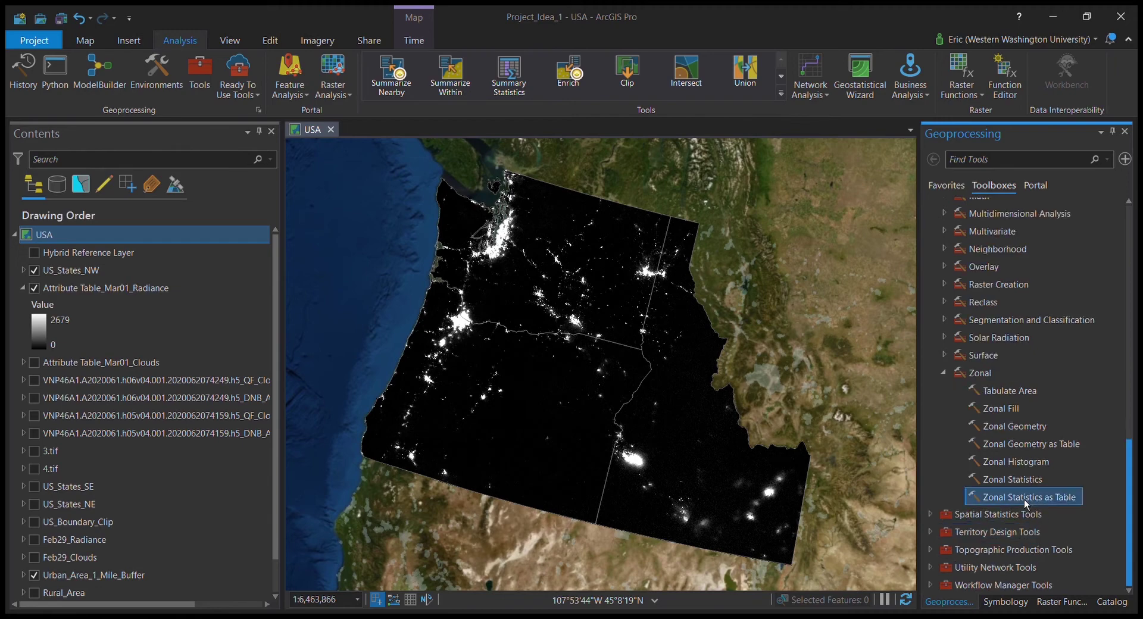
click(1023, 500)
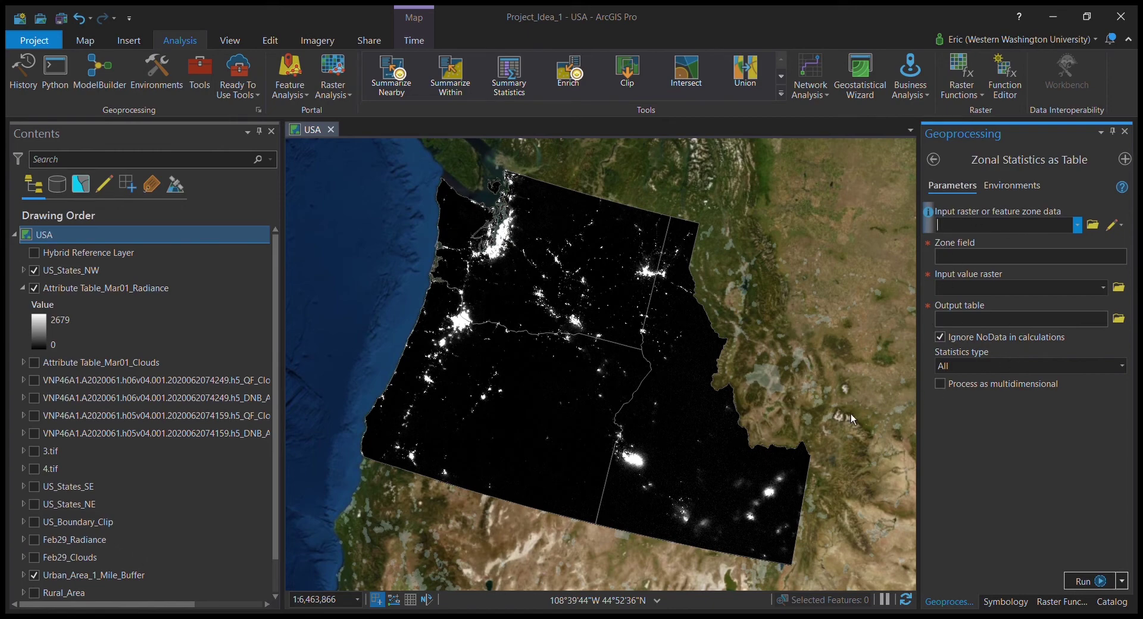
Use Urban_Area_1_Mile_Buffer zones and Attribute Table_Mar01_Radiance values, naming the output Mar01_RAD_Urban
text(Urban_Area_1_Mile_Buffer)
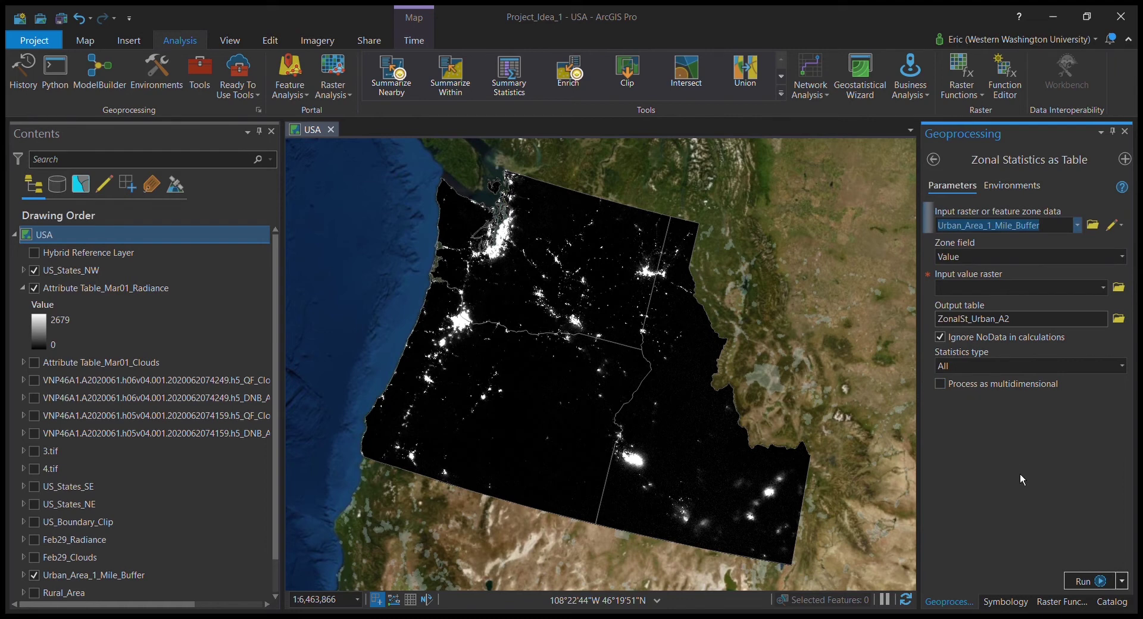
click(1112, 301)
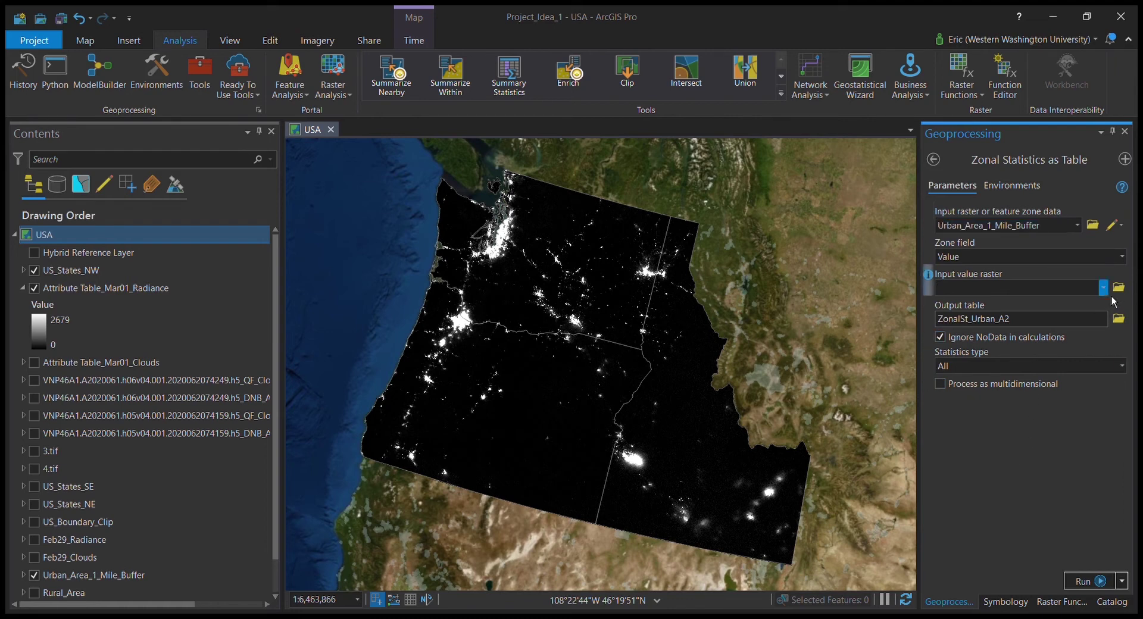
key(Down)
click(1022, 319)
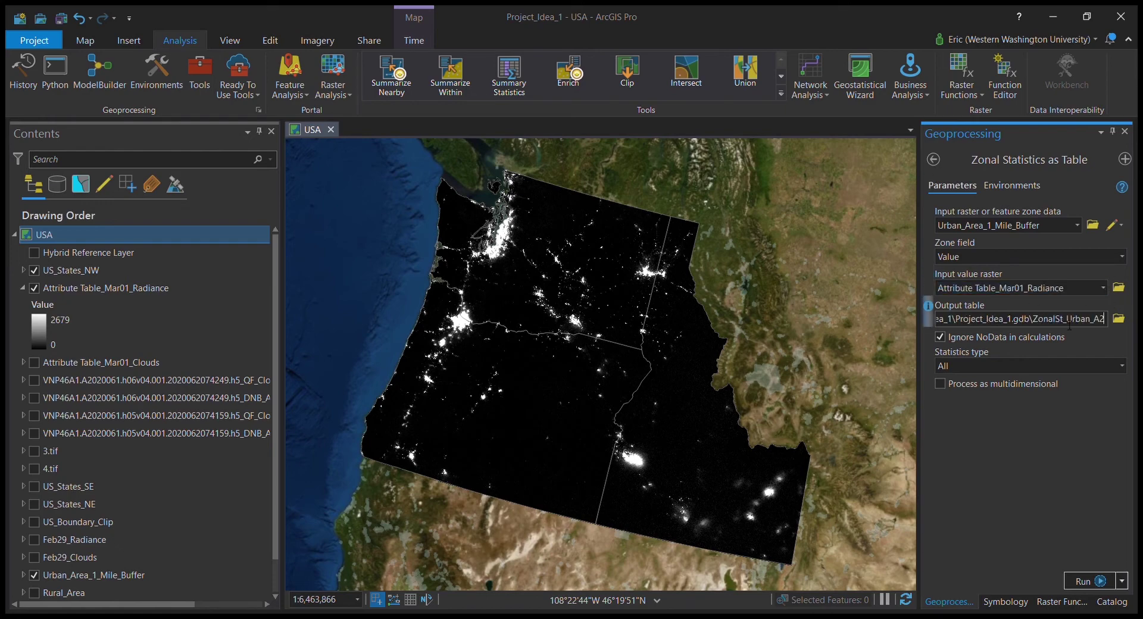
double_click(1047, 319)
shift+click(1088, 322)
text(Mar01_R)
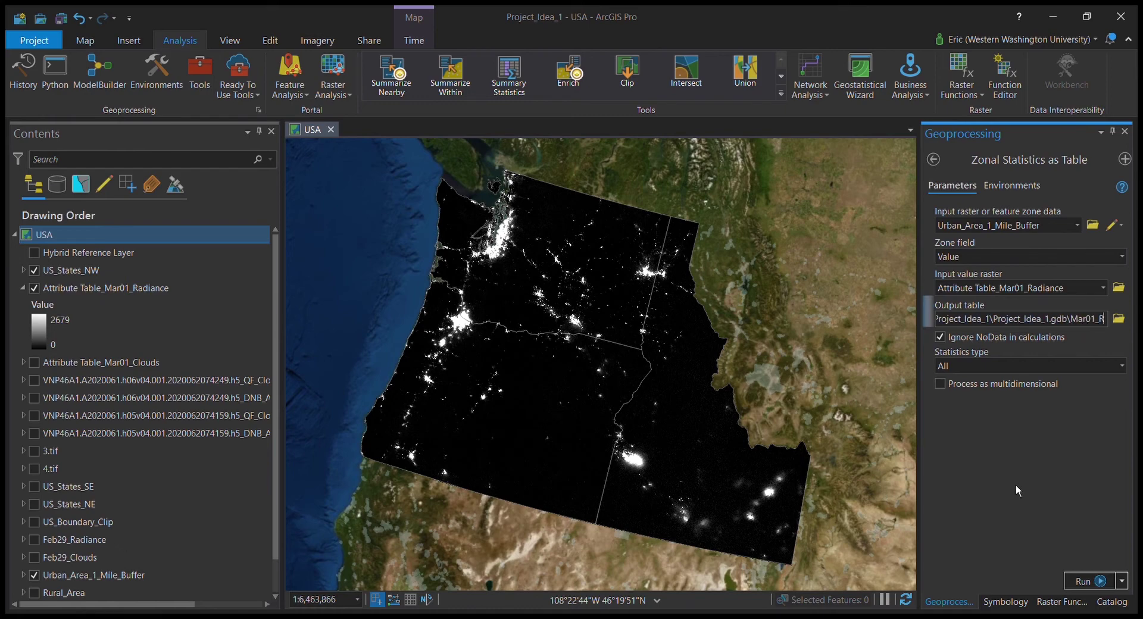
text(AD_)
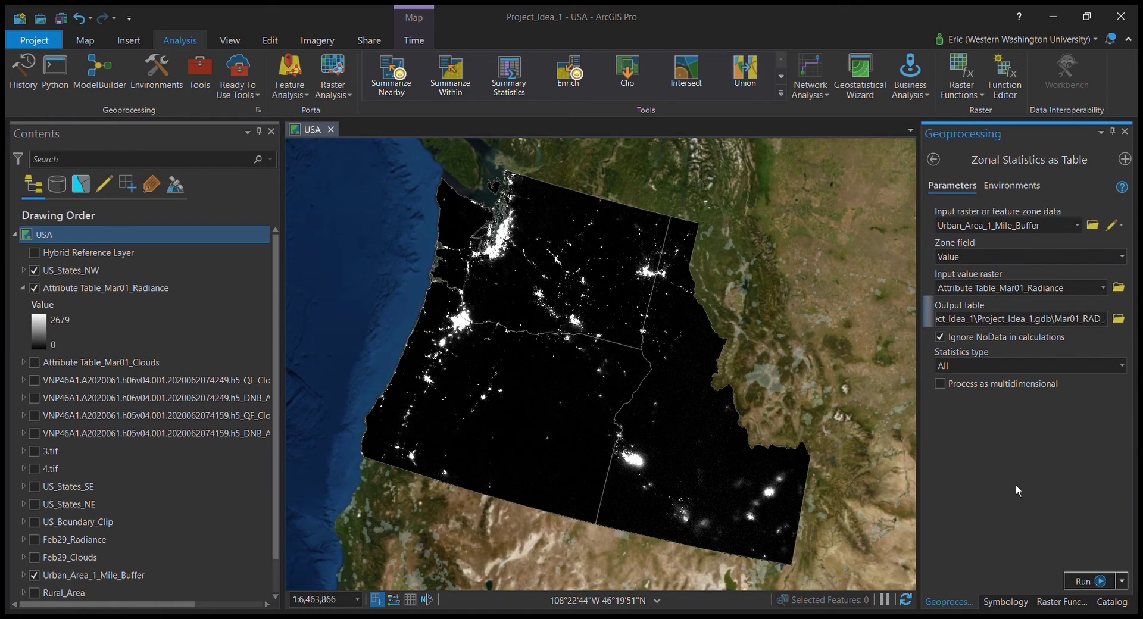
text(URban)
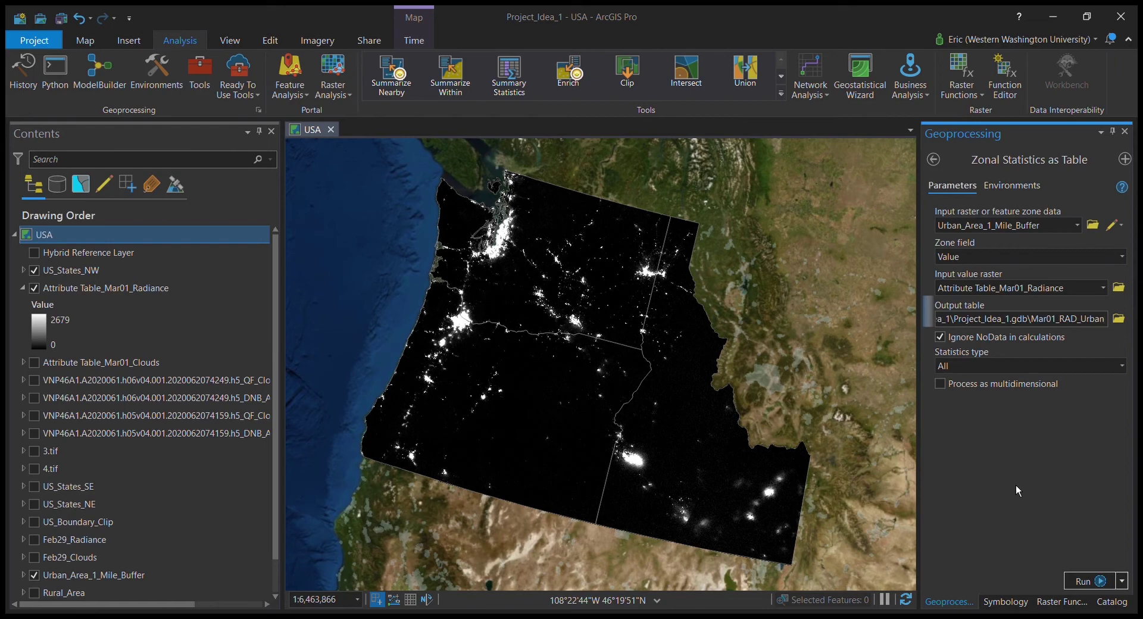
click(1052, 457)
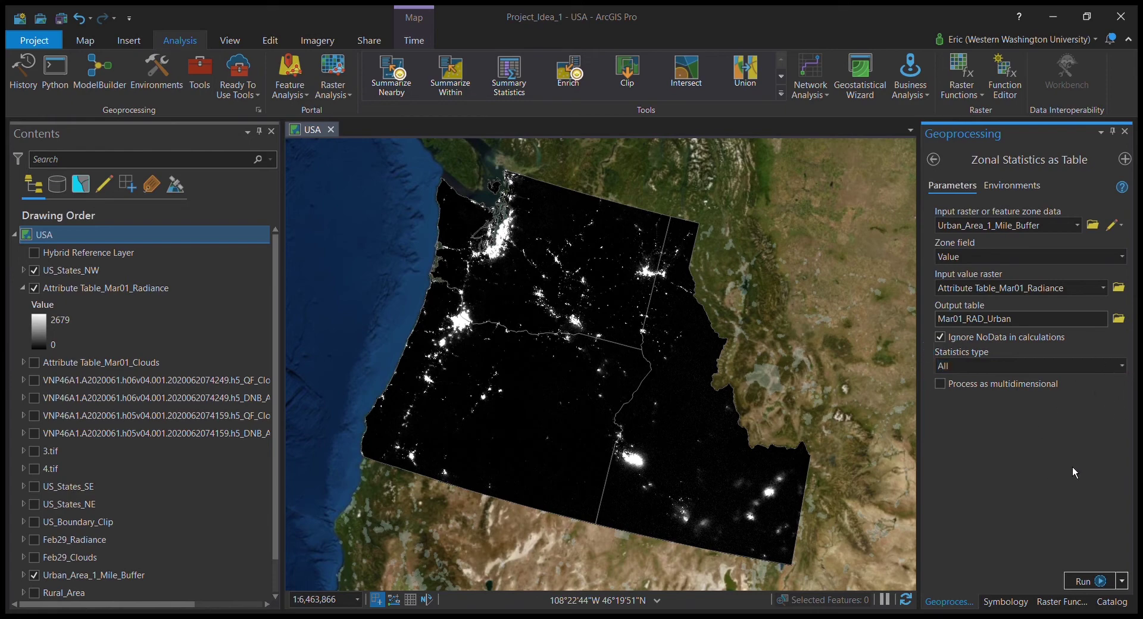
Run the tool and open the Mar01_RAD_Urban table (count 297984, mean 36.851032) below the map
click(1086, 583)
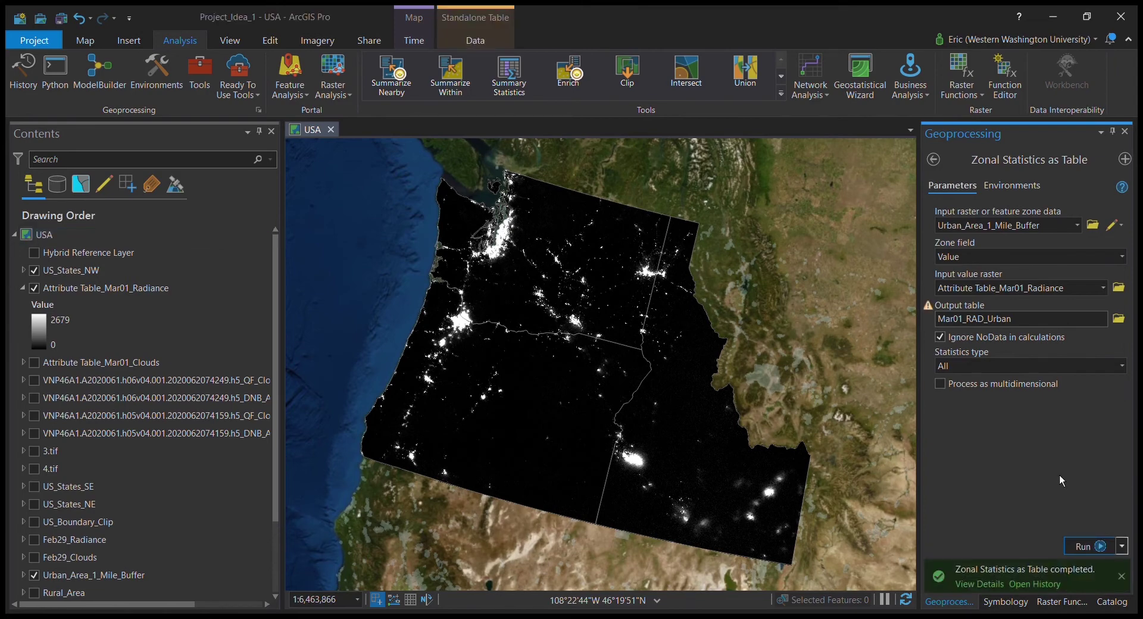
scroll(217, 433, down, 3)
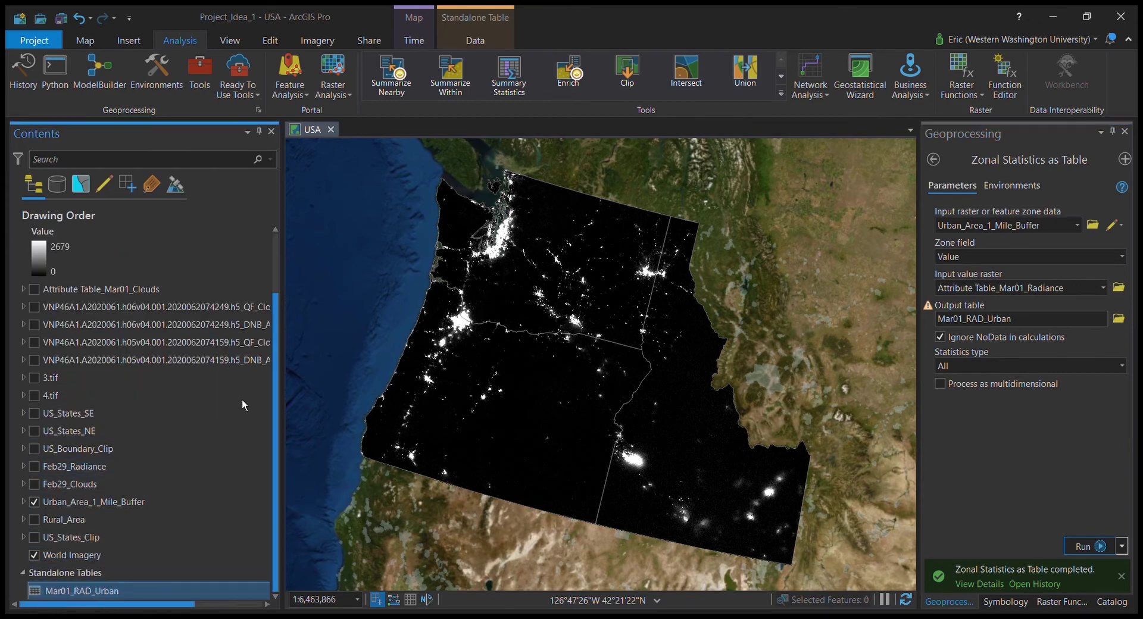
key(ctrl+t)
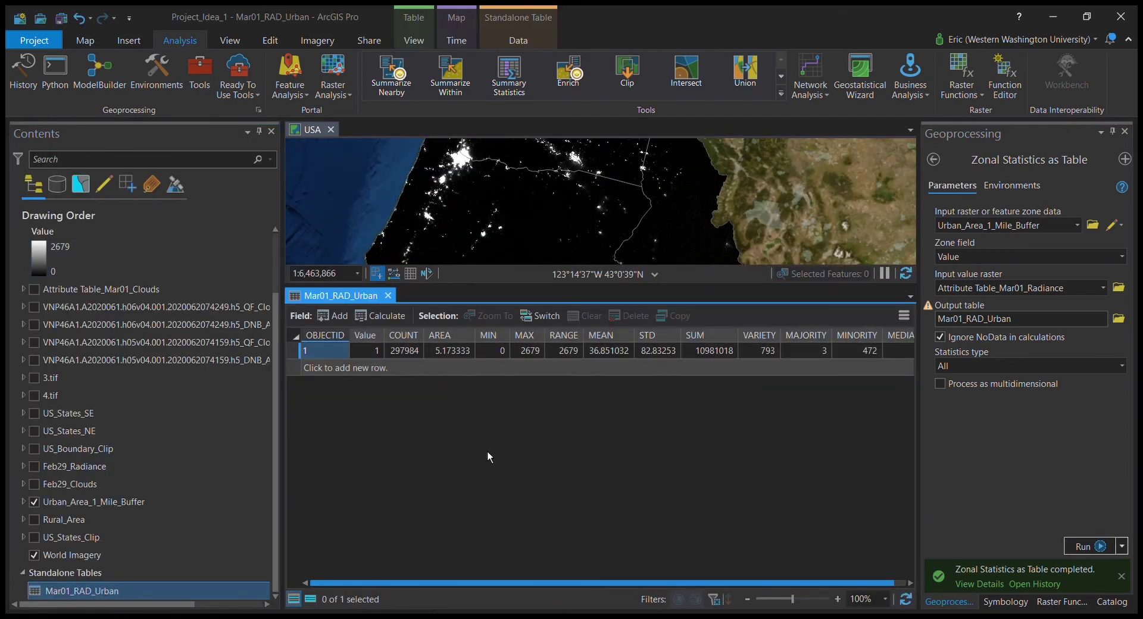
drag(658, 287, 645, 454)
drag(663, 314, 638, 329)
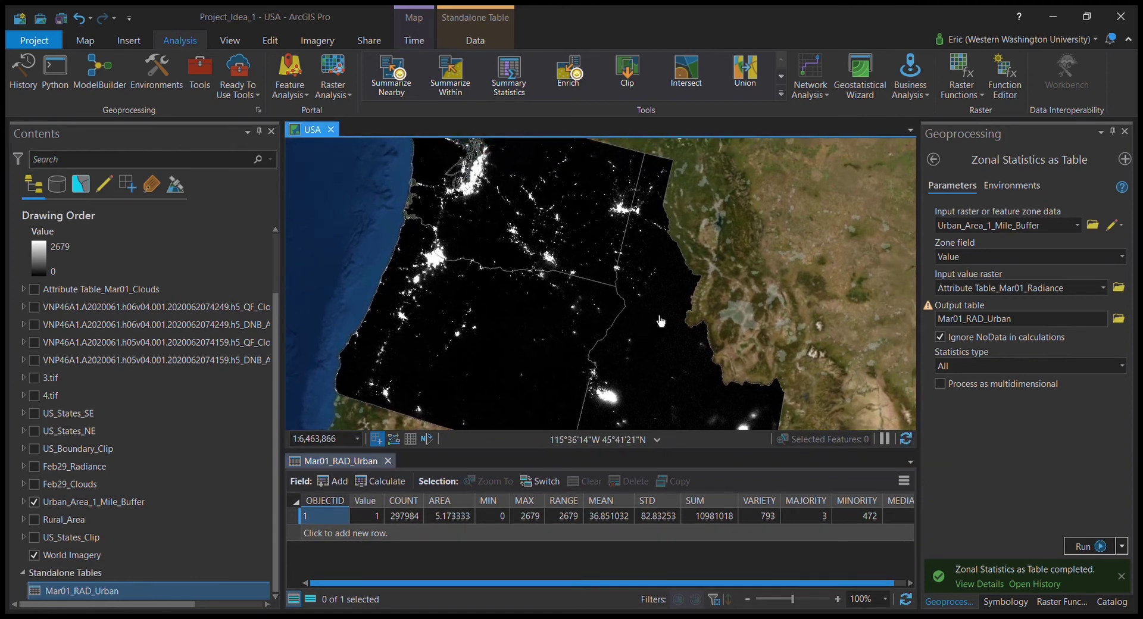
mouse_move(660, 322)
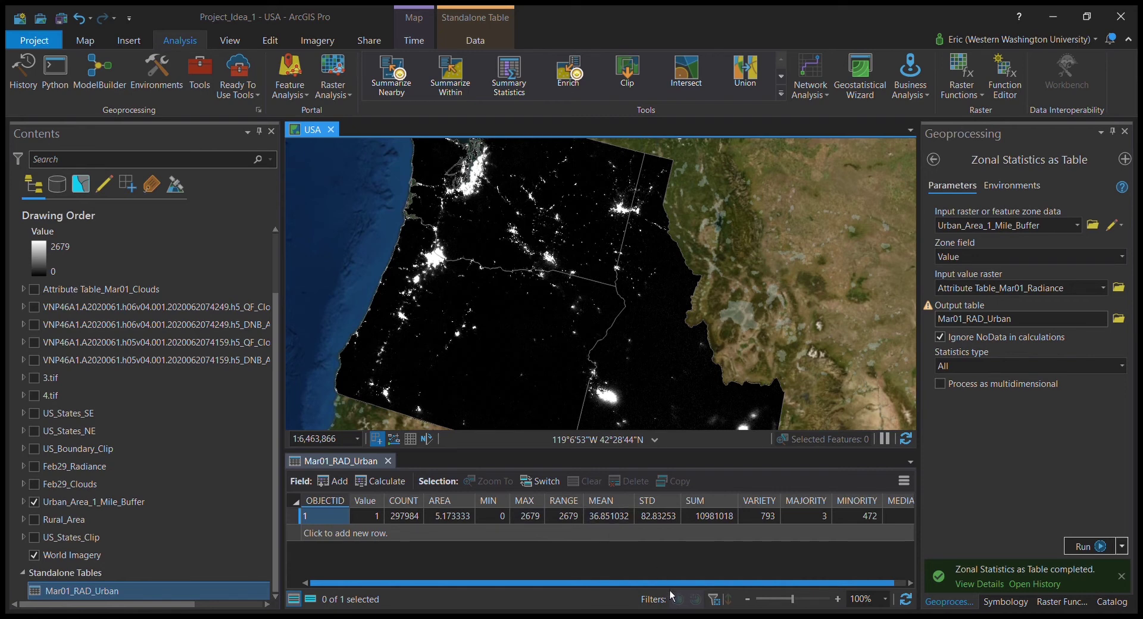
drag(669, 586, 866, 541)
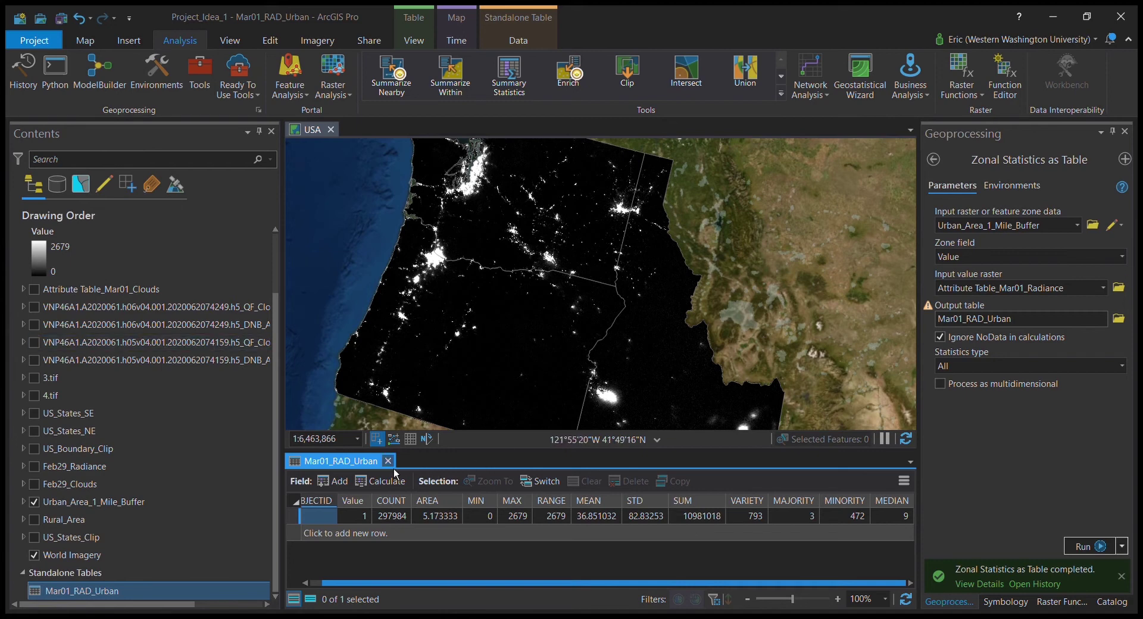
Switch the zone data to Rural_Area and rename the output to Mar01_RAD_Rural
click(1080, 231)
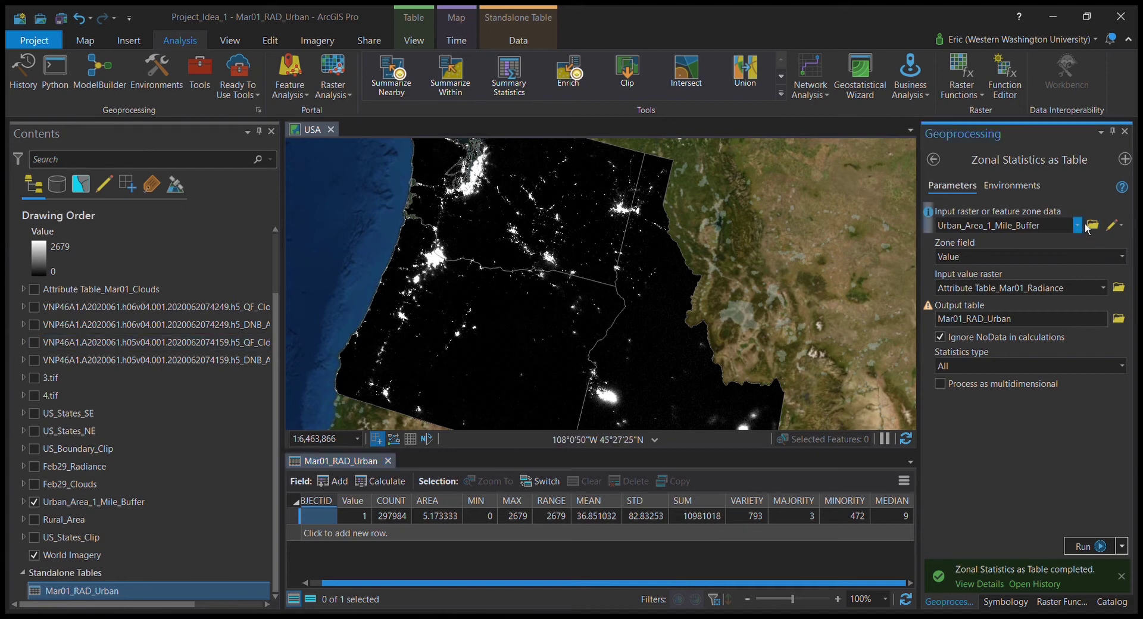
key(Down)
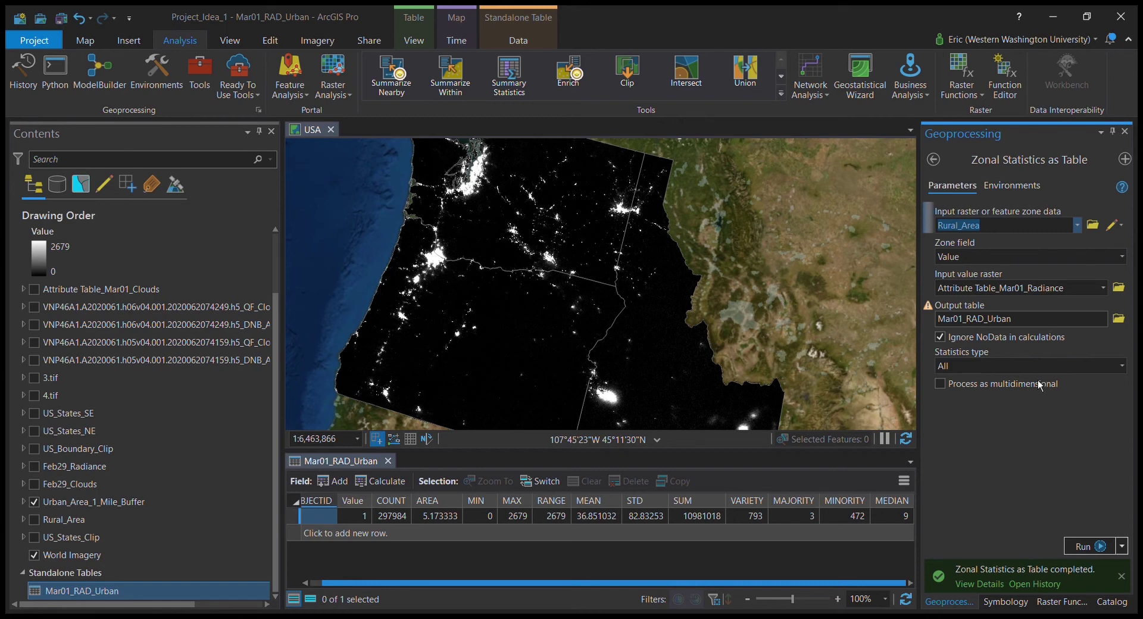
click(1055, 322)
key(BackSpace)
key(BackSpace)
key(BackSpace)
key(BackSpace)
key(BackSpace)
text(Rural)
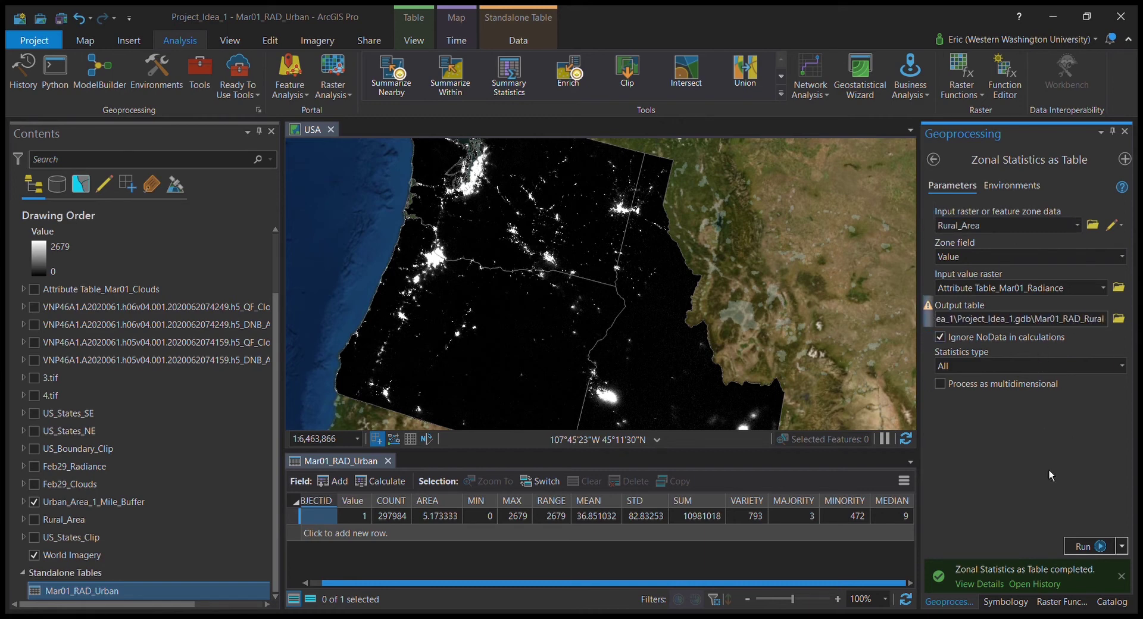
Run the tool and open the Mar01_RAD_Rural table (count 3939291, mean 2.970048)
click(1090, 547)
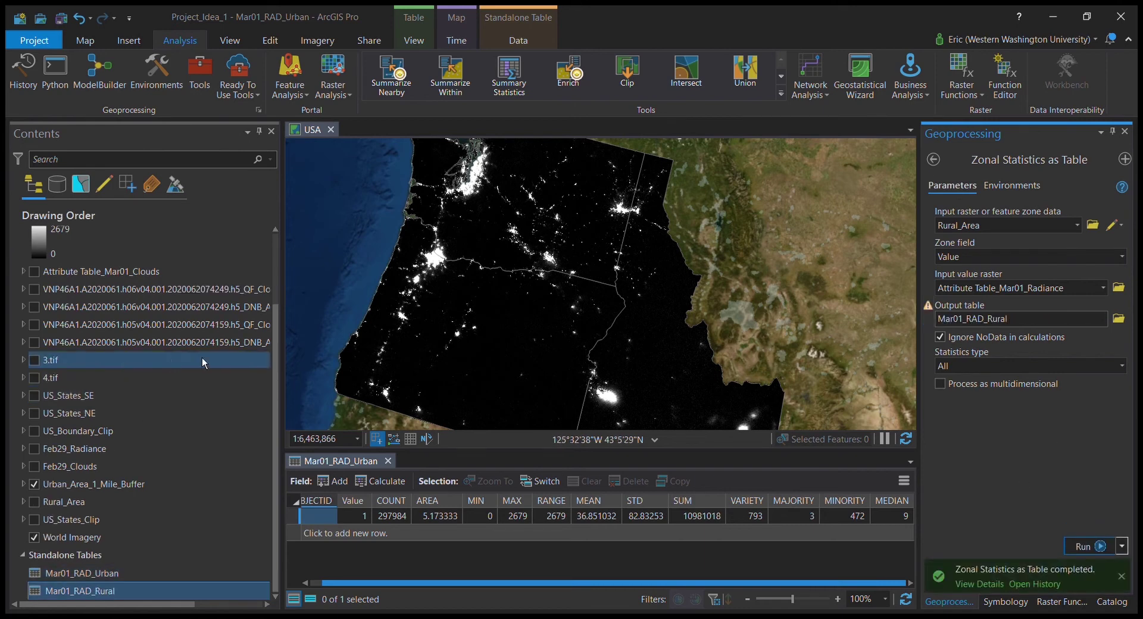
click(142, 602)
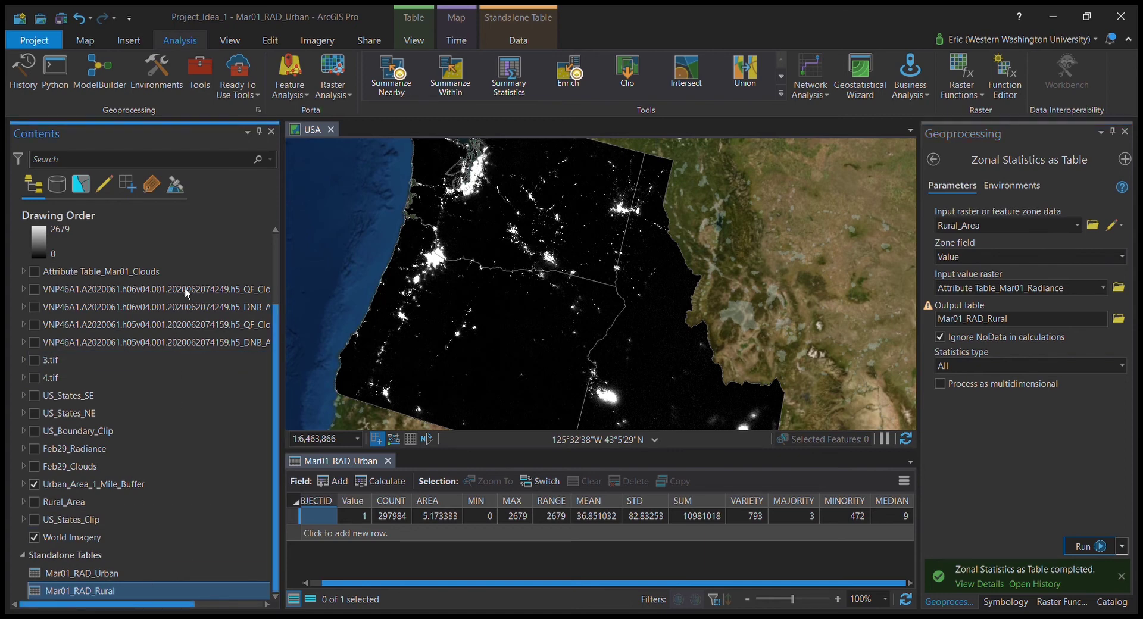
key(ctrl+t)
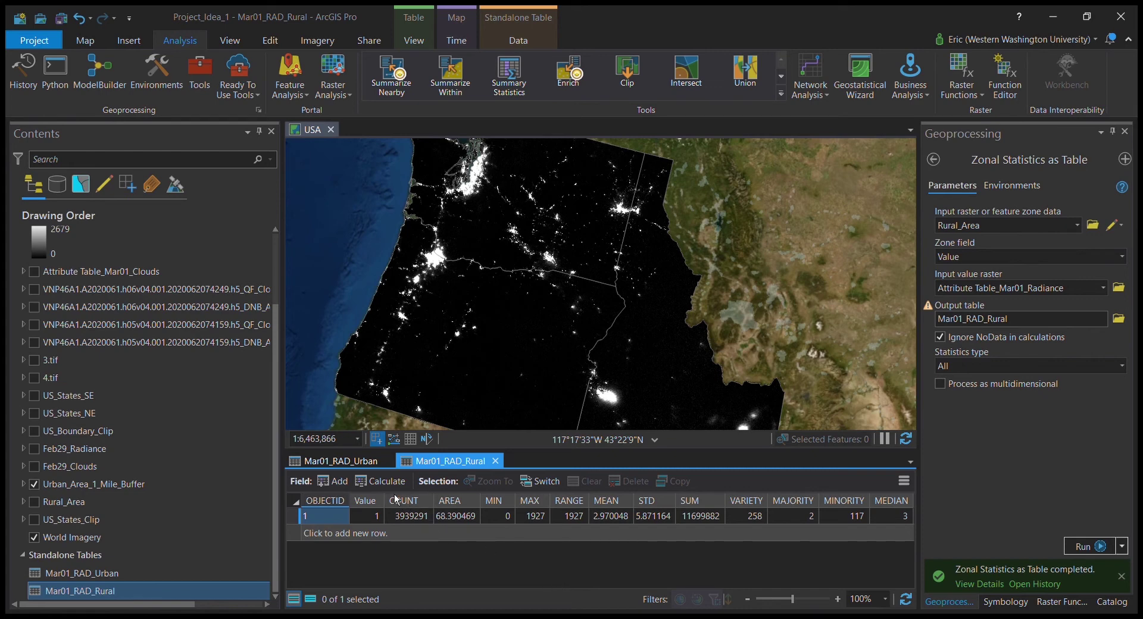
Flip between the Mar01_RAD_Urban and Mar01_RAD_Rural tables to compare them, then close both
click(367, 466)
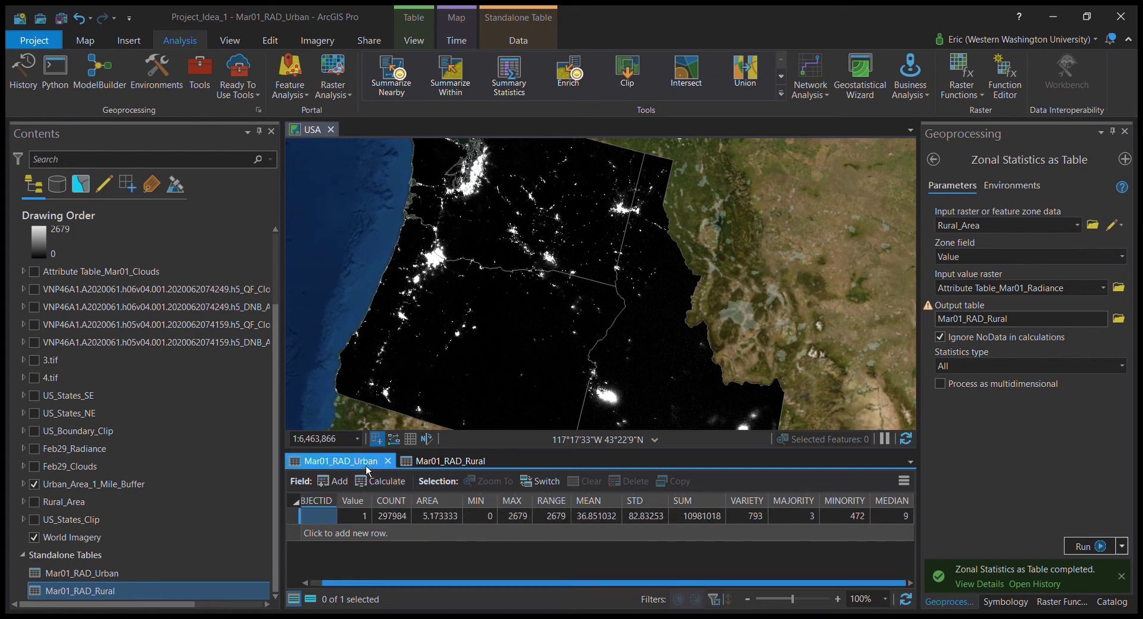
click(443, 465)
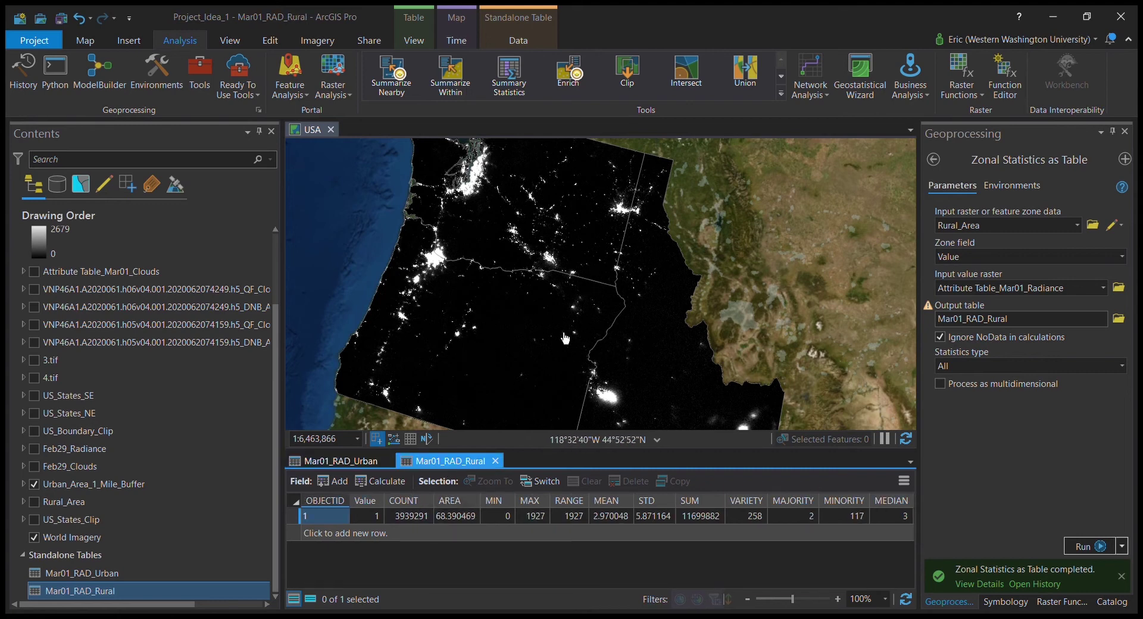
mouse_move(577, 375)
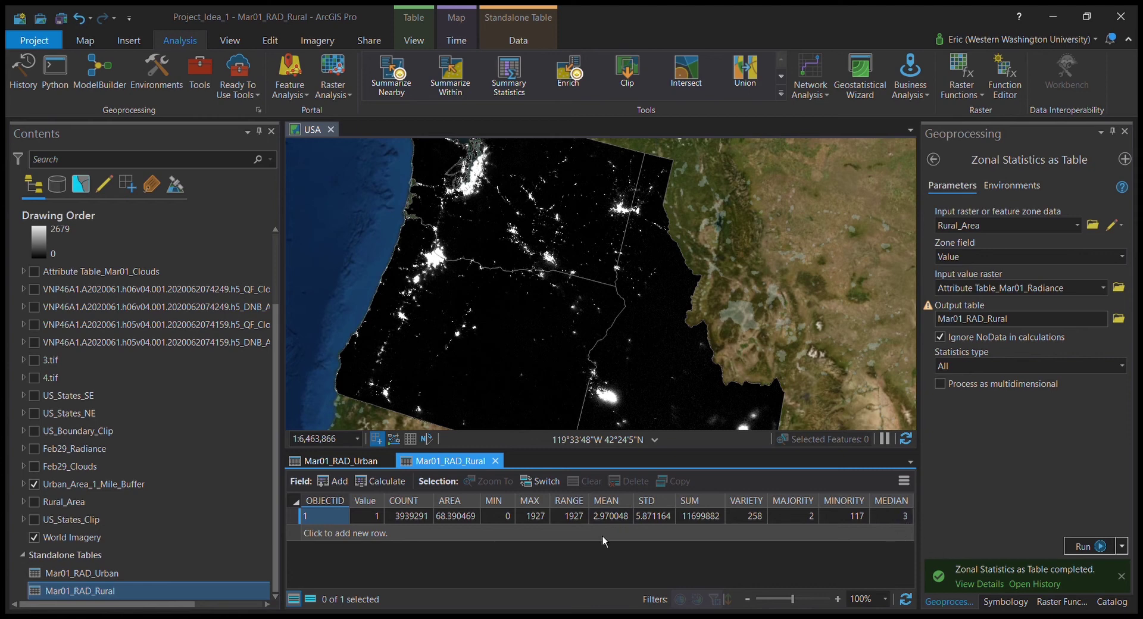
click(362, 466)
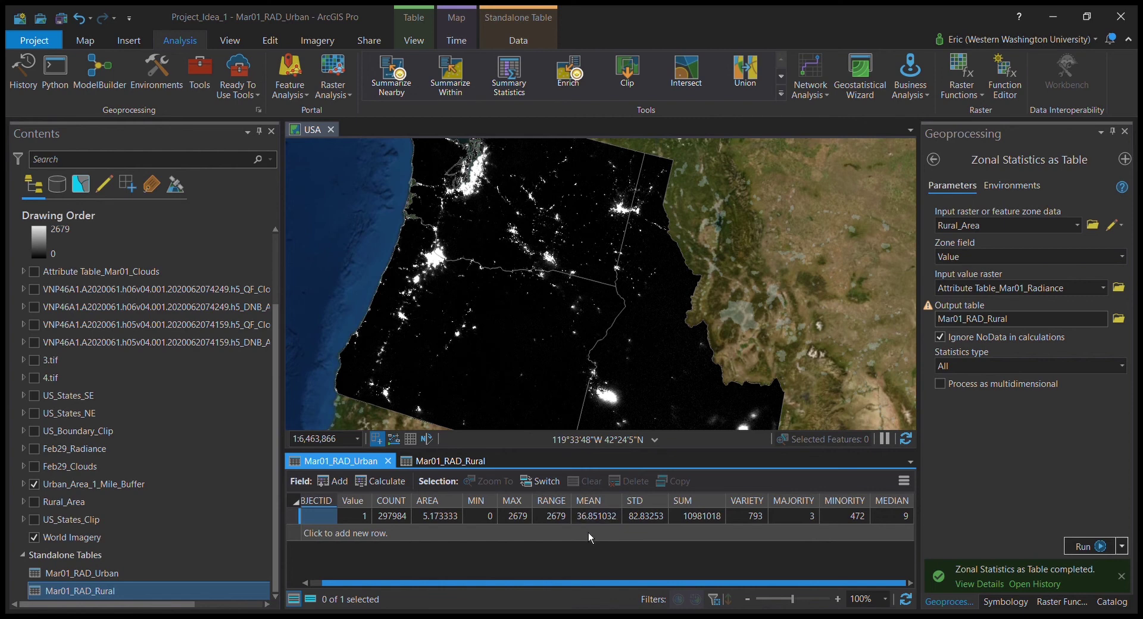
click(444, 469)
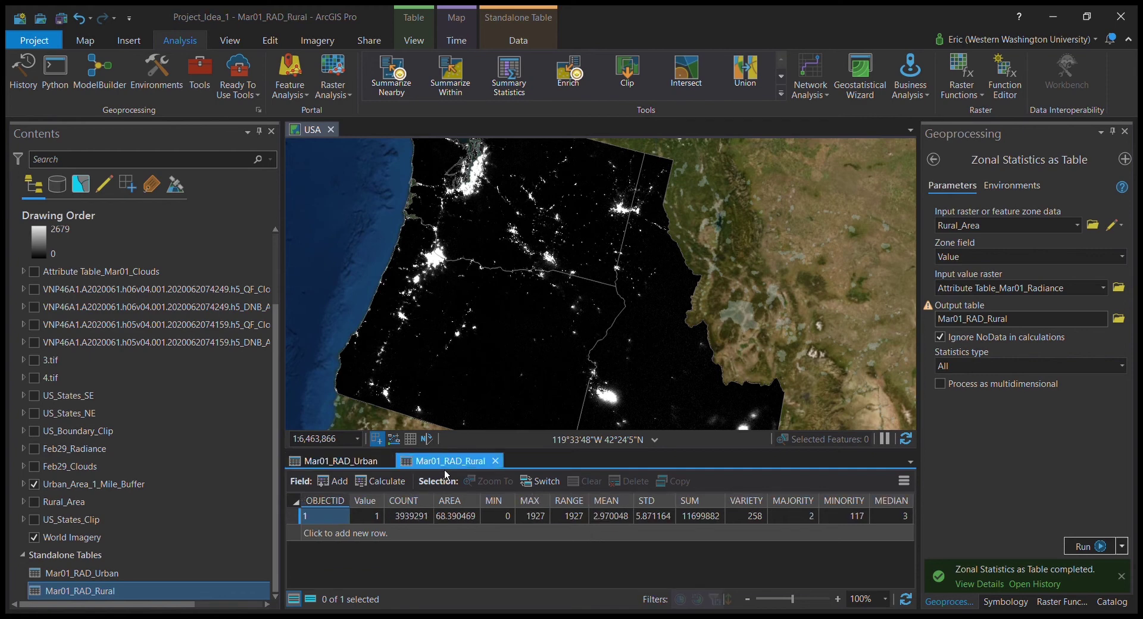
click(359, 462)
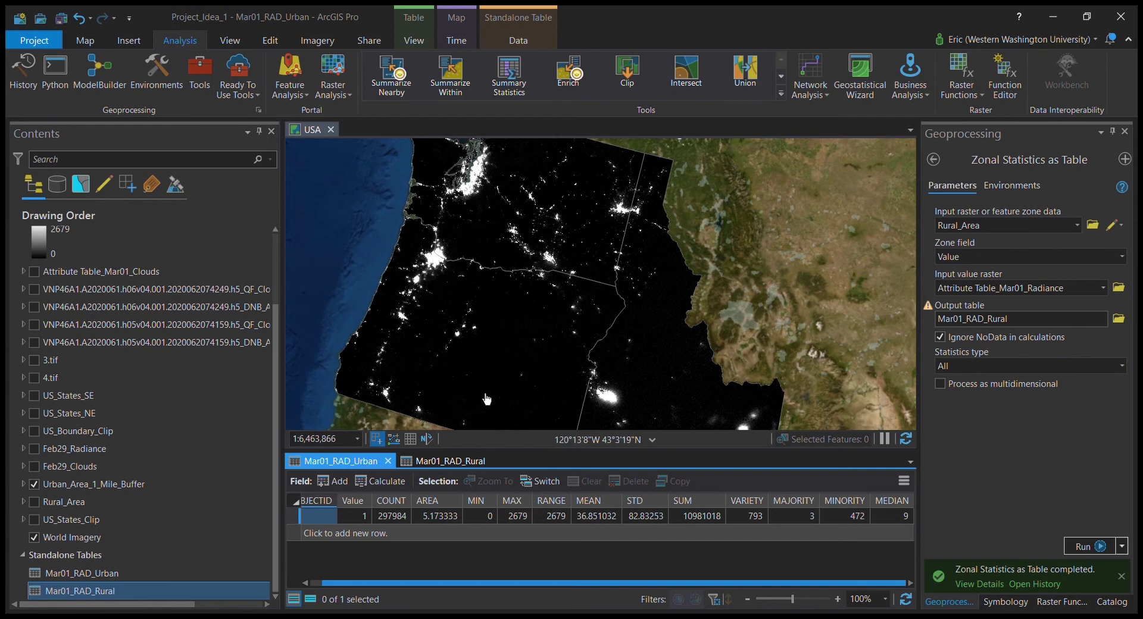
mouse_move(486, 399)
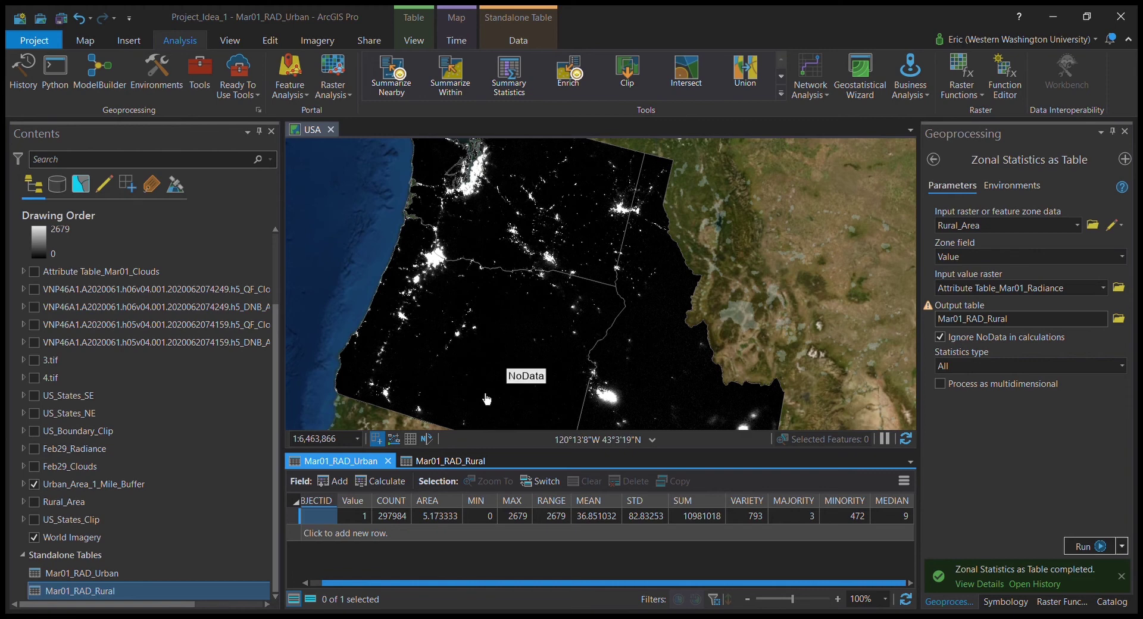
click(447, 464)
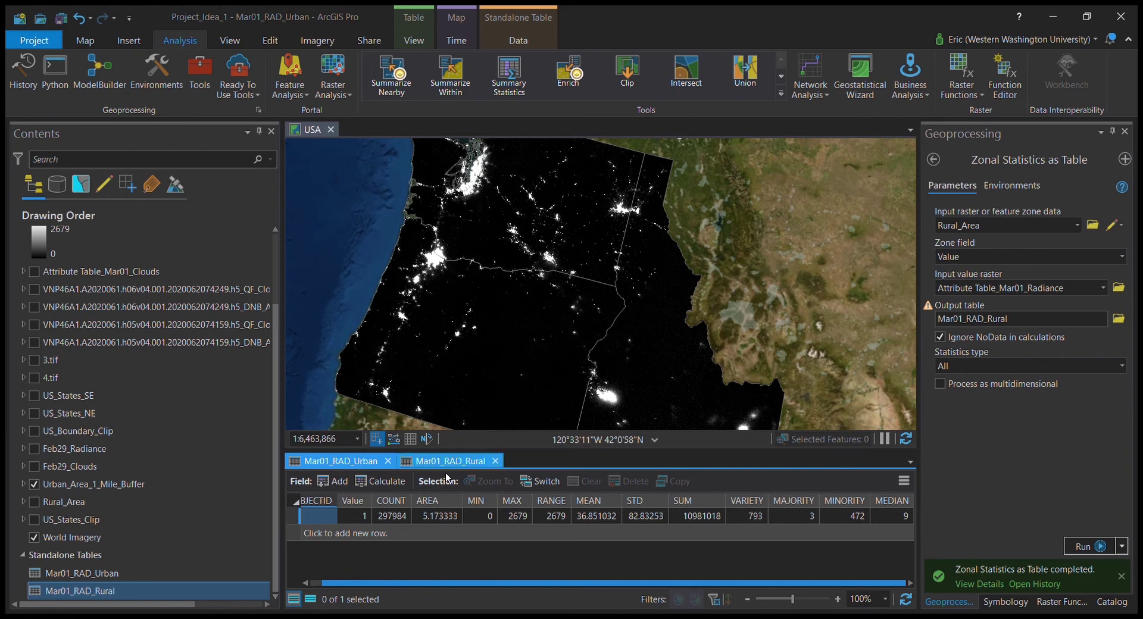
click(494, 461)
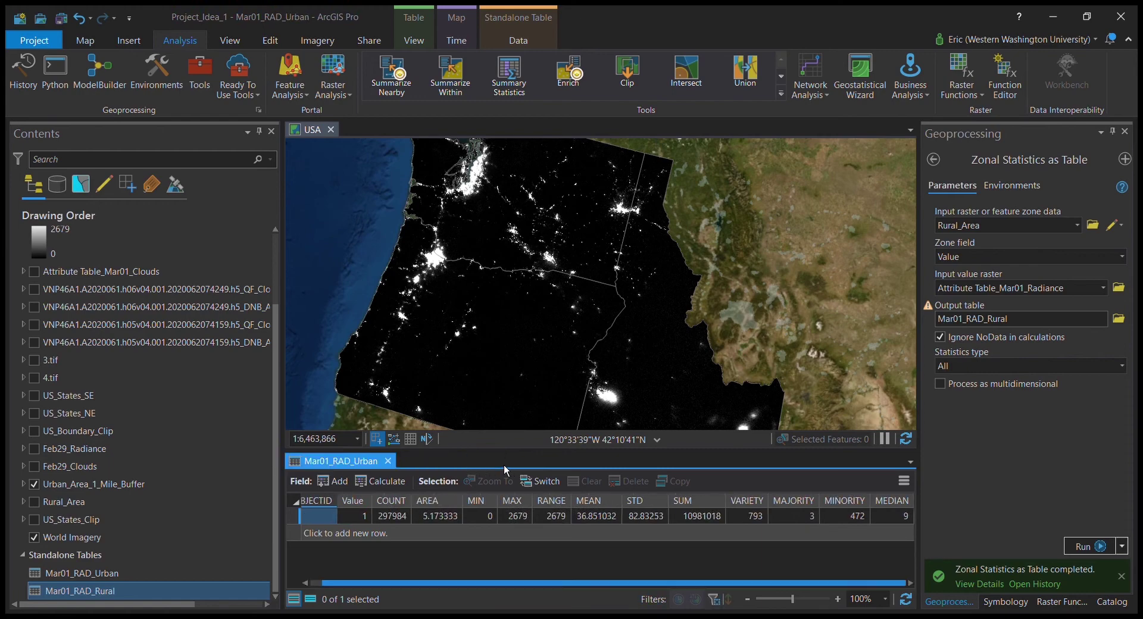
click(387, 461)
Open the radiance layer's symbology and hide the Urban_Area_1_Mile_Buffer layer
scroll(158, 310, up, 2)
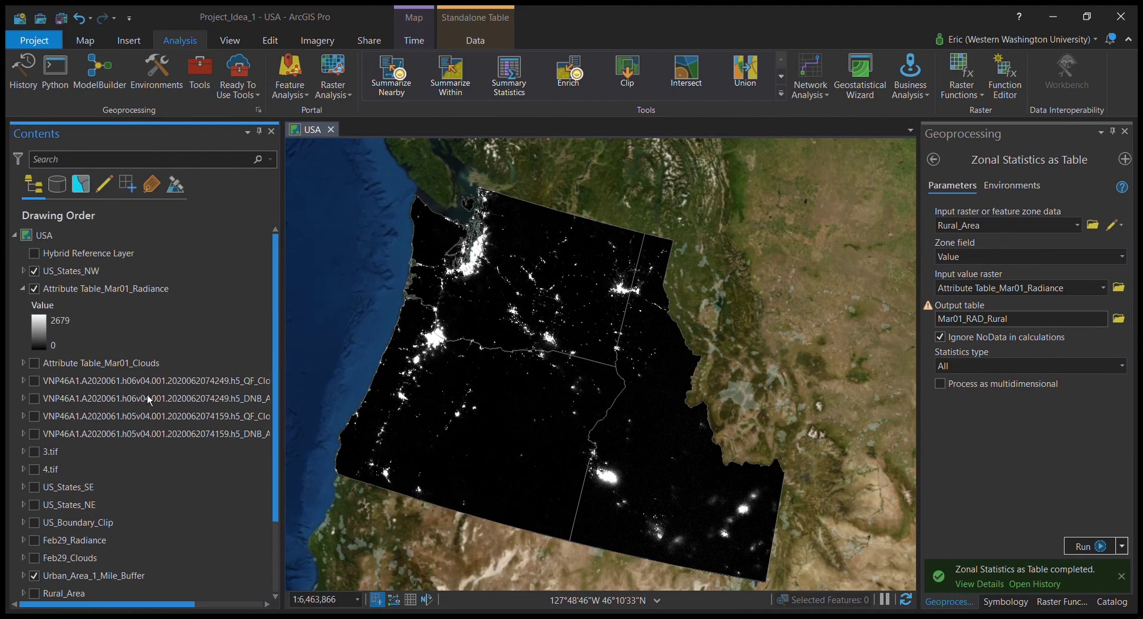
click(45, 336)
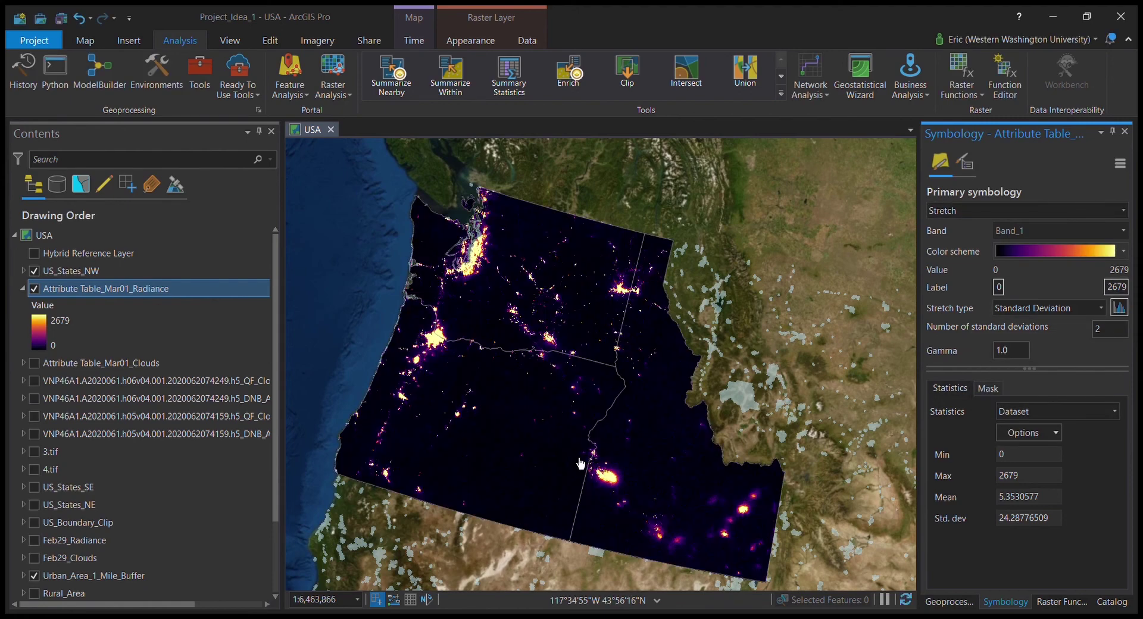
click(34, 576)
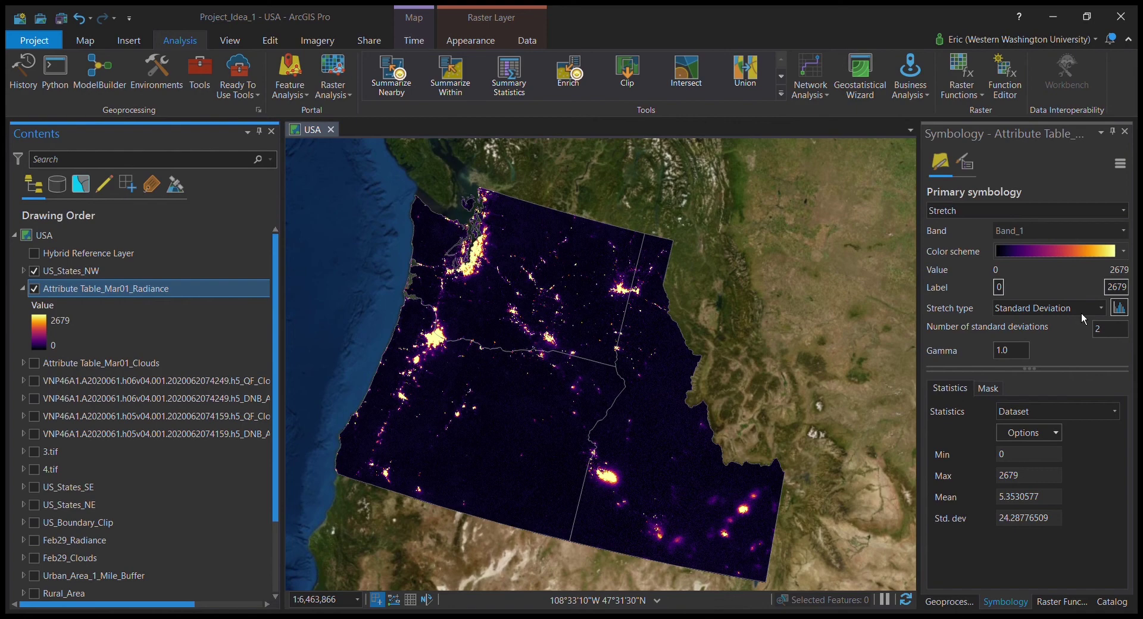
Try a standard deviation stretch of 8, then set it back to 2
click(1094, 332)
text(8)
key(Return)
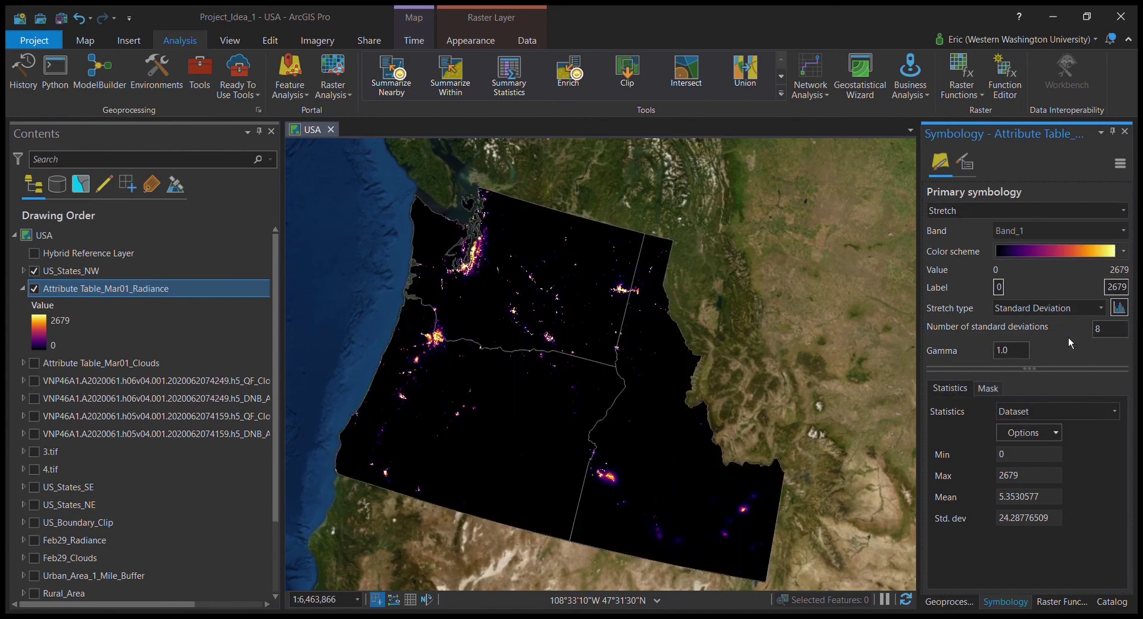
text(2)
key(Return)
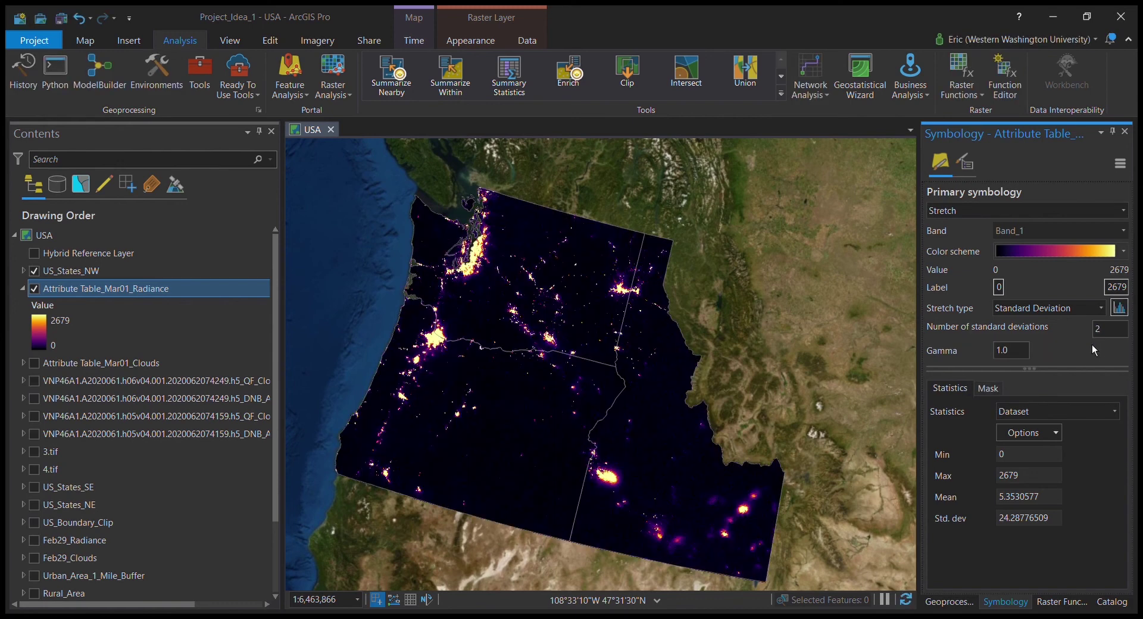
Move Mar01_Clouds above the radiance layer, set it to 80% transparency, then hide it
click(127, 363)
drag(129, 287, 119, 290)
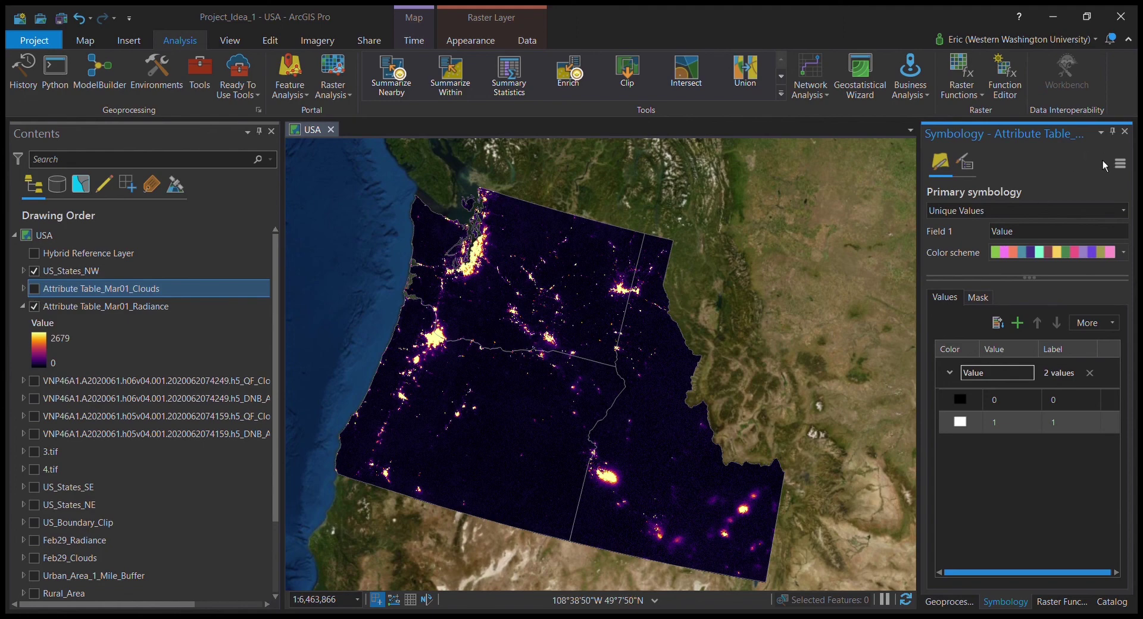
click(34, 289)
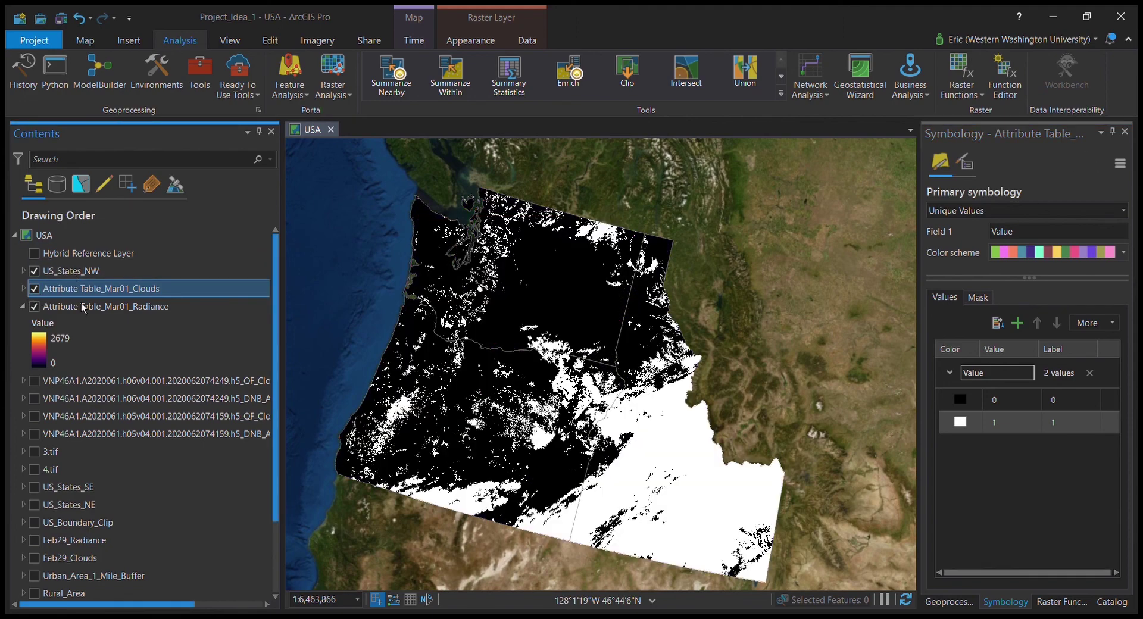
click(490, 43)
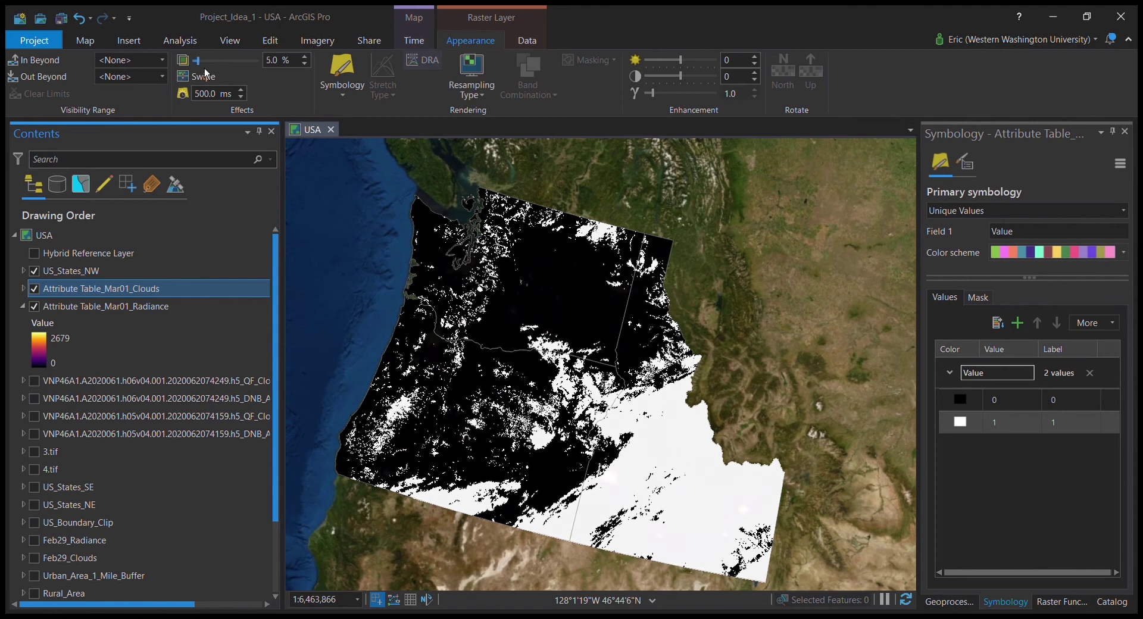
drag(197, 62, 251, 72)
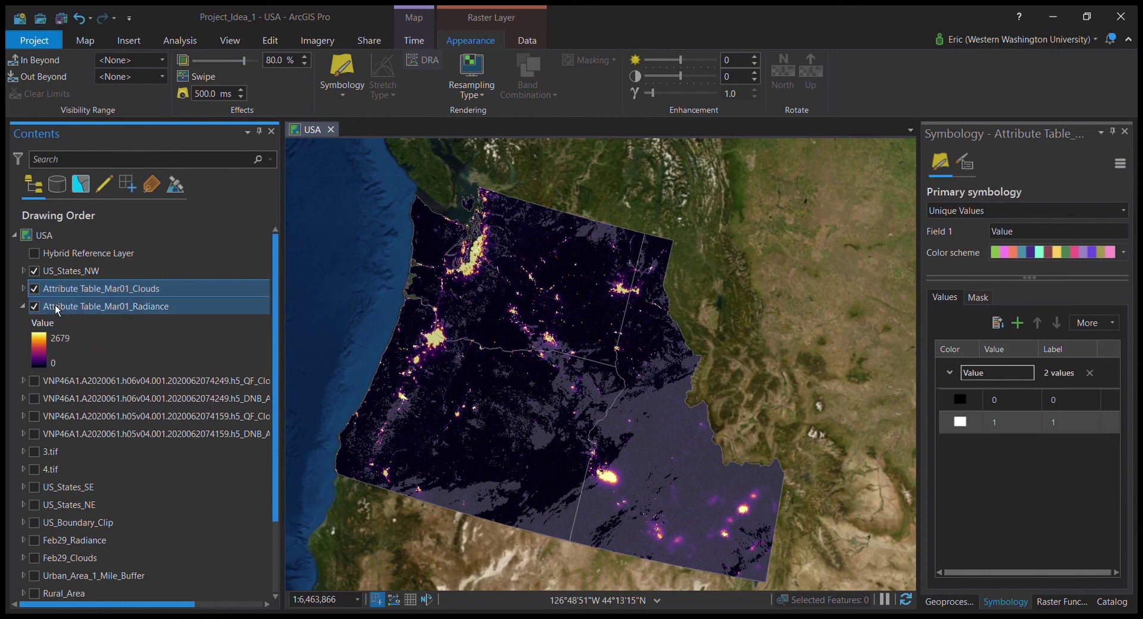
click(34, 288)
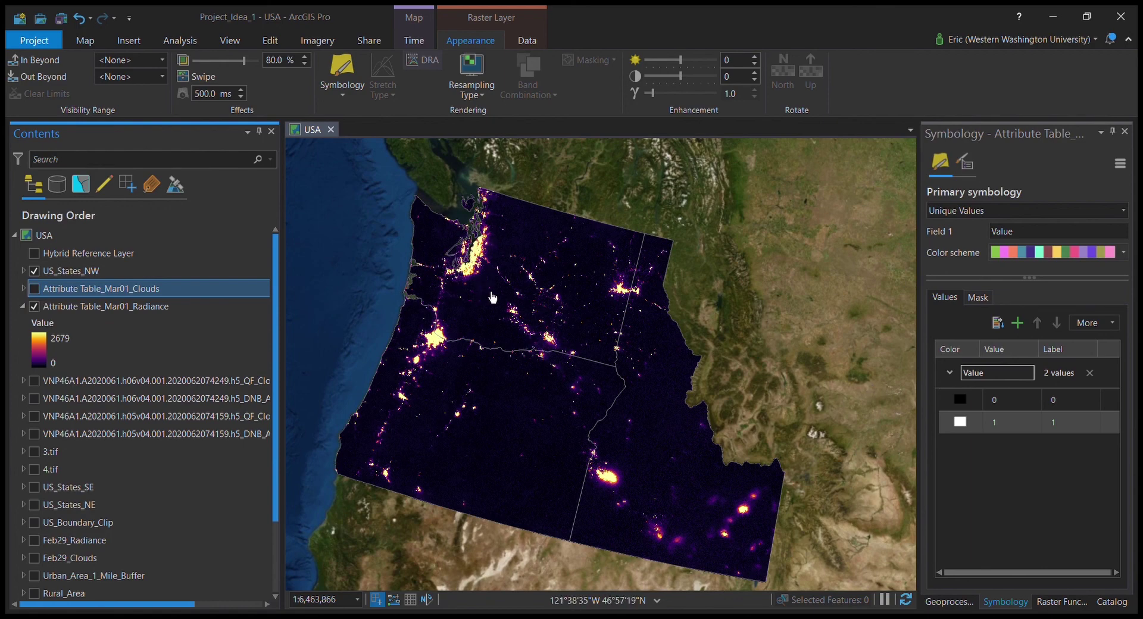
Inspect Idaho's bright cities, return to the three-state view, and switch the cloud layer back on
scroll(492, 297, up, 5)
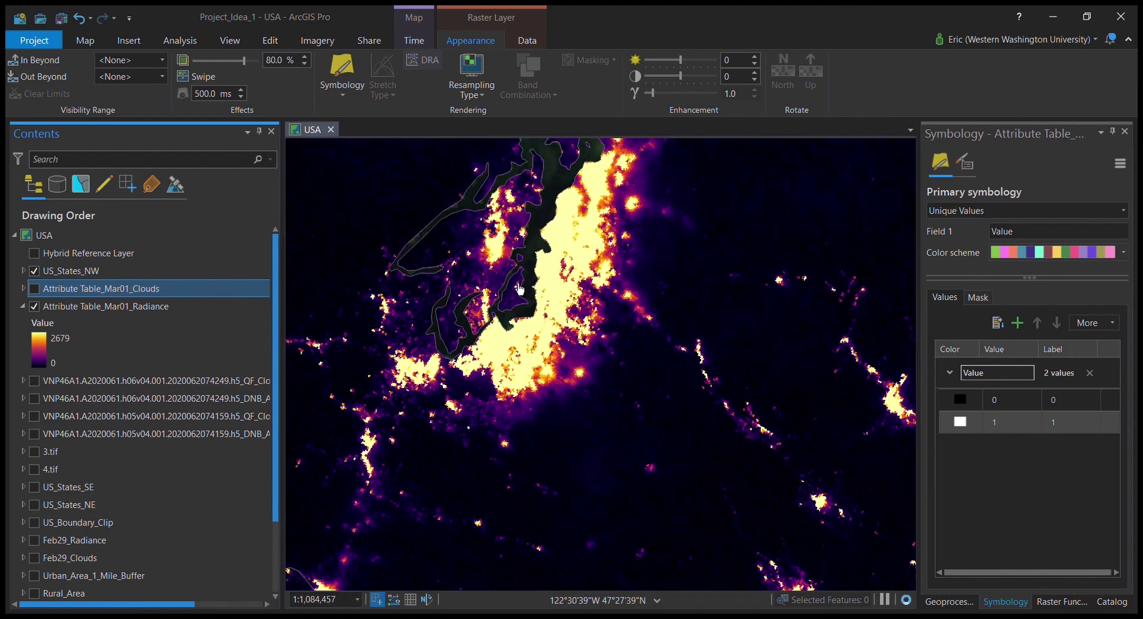
scroll(523, 290, up, 2)
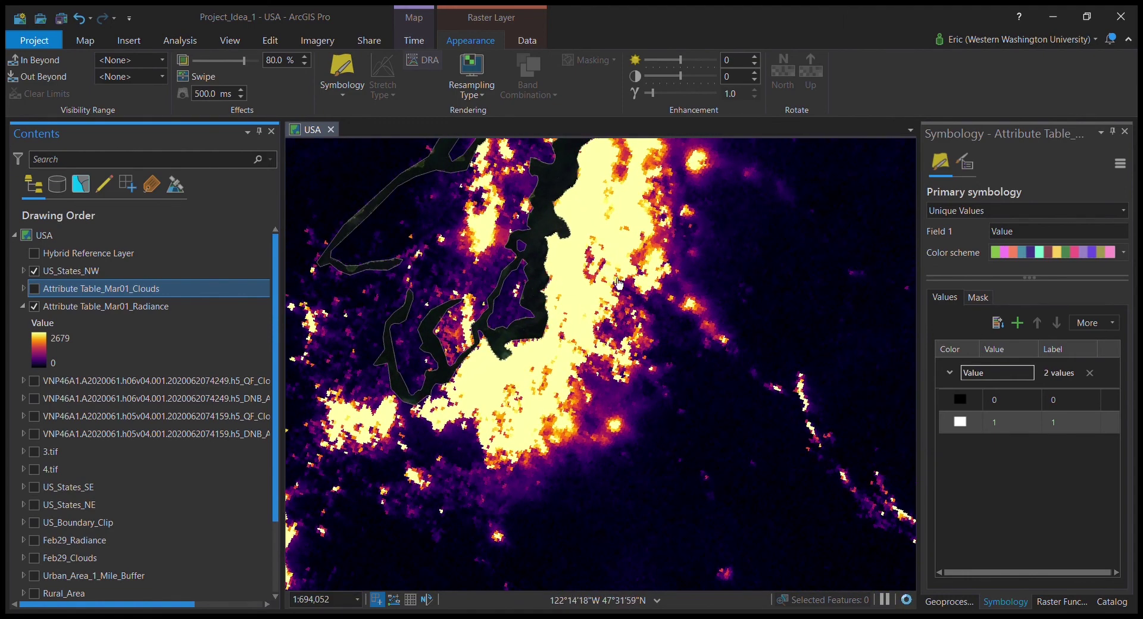
scroll(619, 290, down, 6)
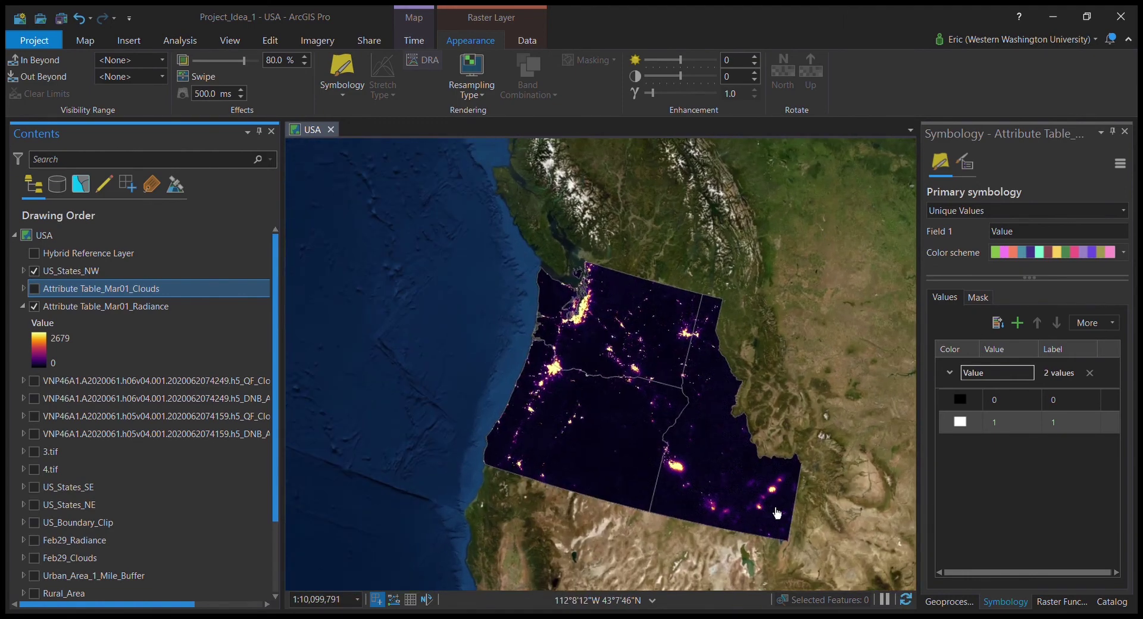
scroll(776, 512, up, 5)
drag(780, 513, 776, 405)
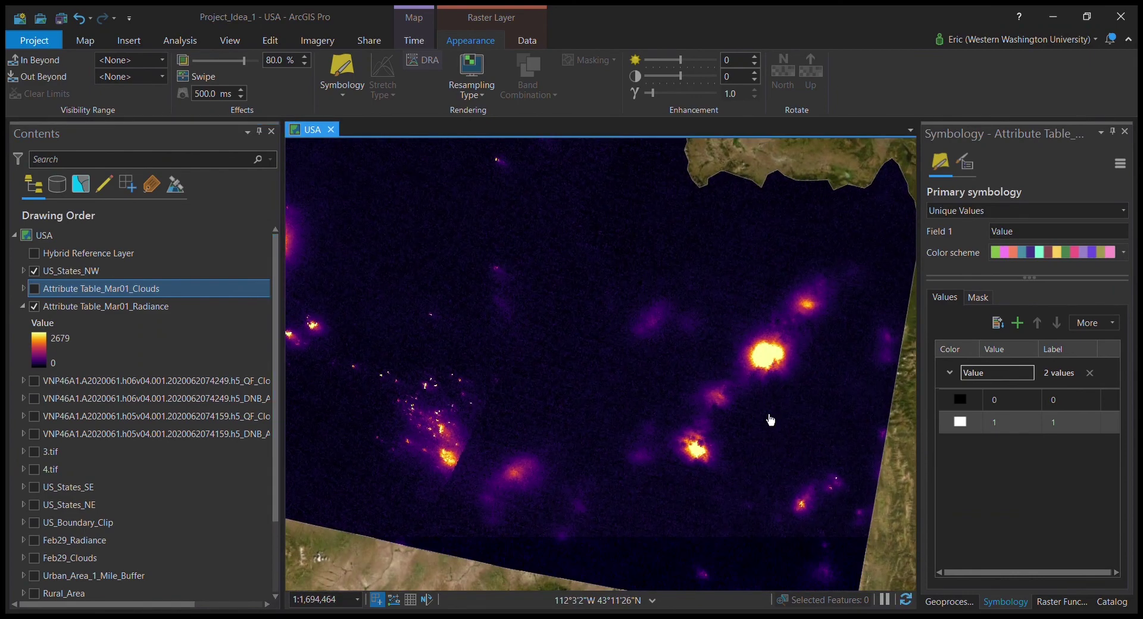
scroll(411, 311, down, 3)
drag(493, 309, 548, 372)
scroll(433, 298, down, 1)
drag(433, 298, 517, 357)
click(34, 289)
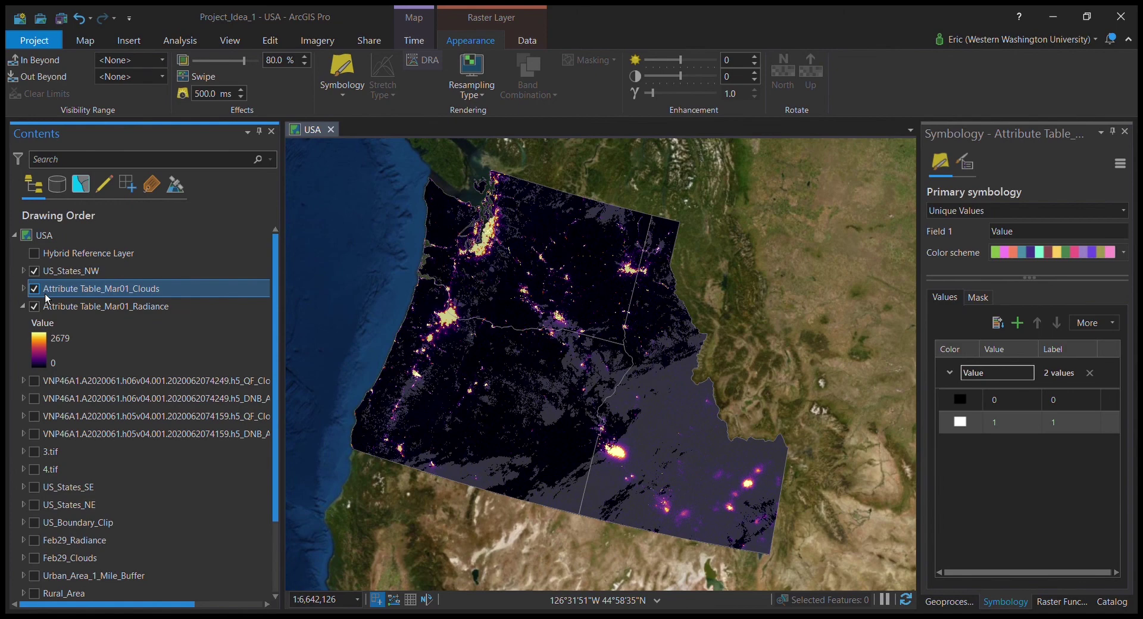
drag(446, 377, 479, 368)
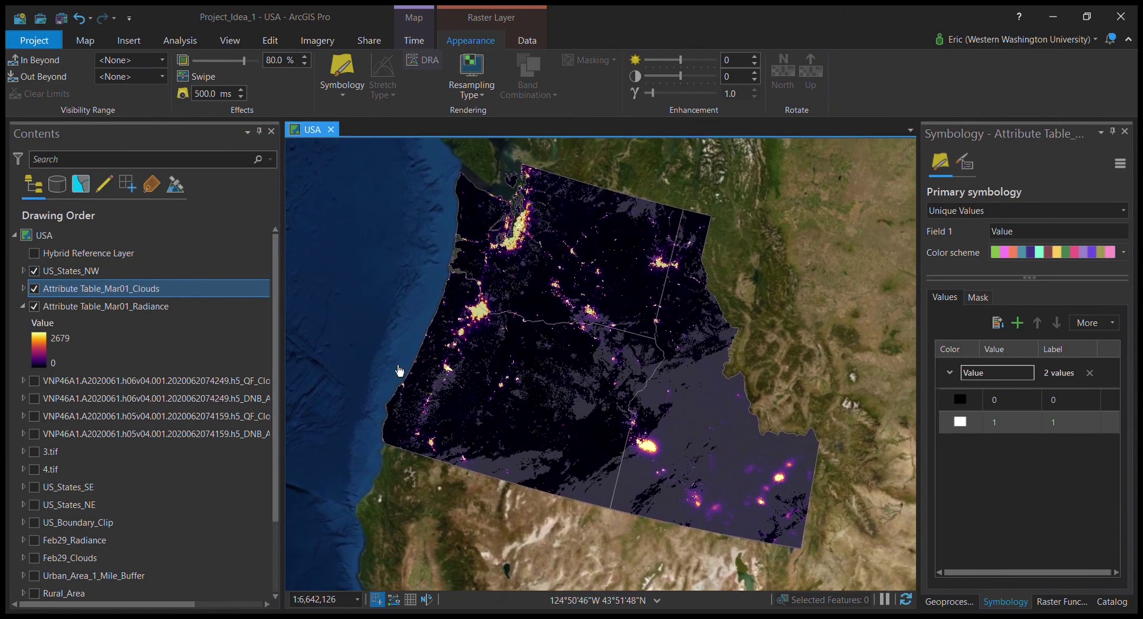